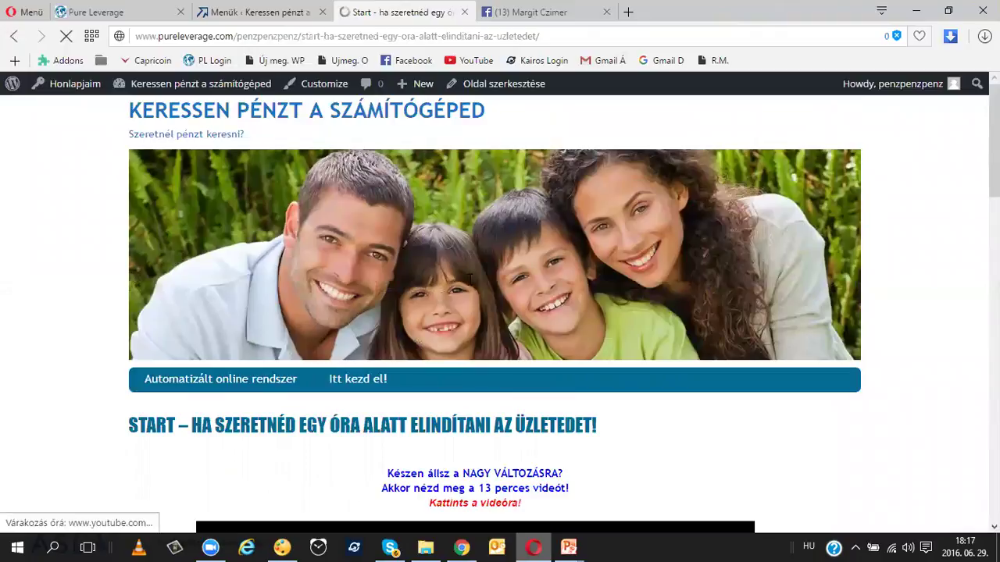
scroll(706, 292, "down", 10)
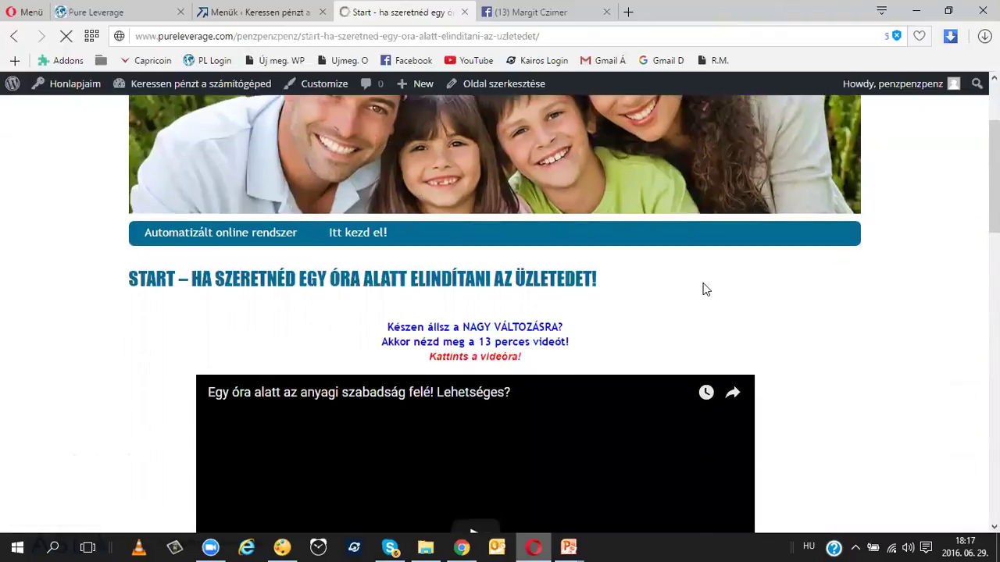
scroll(703, 288, "up", 10)
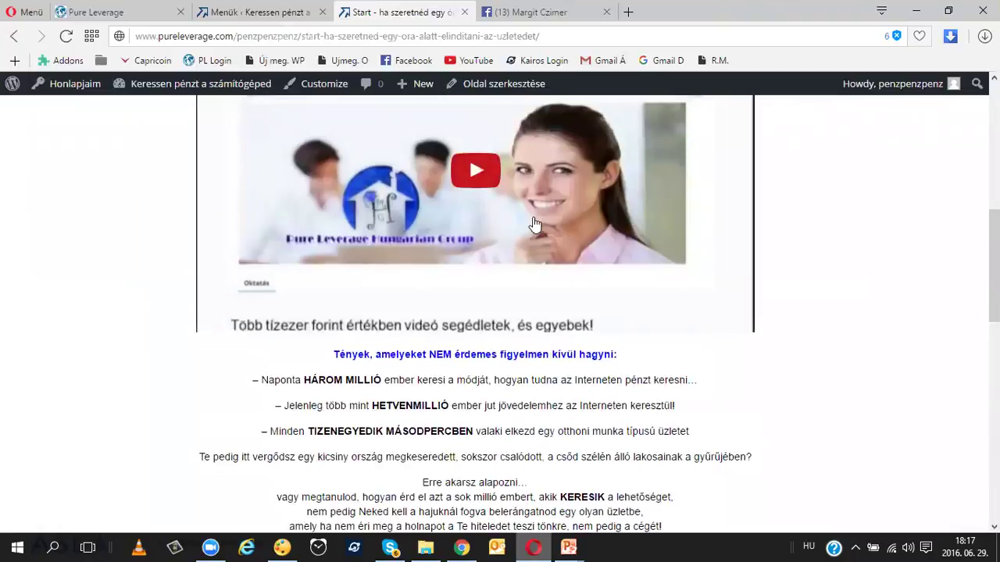
scroll(500, 246, "down", 3)
left_click(456, 278)
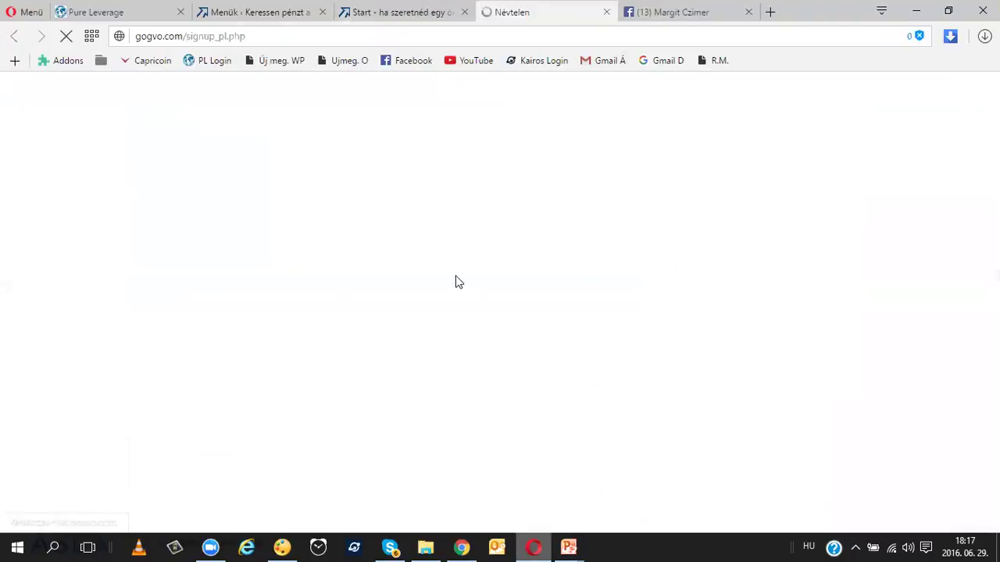
scroll(593, 227, "down", 3)
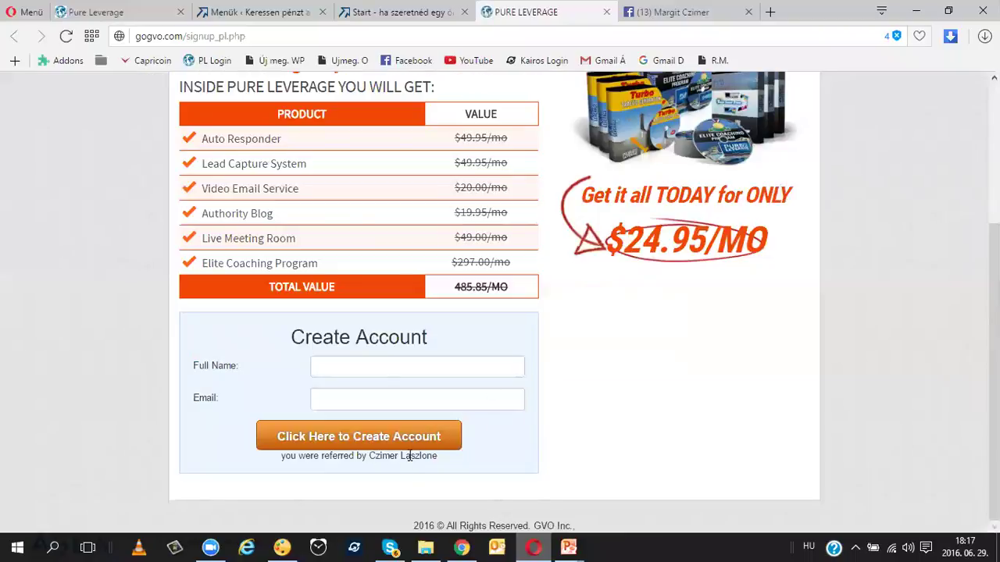
left_click(606, 11)
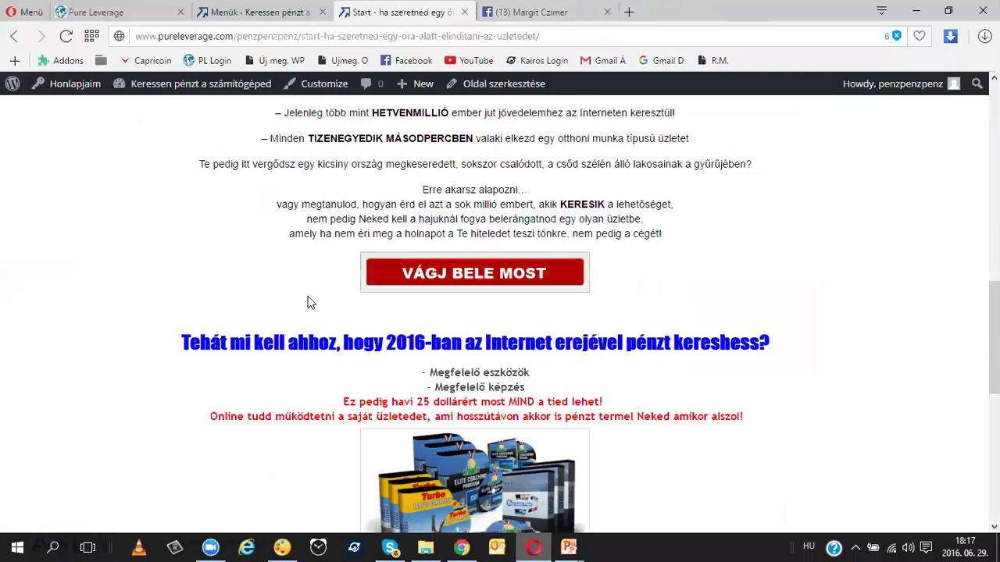
scroll(330, 290, "up", 10)
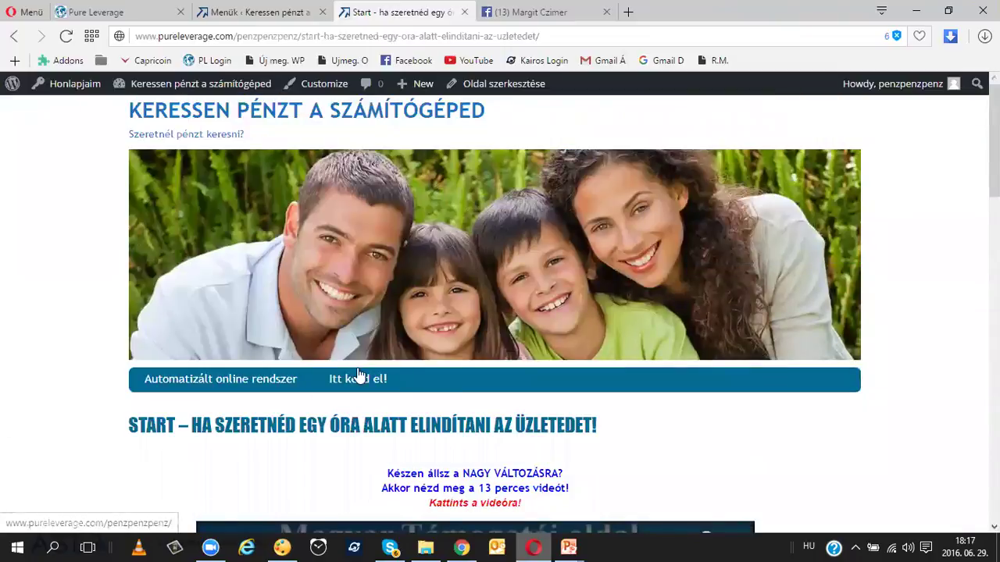
scroll(383, 305, "down", 2)
mouse_move(359, 234)
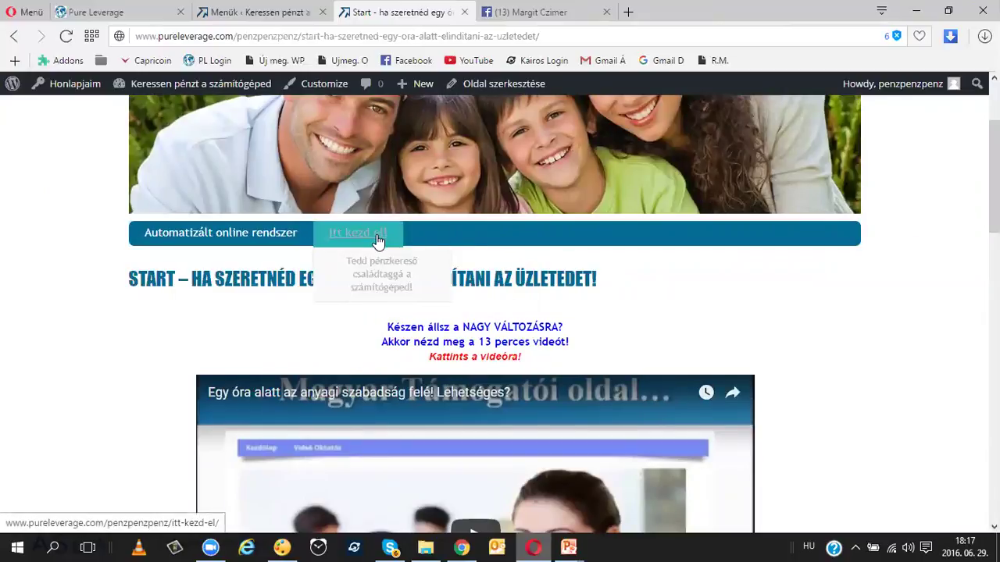
scroll(430, 251, "up", 2)
scroll(430, 252, "down", 2)
left_click(269, 16)
Step: Move Tedd pénzkereső családtaggá a számítógéped! to top level and nest Itt kezd el! under it
scroll(508, 241, "down", 1)
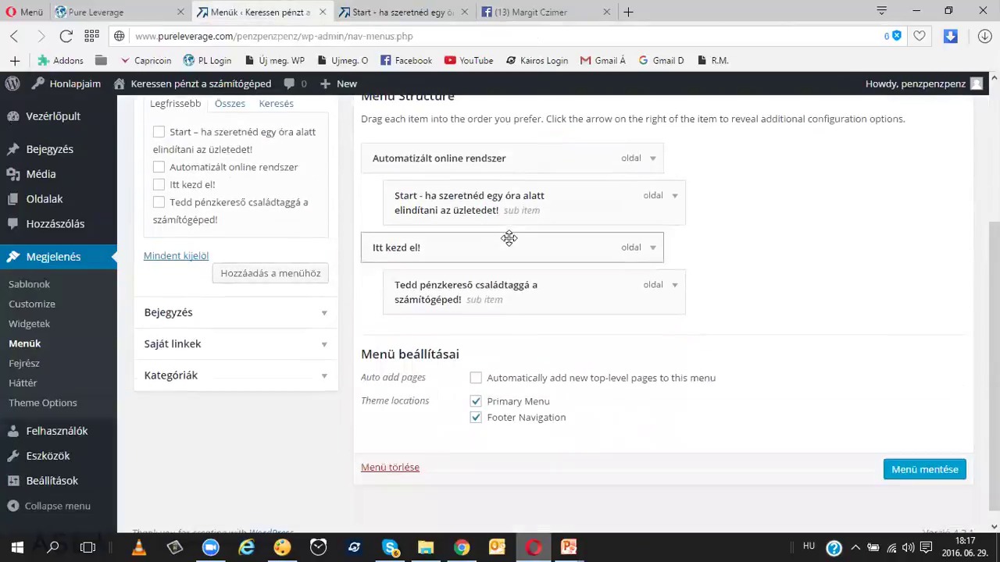
scroll(476, 294, "up", 1)
left_click_drag(476, 292, 453, 296)
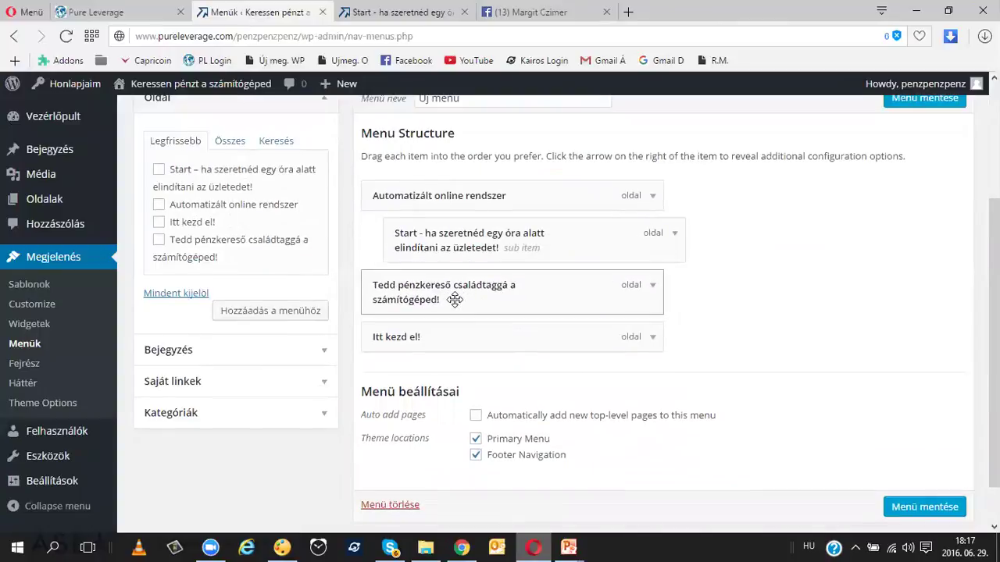
left_click_drag(412, 337, 437, 339)
Step: Save the rearranged menu and return to the site's Start page tab
scroll(896, 203, "up", 1)
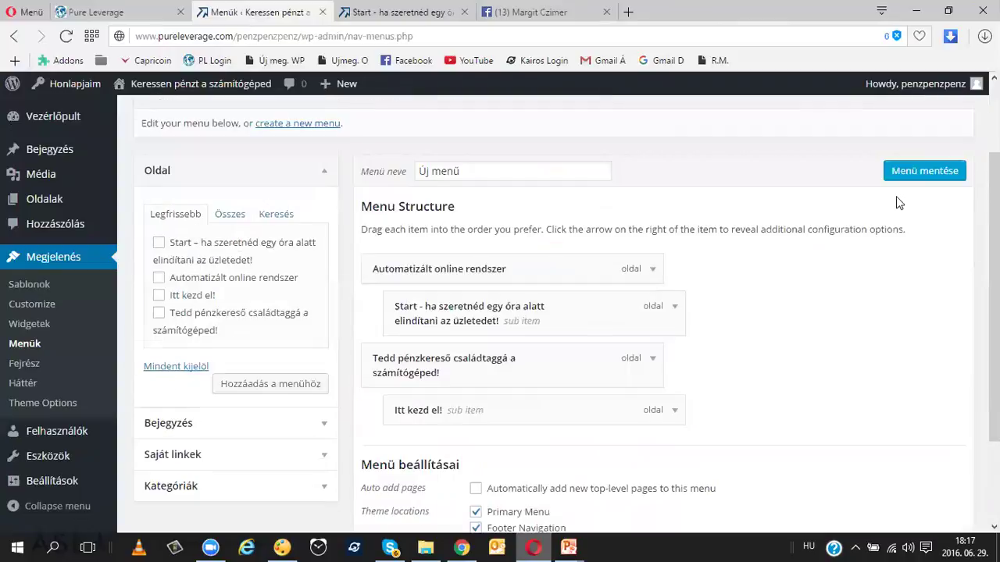
left_click(925, 170)
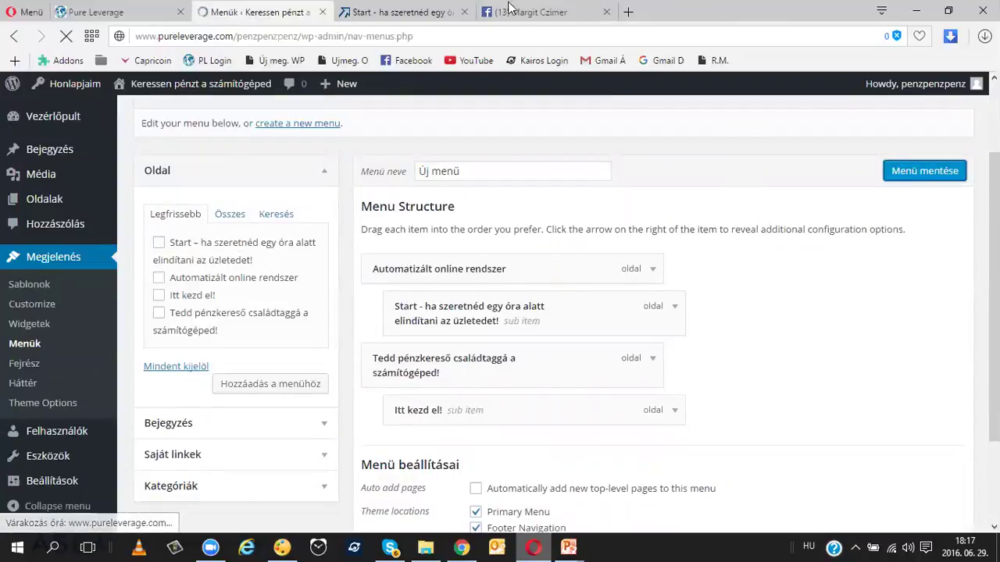
left_click(434, 14)
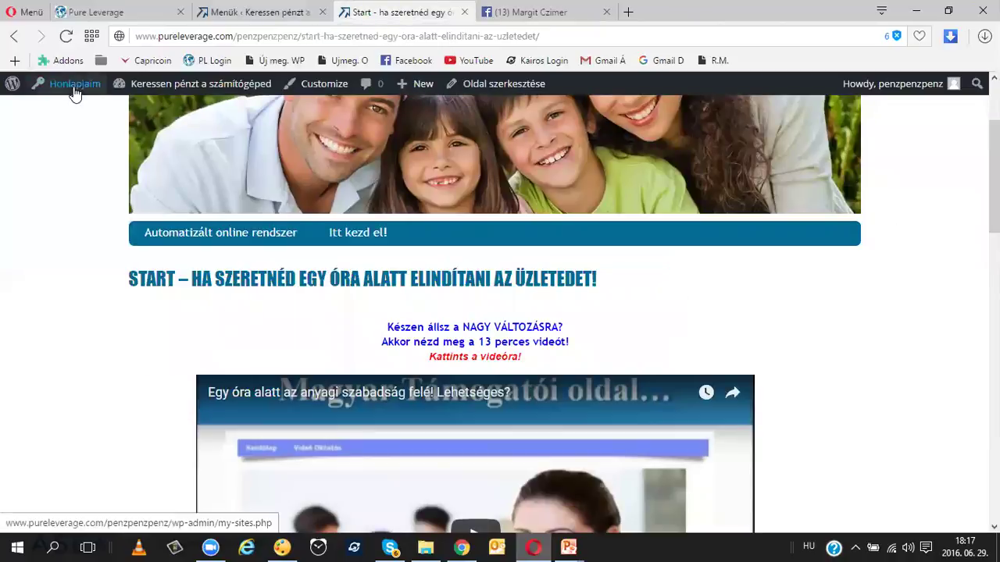
Step: Reload the Start page and check the Tedd pénzkereső menu now shows Itt kezd el! beneath it
left_click(66, 36)
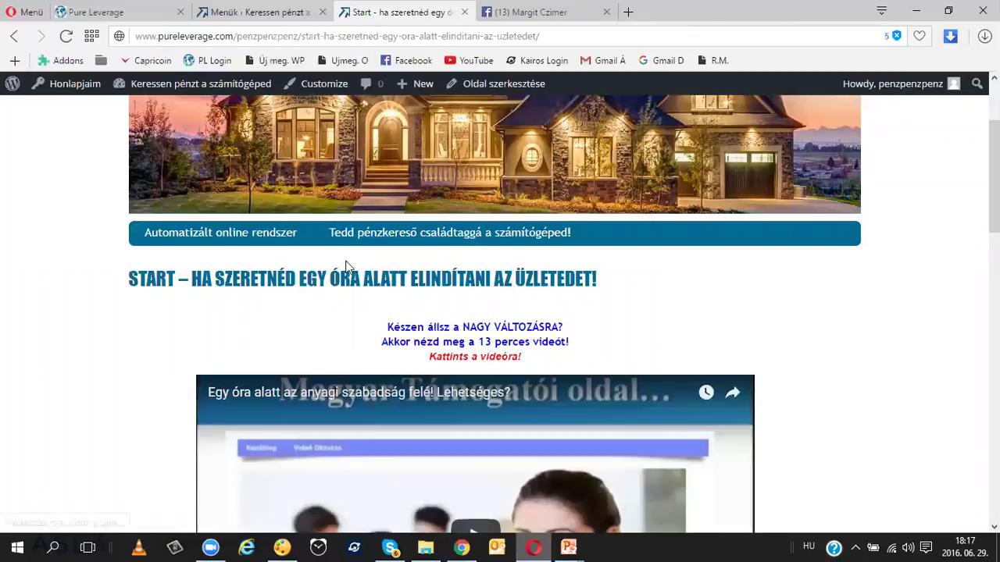
mouse_move(220, 237)
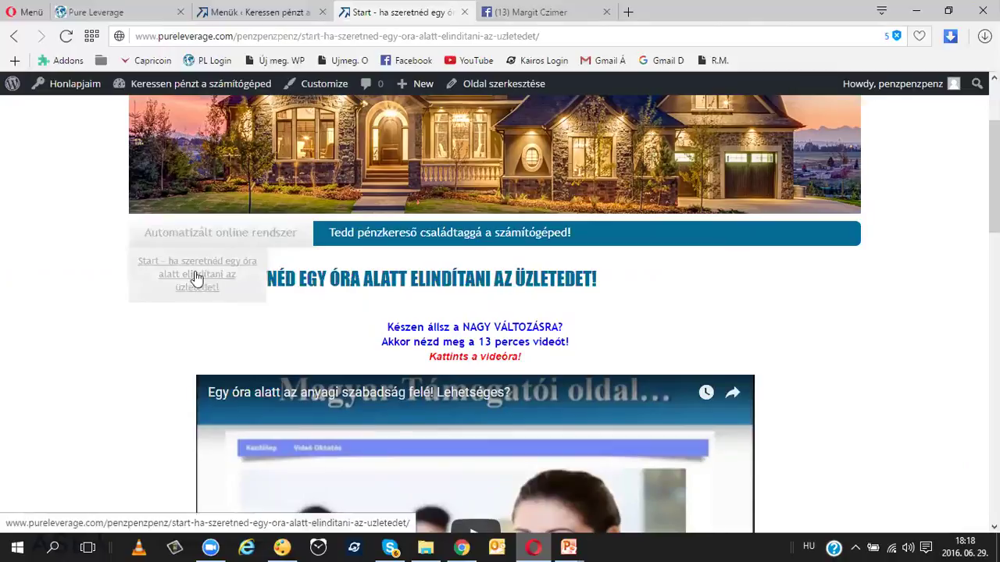
mouse_move(448, 240)
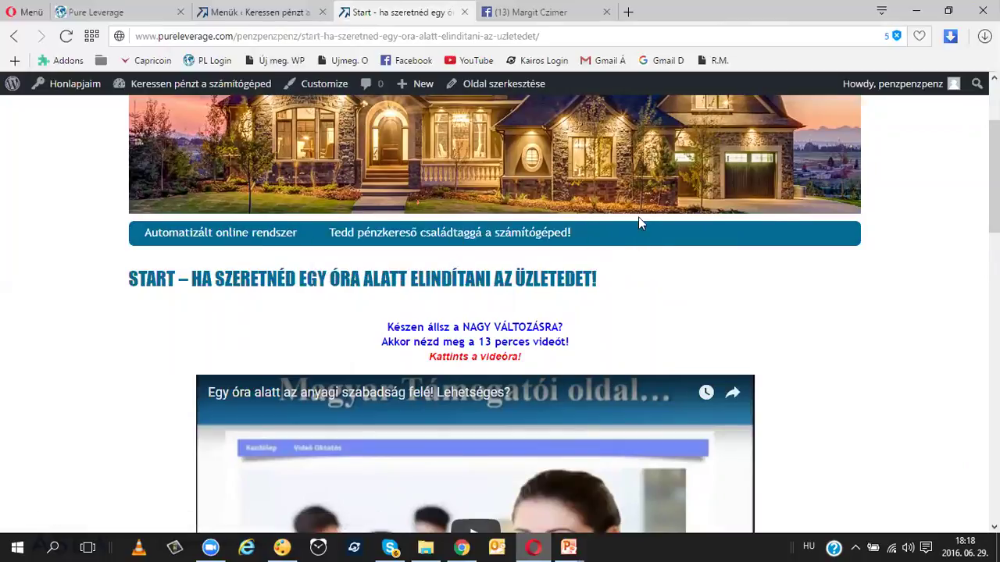
left_click(462, 546)
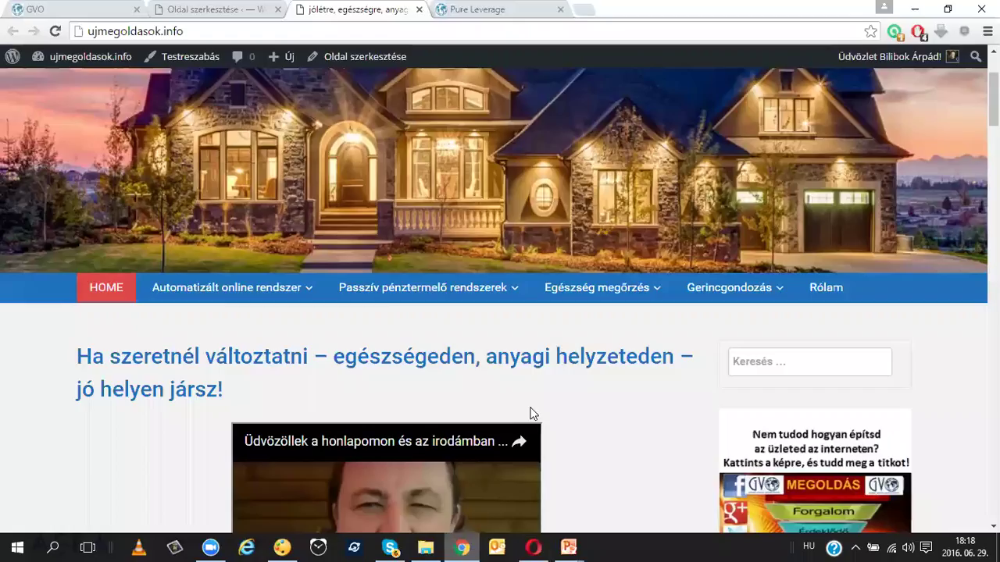
Step: Open the Rólam page on ujmegoldasok.info and scroll through its content
left_click(832, 288)
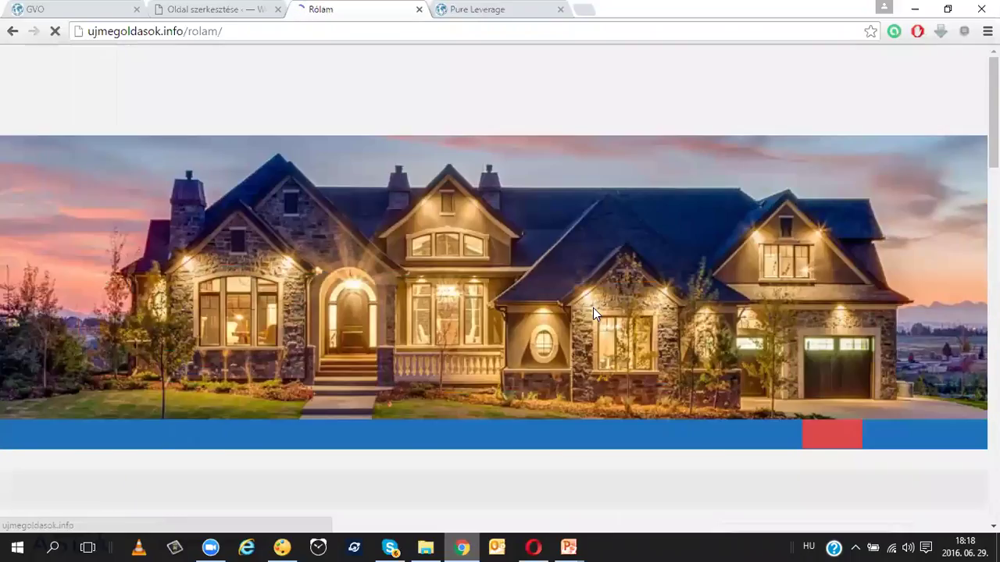
scroll(593, 314, "down", 3)
scroll(593, 308, "down", 8)
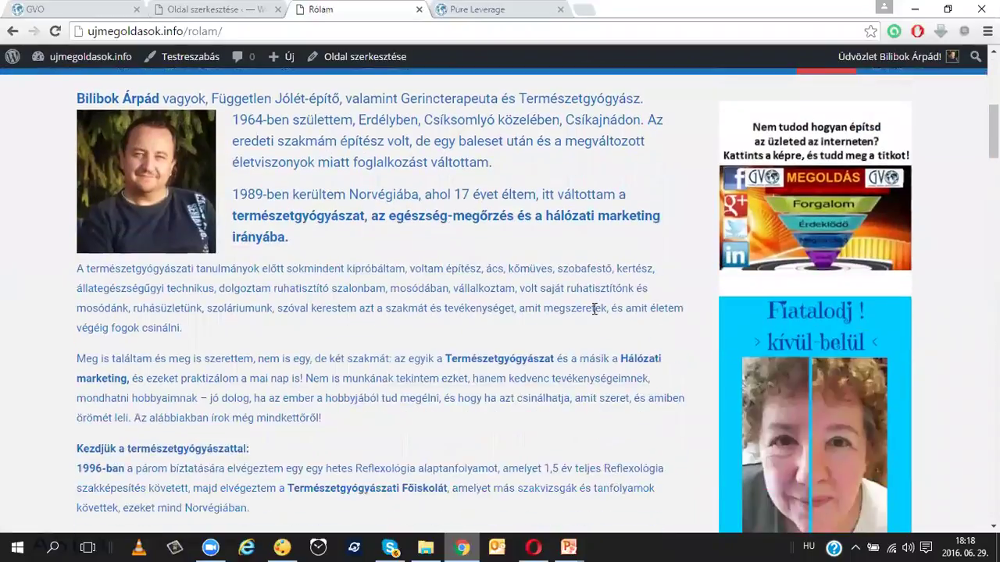
scroll(594, 308, "up", 5)
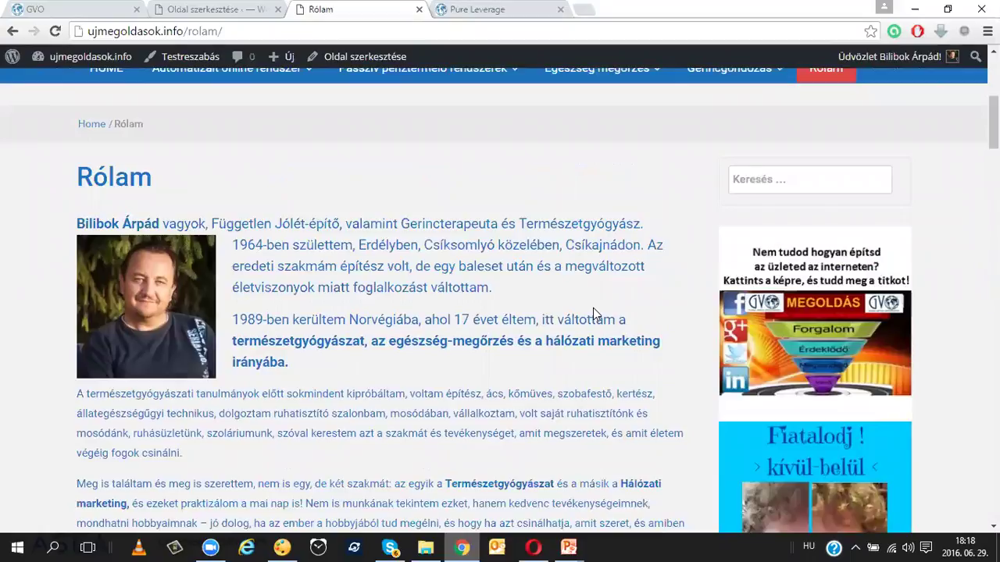
scroll(593, 313, "down", 2)
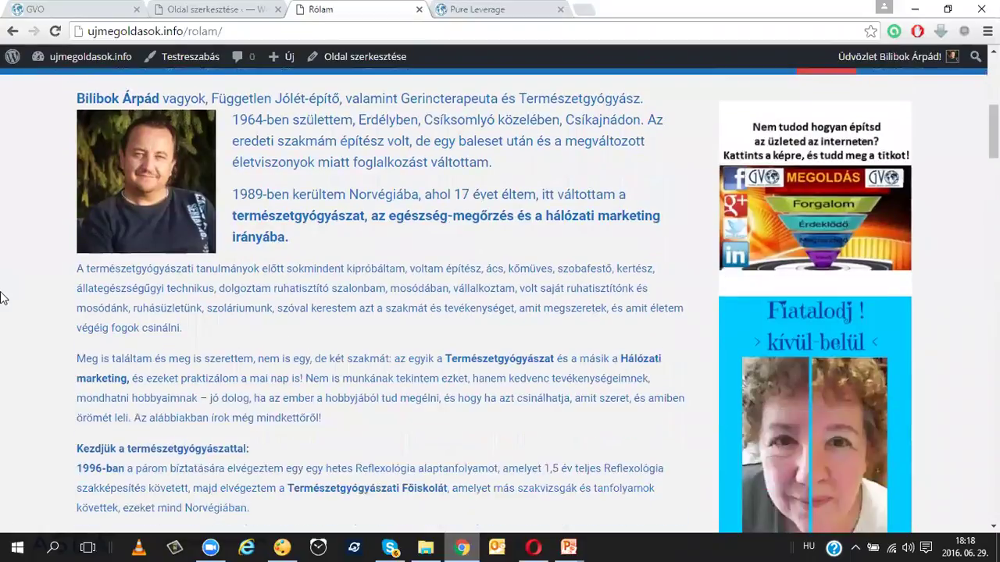
scroll(458, 326, "down", 3)
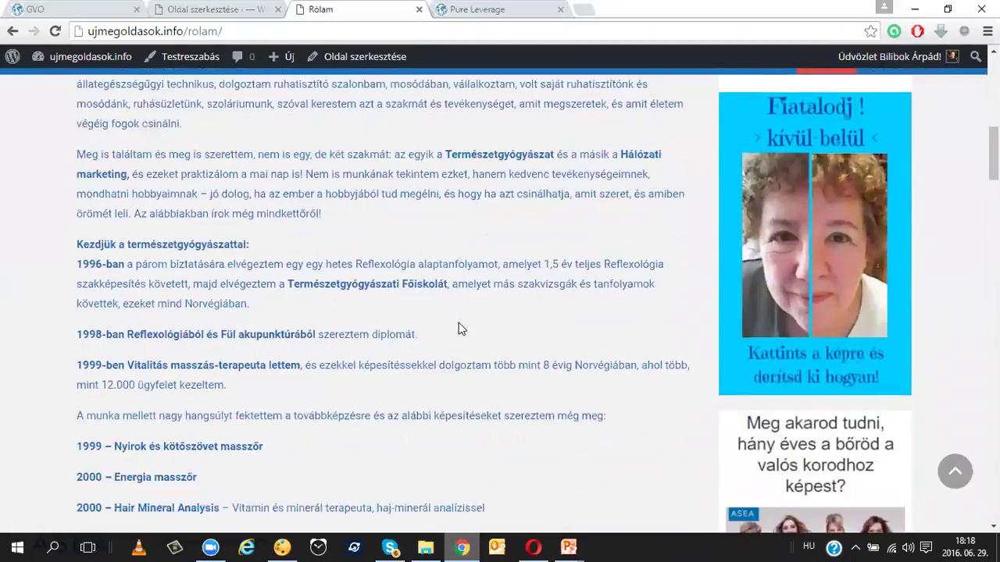
scroll(459, 331, "down", 4)
scroll(460, 328, "up", 9)
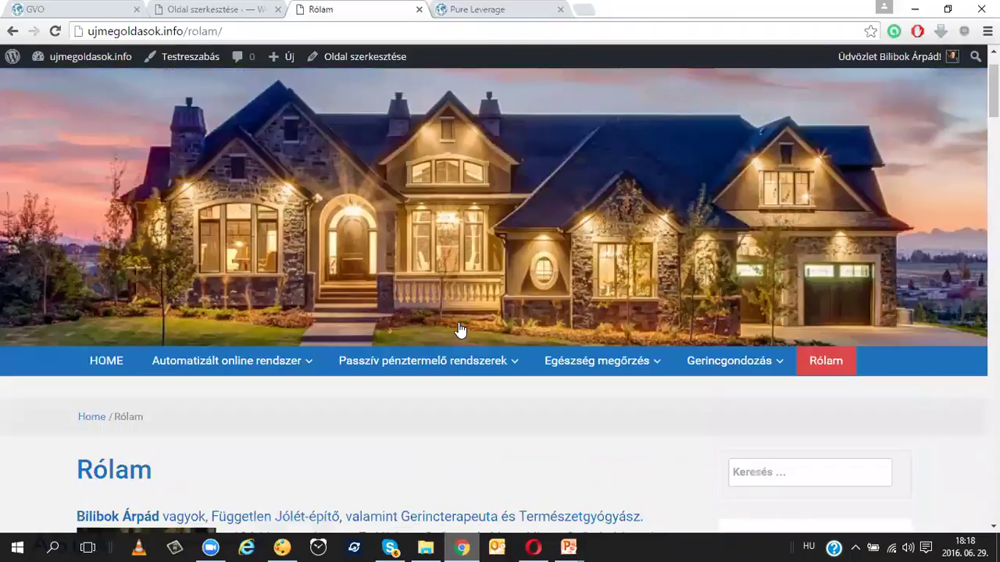
scroll(618, 323, "down", 2)
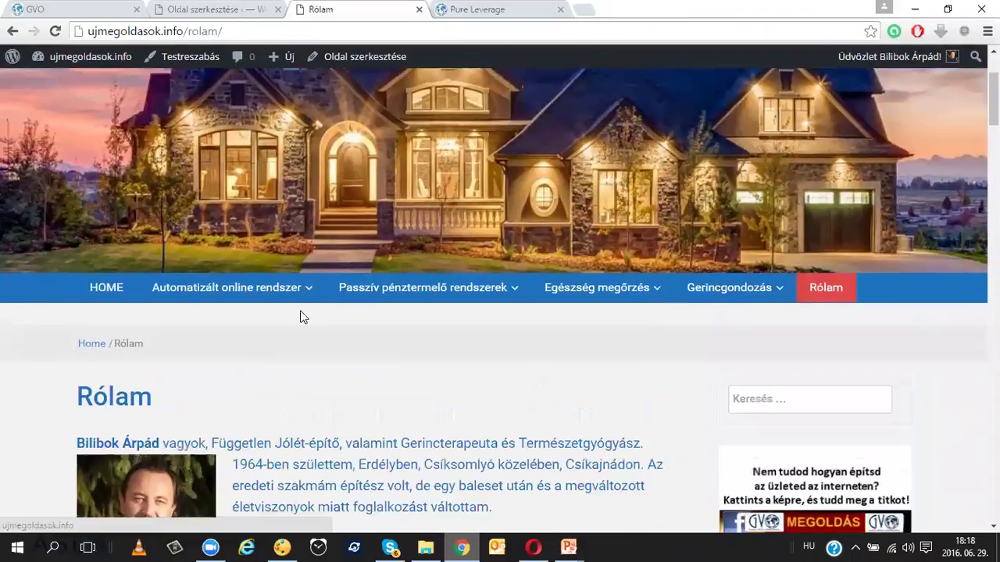
Step: Return to the ujmegoldasok.info home page and scroll through it as a reference
left_click(113, 290)
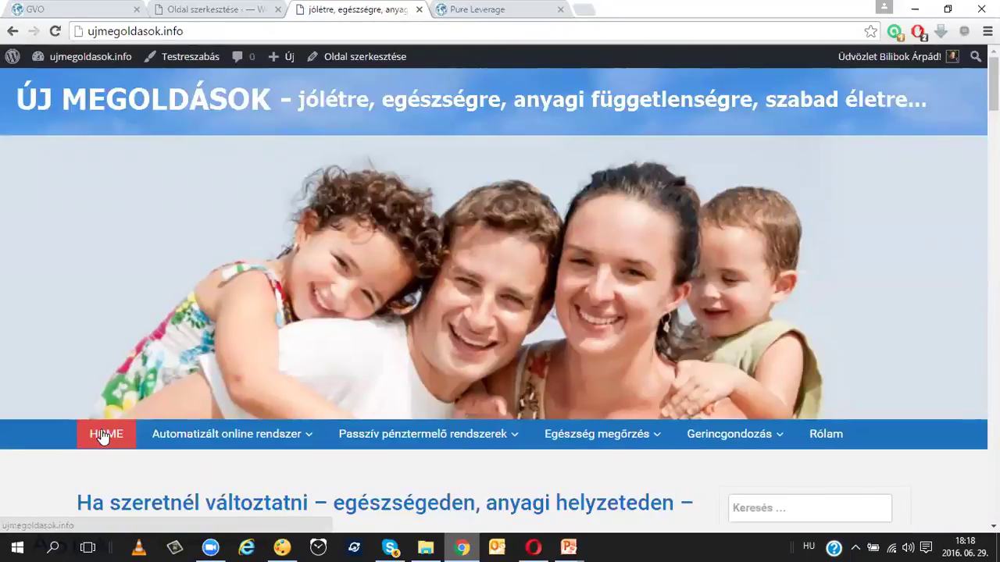
scroll(106, 437, "down", 3)
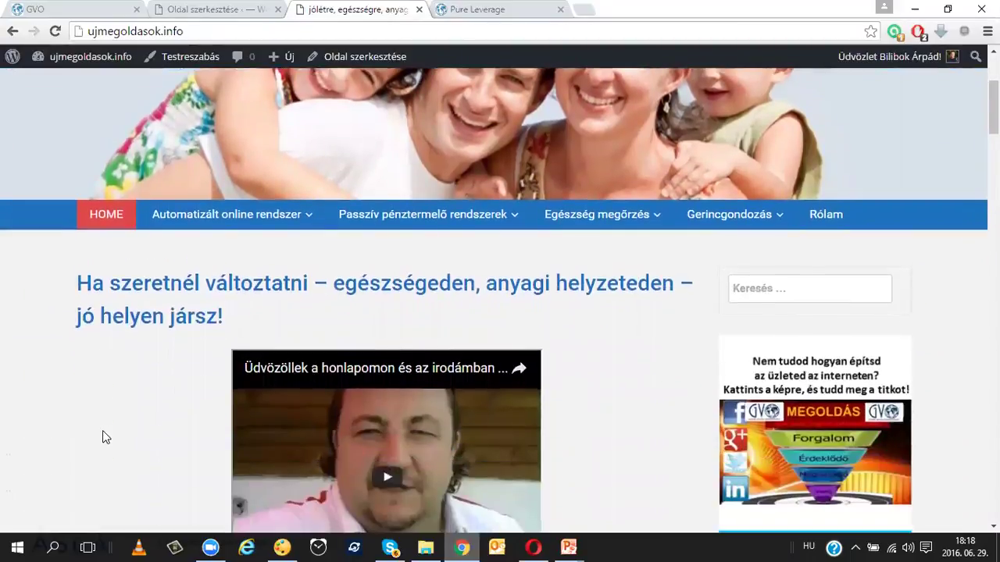
scroll(103, 431, "down", 1)
scroll(102, 432, "down", 1)
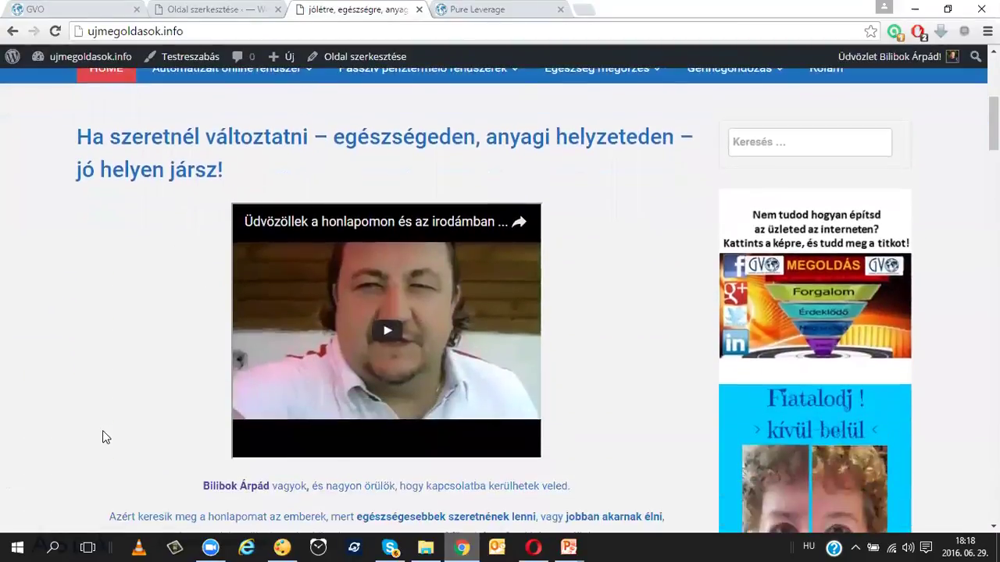
scroll(102, 430, "down", 3)
scroll(102, 430, "down", 3)
scroll(103, 430, "down", 3)
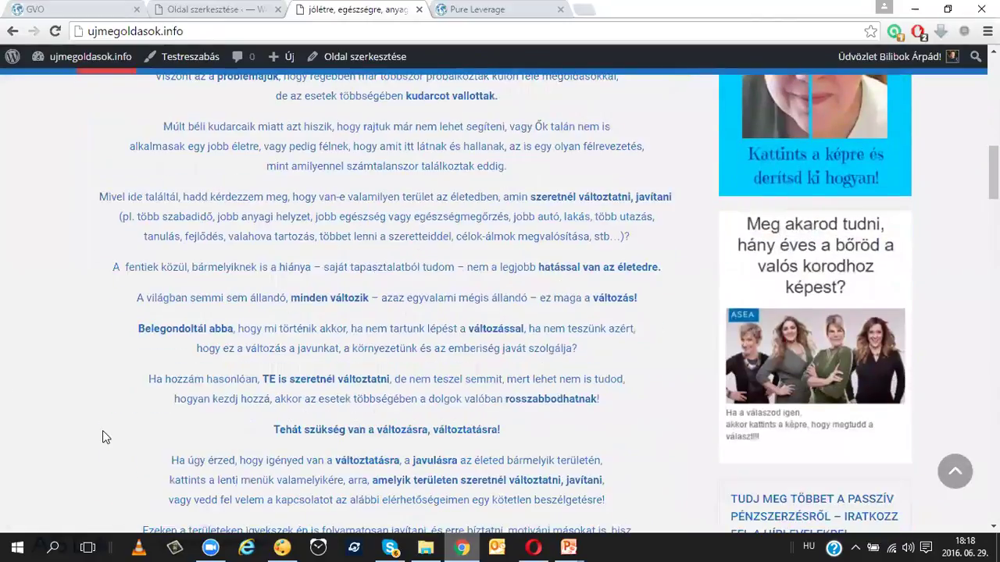
scroll(102, 430, "up", 5)
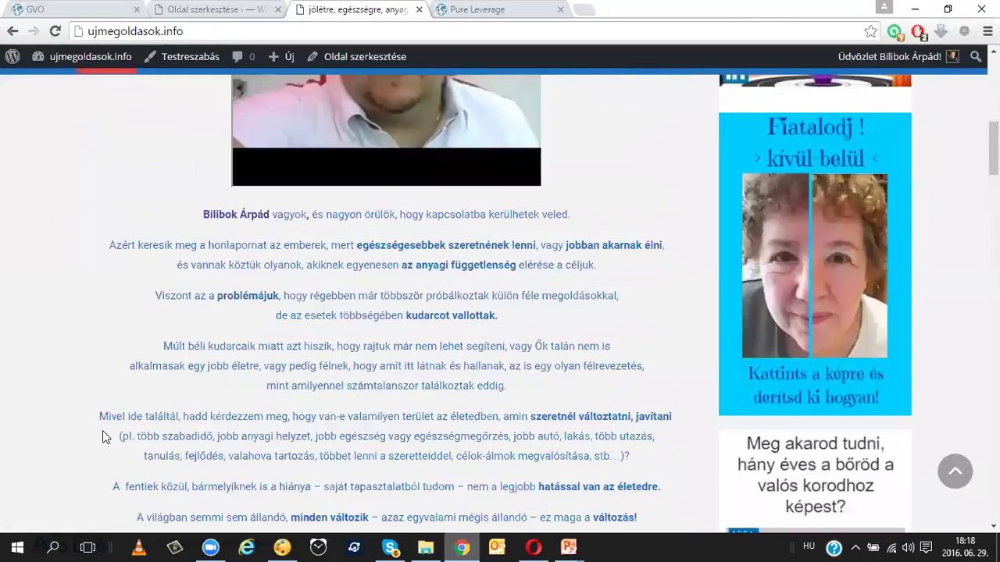
scroll(103, 430, "up", 7)
scroll(102, 430, "down", 6)
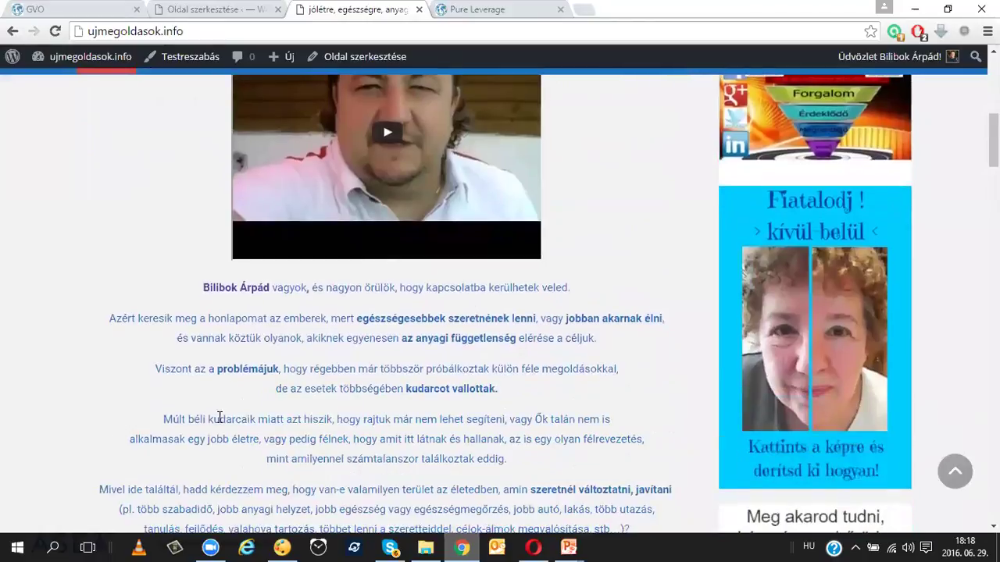
scroll(391, 388, "down", 3)
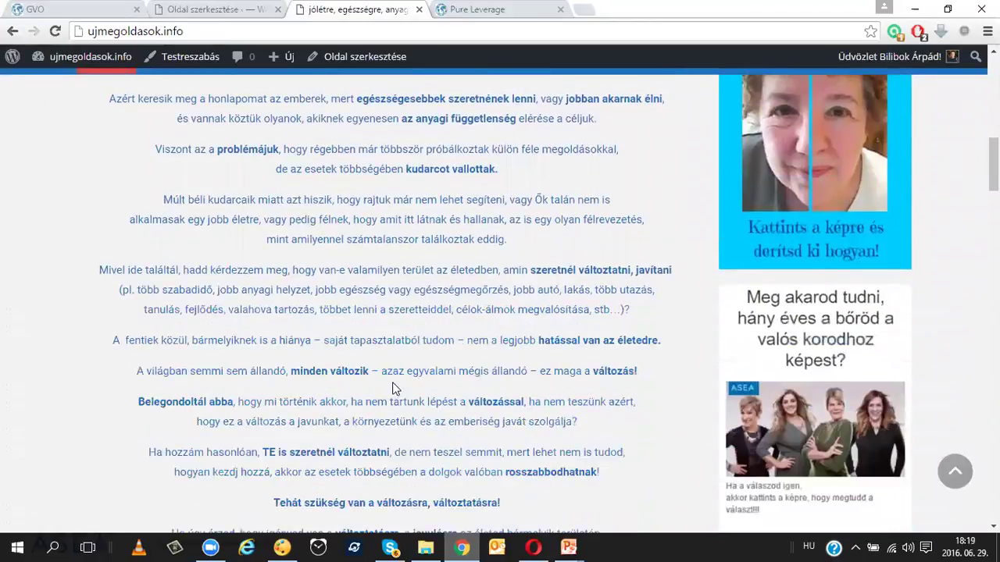
scroll(394, 385, "down", 3)
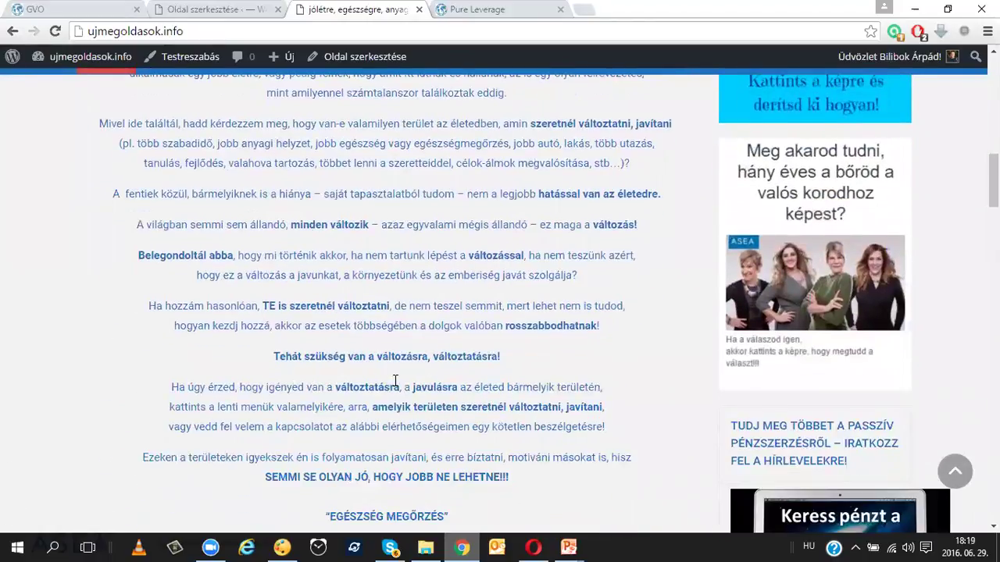
scroll(394, 385, "down", 3)
scroll(394, 385, "up", 15)
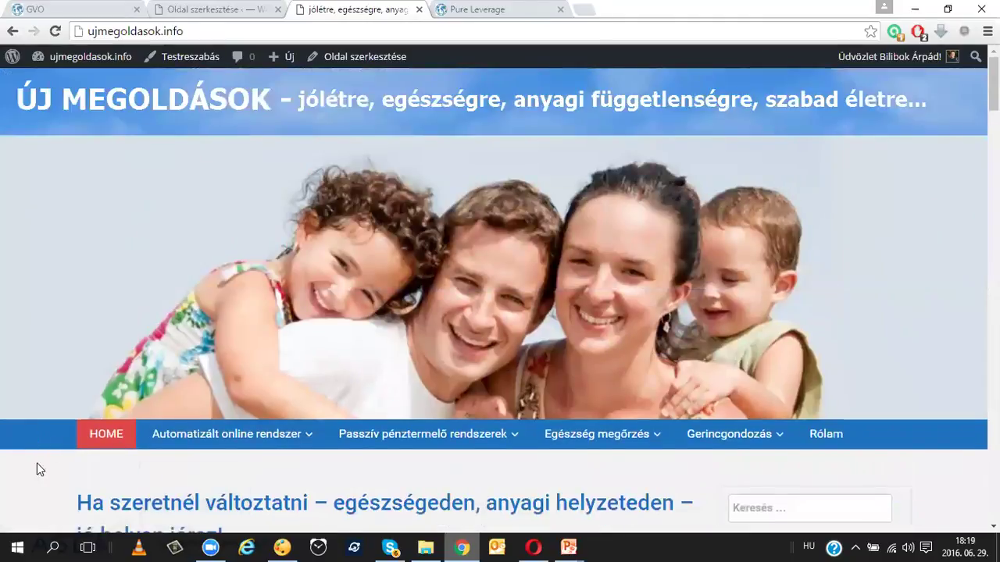
key("ctrl+shift+Tab")
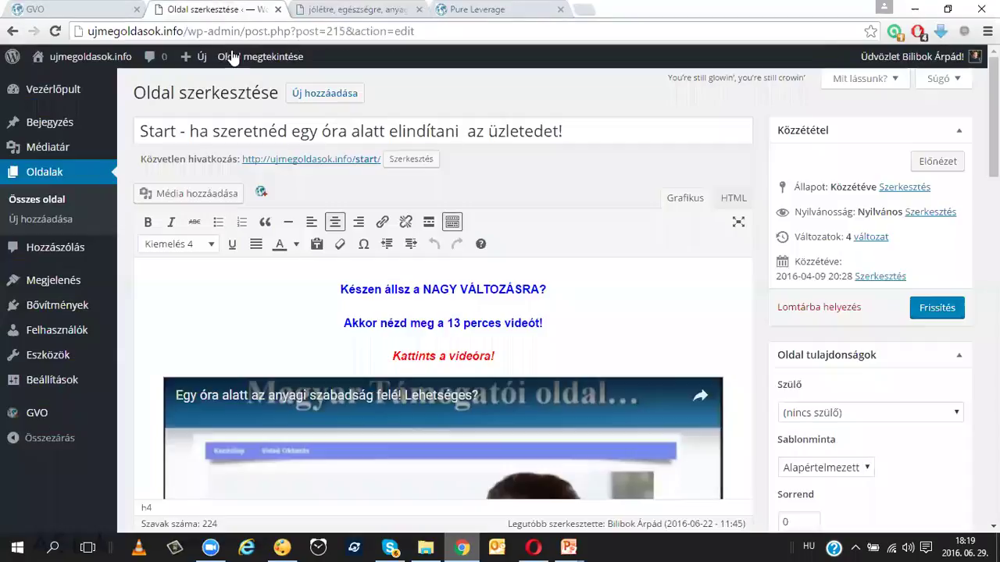
Step: Switch to the pureleverage site's admin and open its Pages list
left_click(369, 10)
left_click(534, 546)
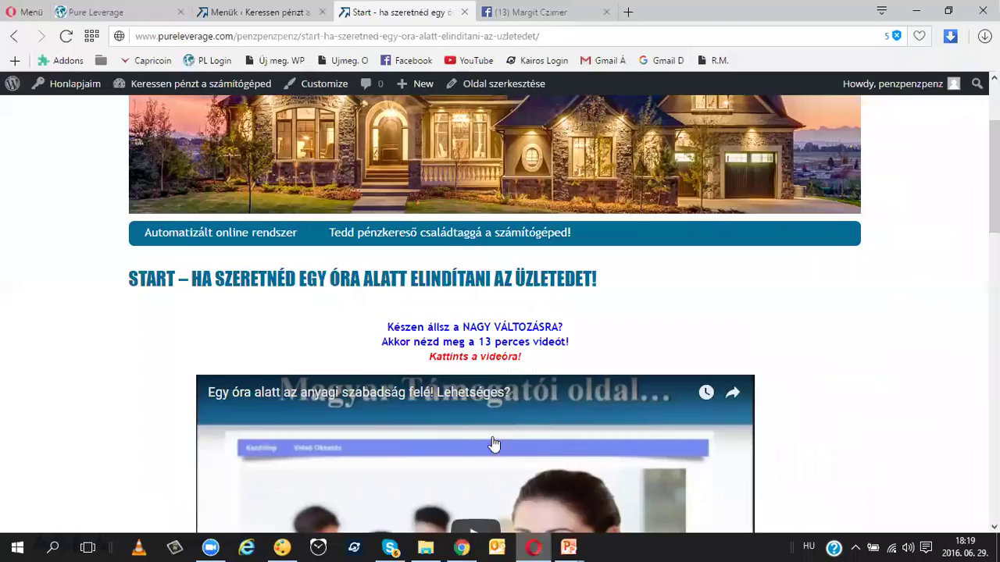
left_click(249, 12)
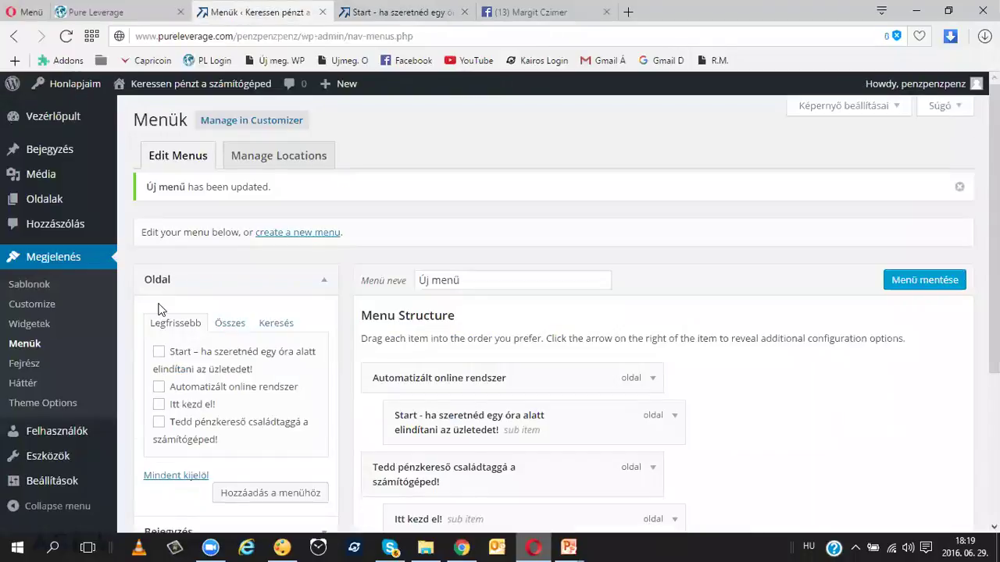
left_click(46, 200)
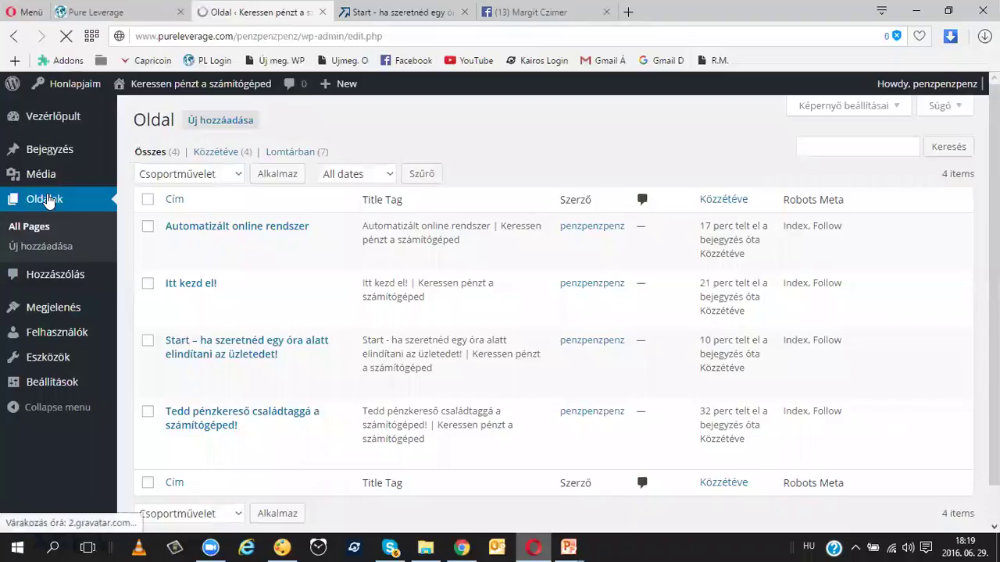
Step: Create and publish two new pages titled Rólam and Kezdőlap
left_click(228, 123)
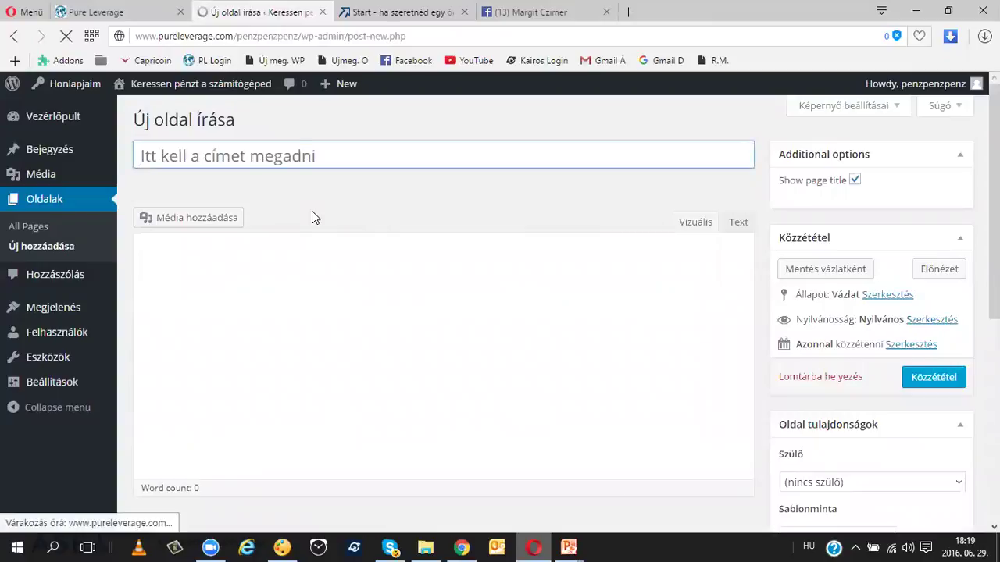
type("Rólam")
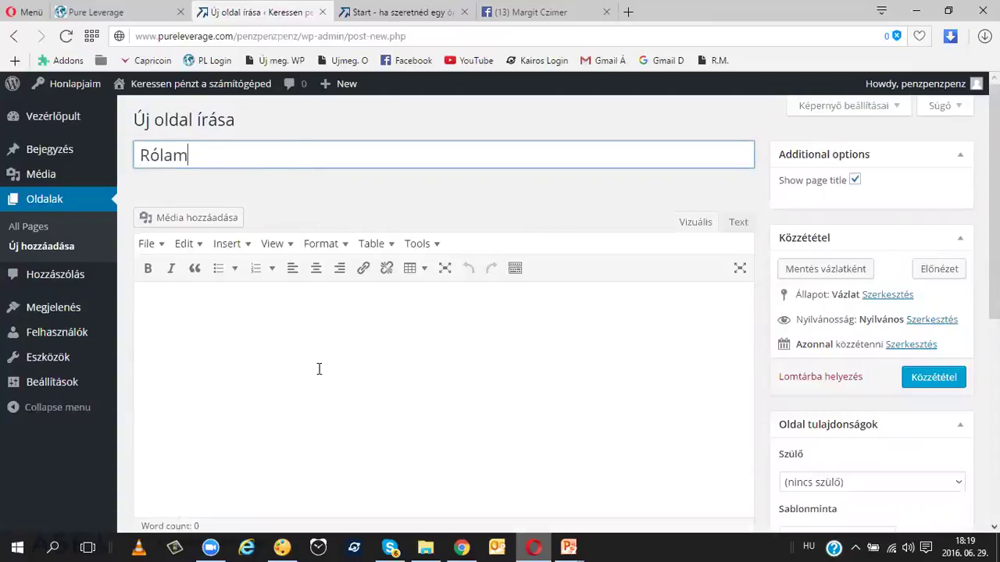
left_click(313, 329)
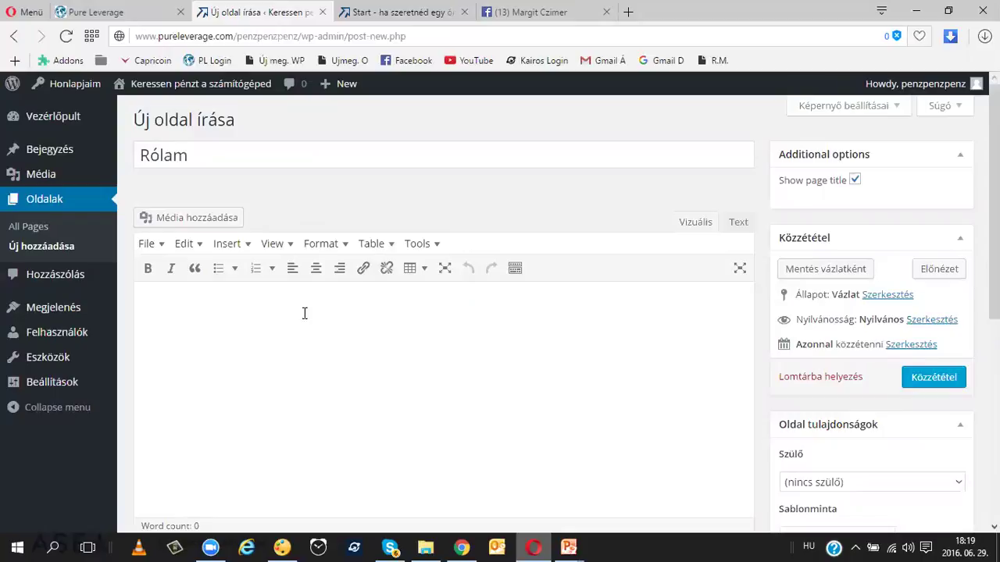
left_click(931, 378)
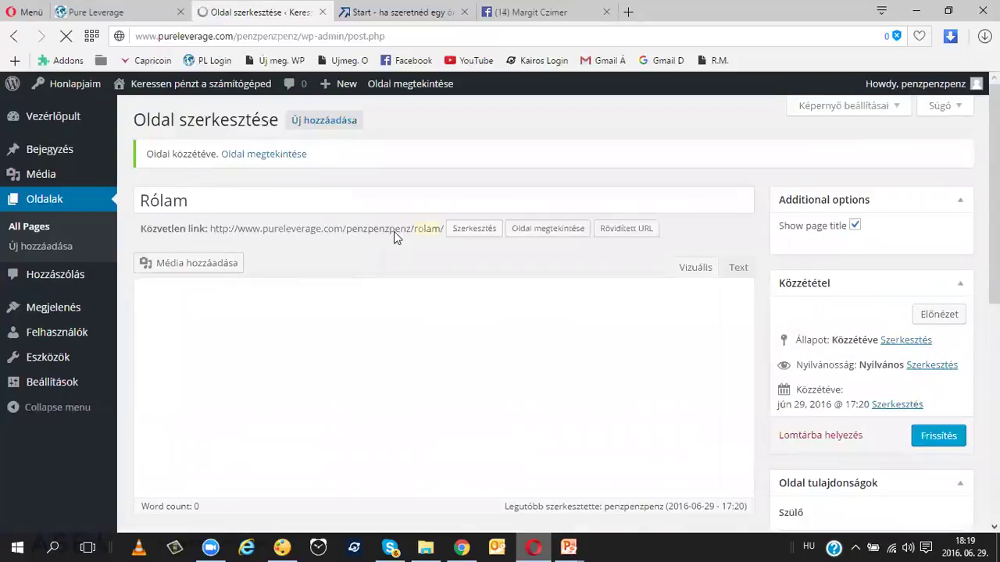
left_click(332, 127)
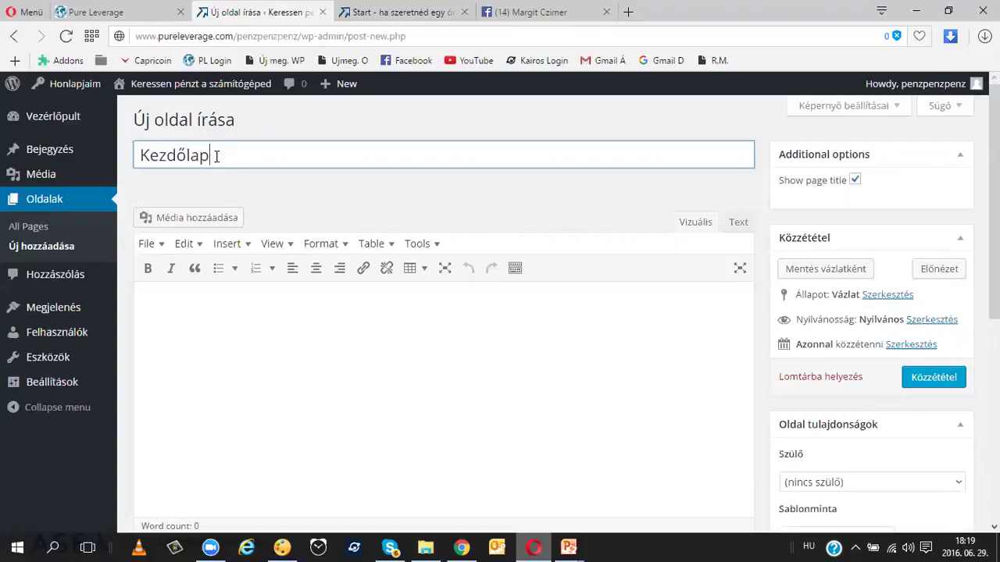
left_click(937, 375)
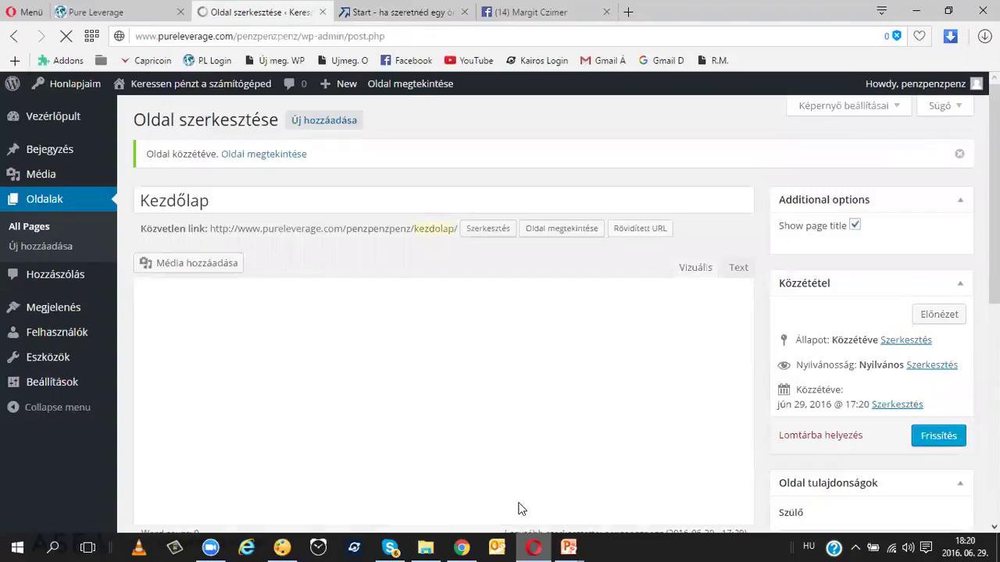
Step: Scroll through the ujmegoldasok.info front page's heading, video and intro text, then back to top
left_click(462, 547)
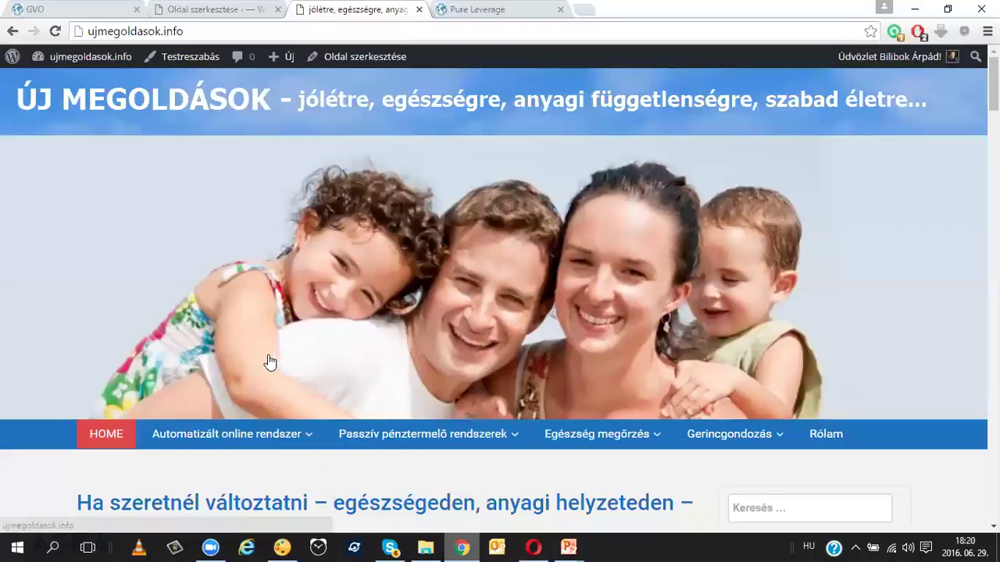
scroll(268, 359, "down", 4)
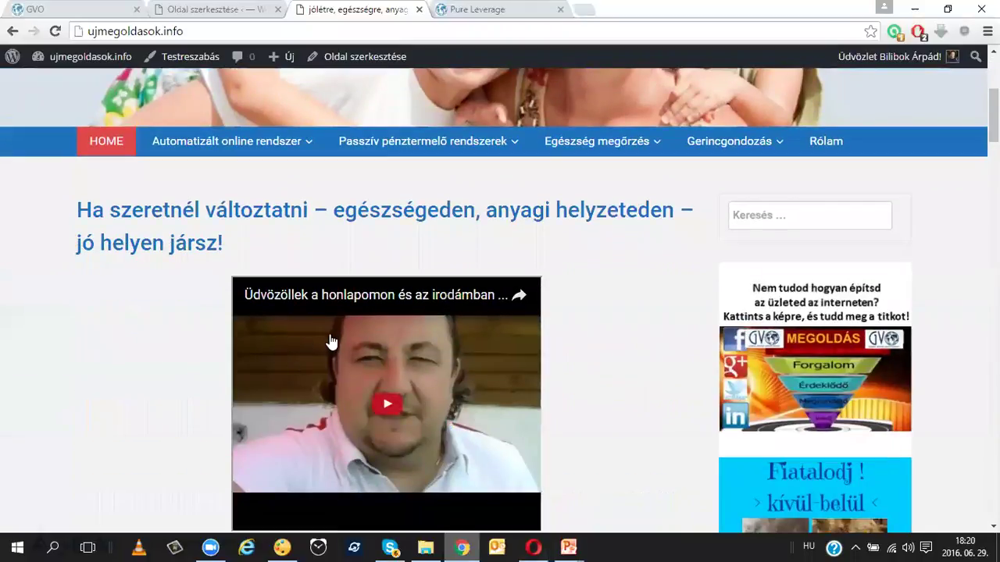
scroll(328, 342, "down", 4)
scroll(329, 344, "up", 4)
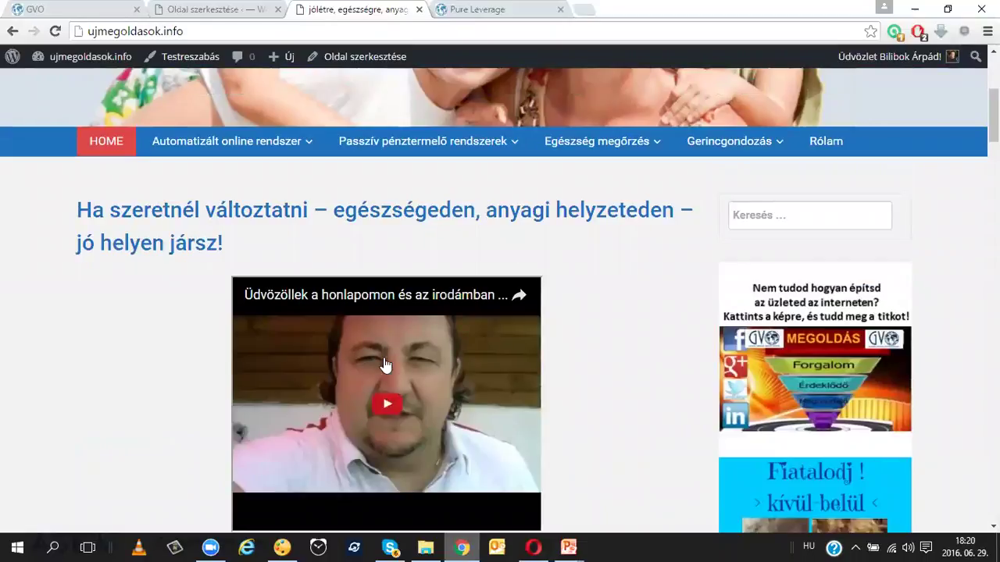
scroll(341, 366, "down", 4)
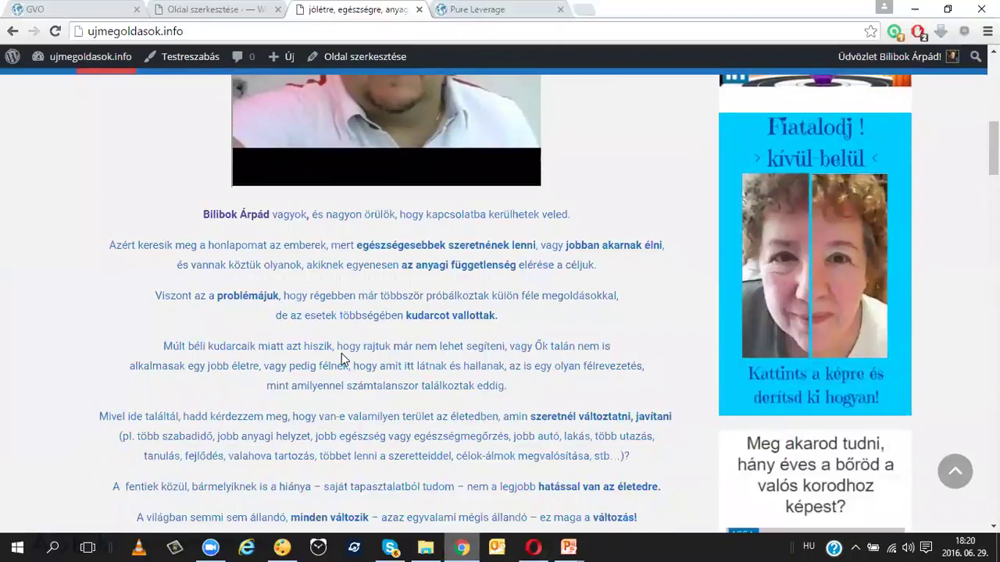
scroll(281, 267, "up", 10)
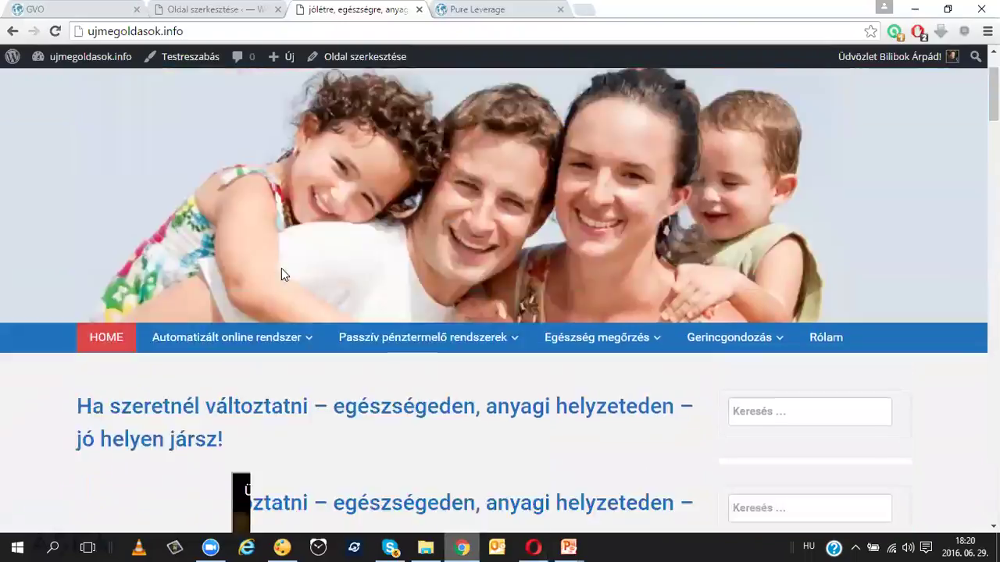
Step: Find the Front Page entry in the ujmegoldasok.info page list and open it for editing
left_click(224, 10)
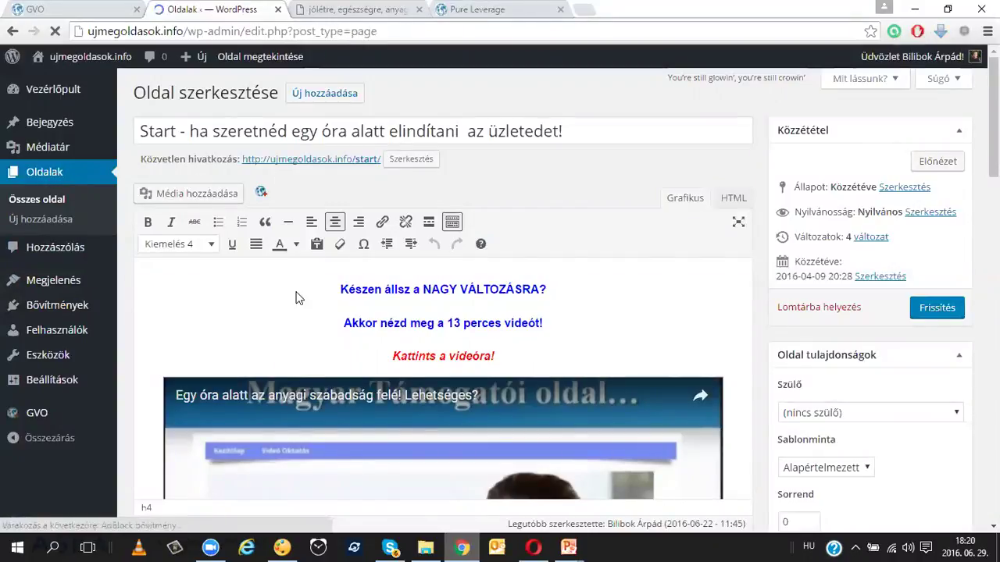
scroll(413, 261, "down", 3)
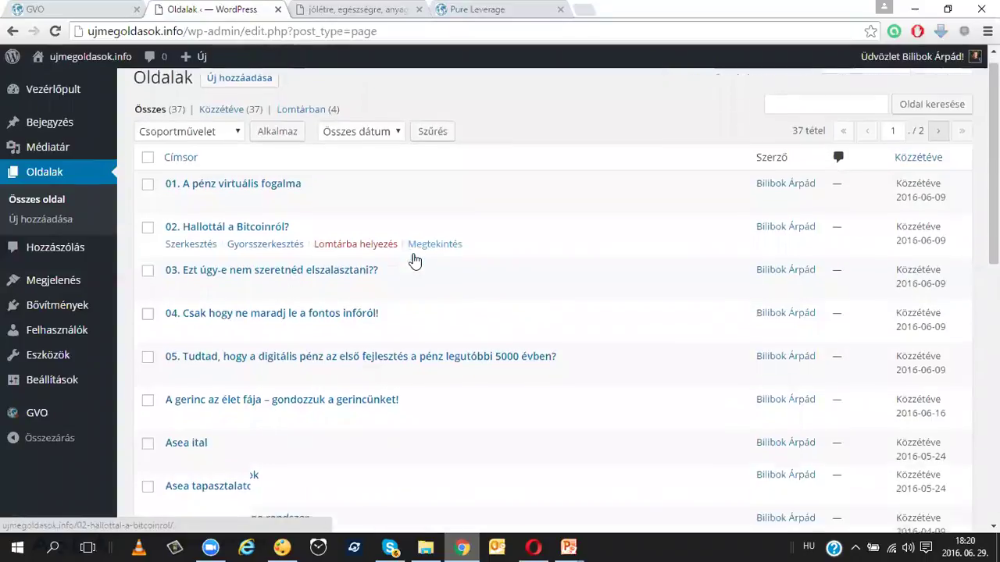
scroll(412, 261, "down", 4)
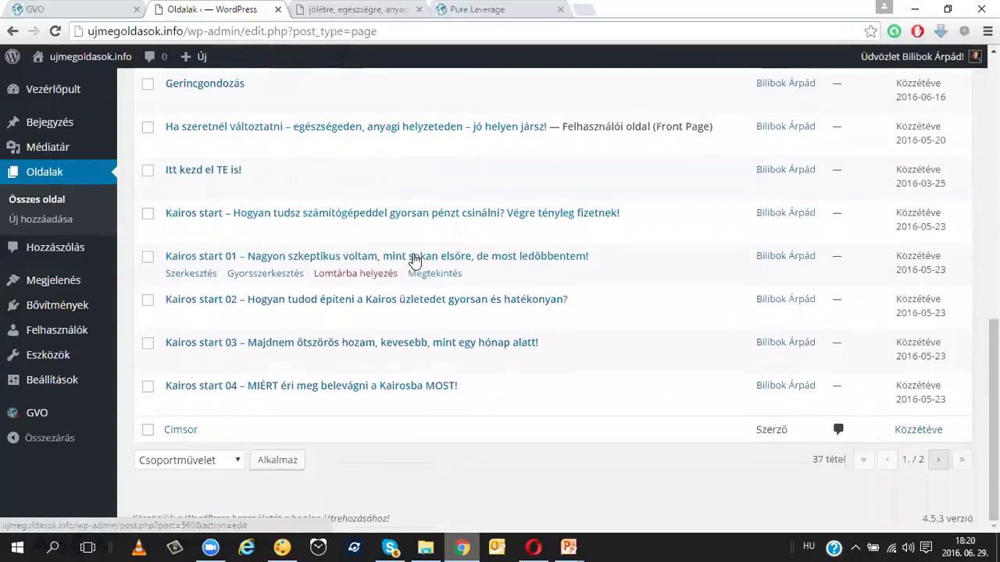
scroll(412, 261, "up", 3)
scroll(412, 261, "up", 2)
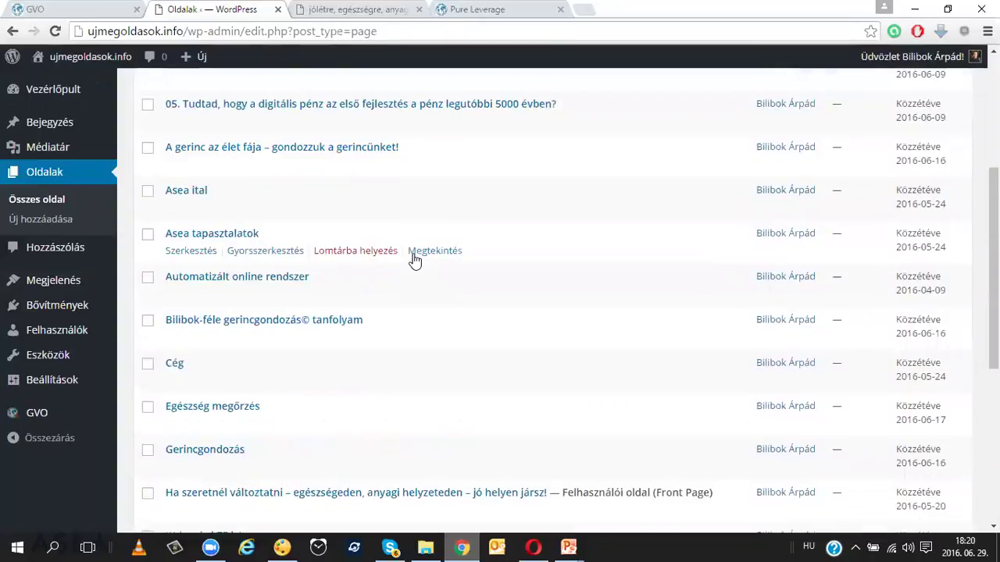
scroll(413, 261, "down", 1)
scroll(412, 261, "down", 3)
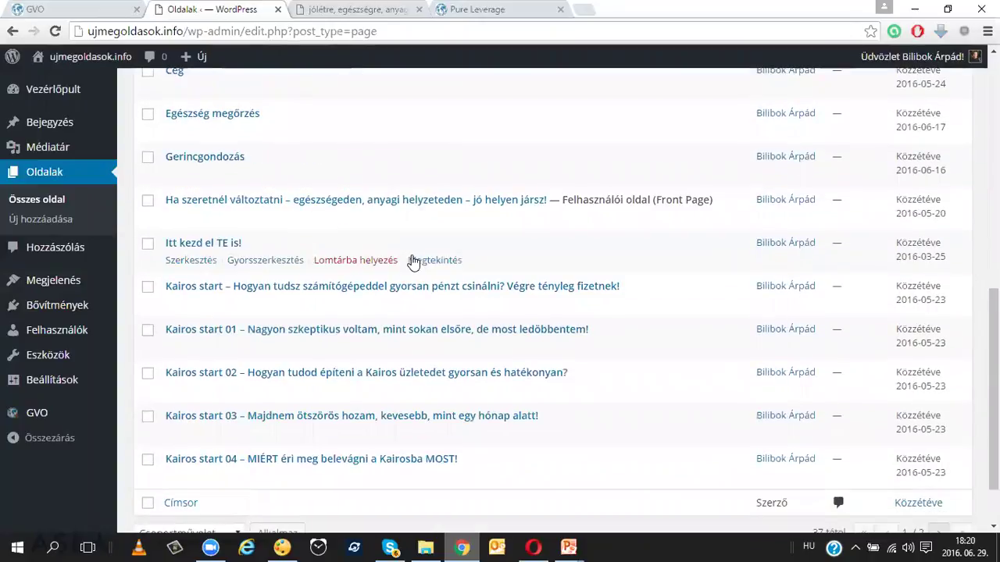
scroll(412, 261, "down", 1)
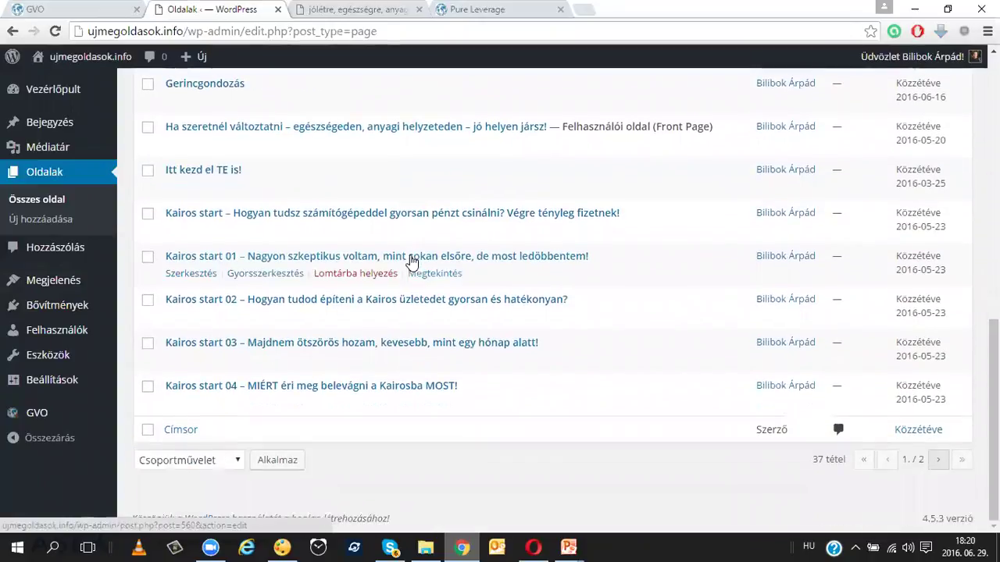
scroll(412, 260, "up", 3)
scroll(413, 261, "up", 3)
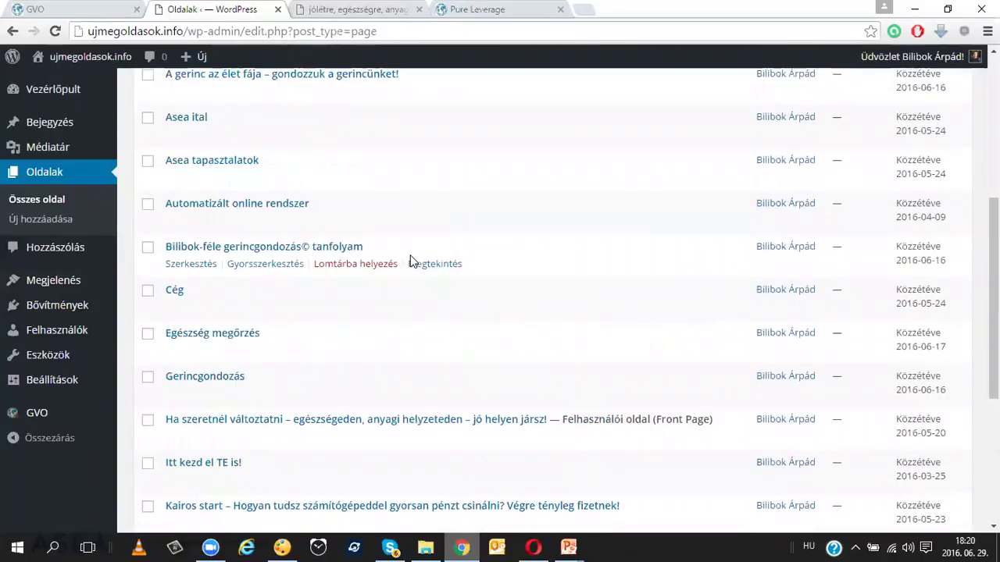
scroll(413, 261, "up", 2)
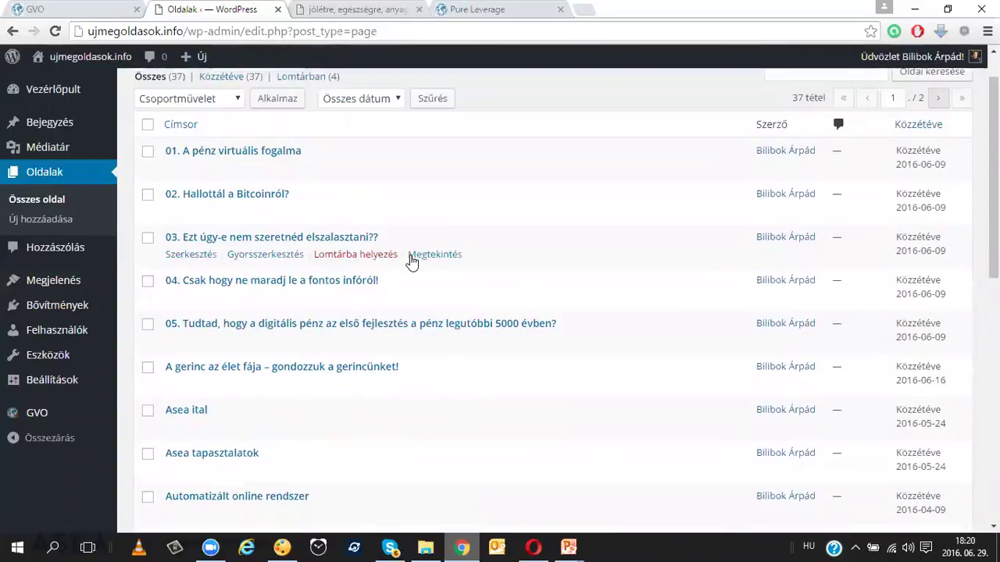
scroll(412, 261, "down", 7)
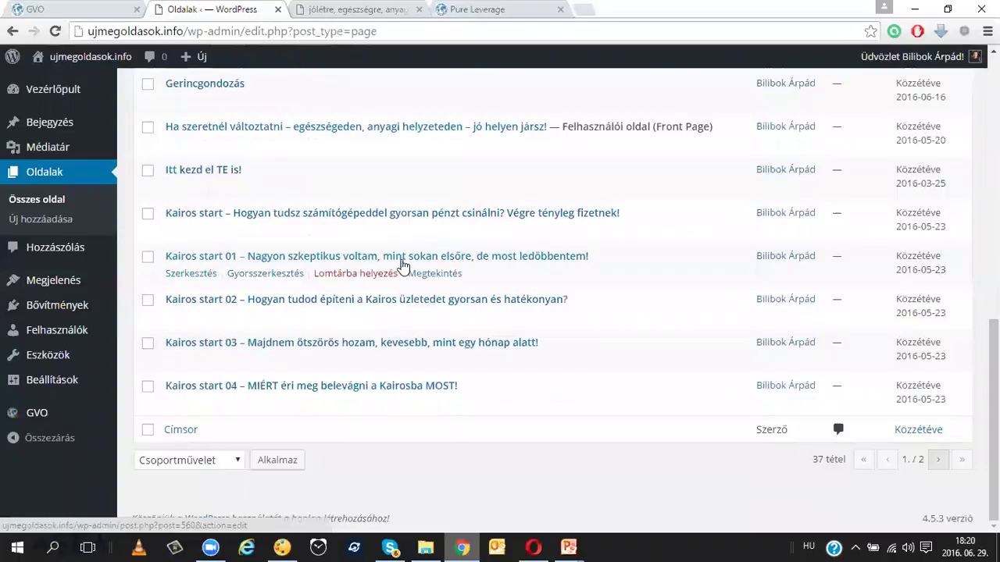
left_click(273, 128)
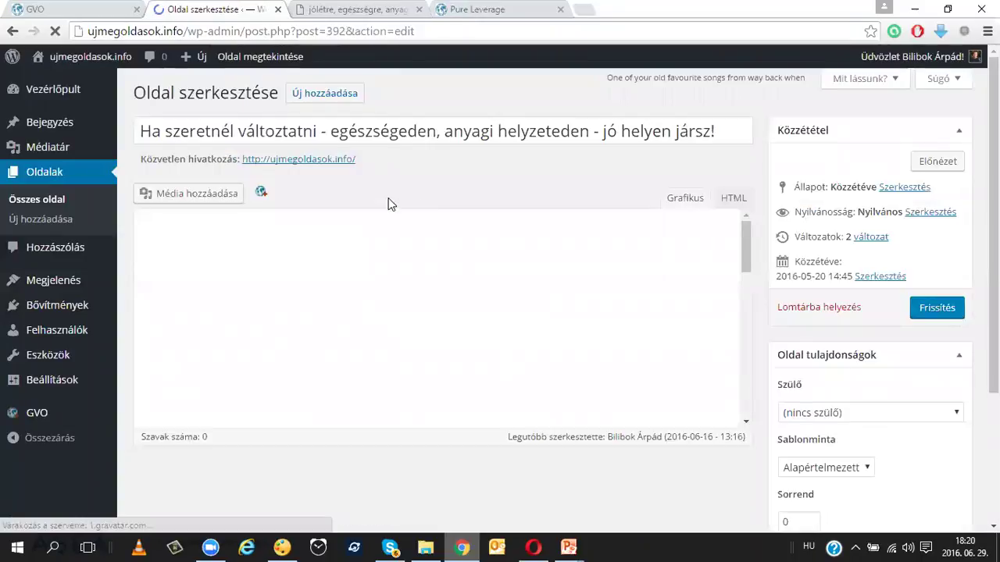
Step: Copy the front page headline 'Ha szeretnél változtatni - egészségeden, anyagi helyzeteden - jó helyen jársz!'
double_click(427, 132)
triple_click(427, 131)
key("ctrl+c")
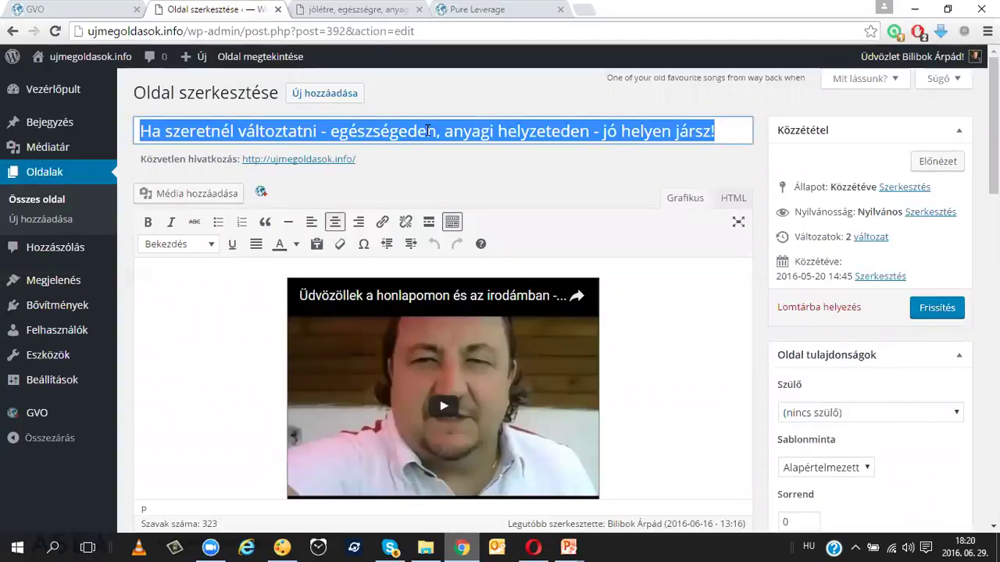
right_click(427, 131)
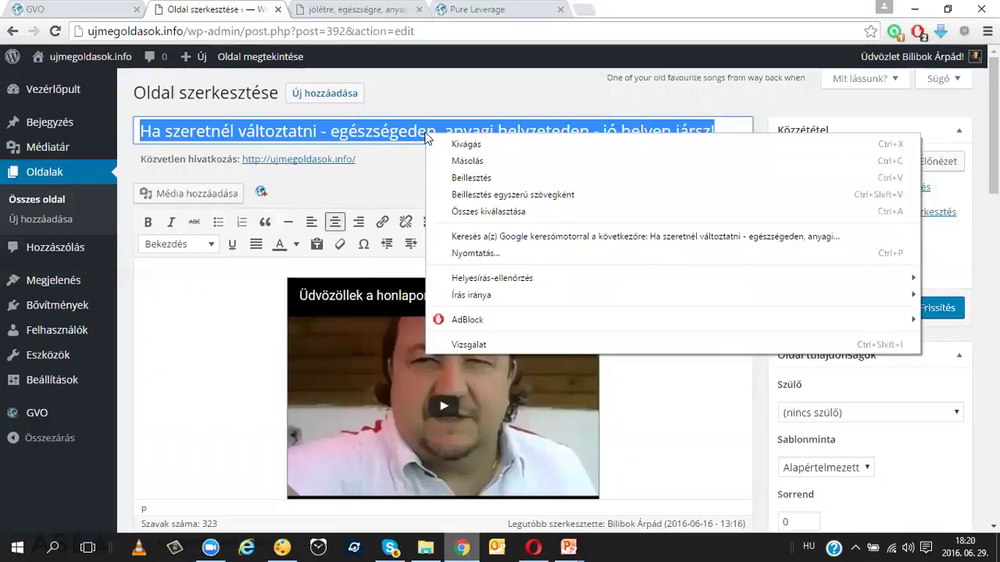
left_click(456, 161)
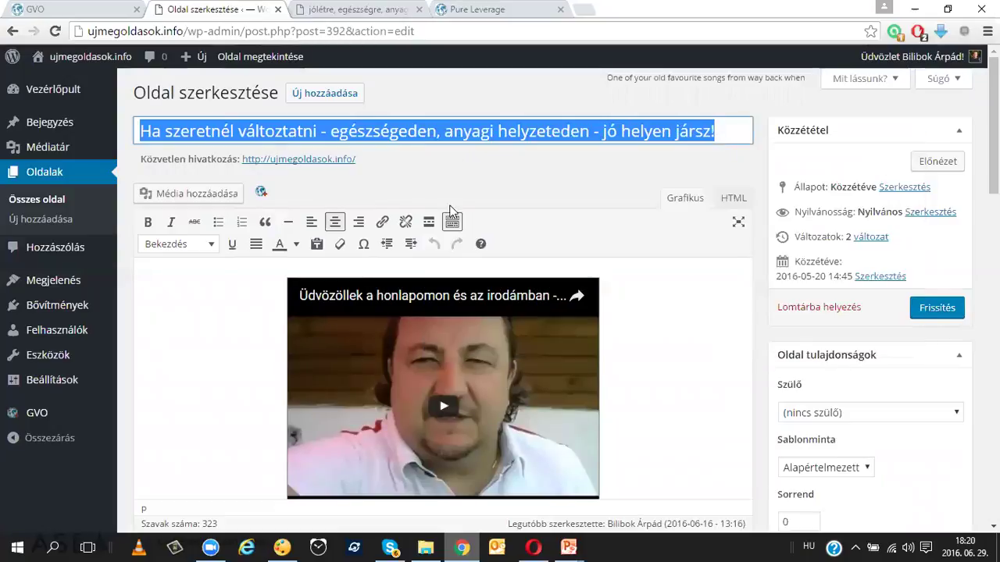
left_click(530, 547)
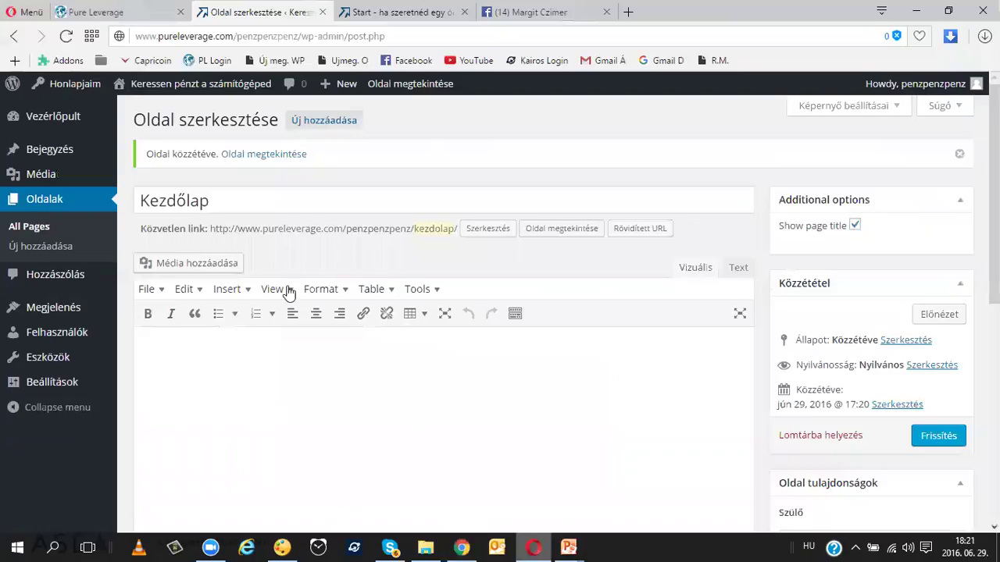
Step: Replace the Kezdőlap page title with the copied headline
double_click(194, 195)
right_click(257, 192)
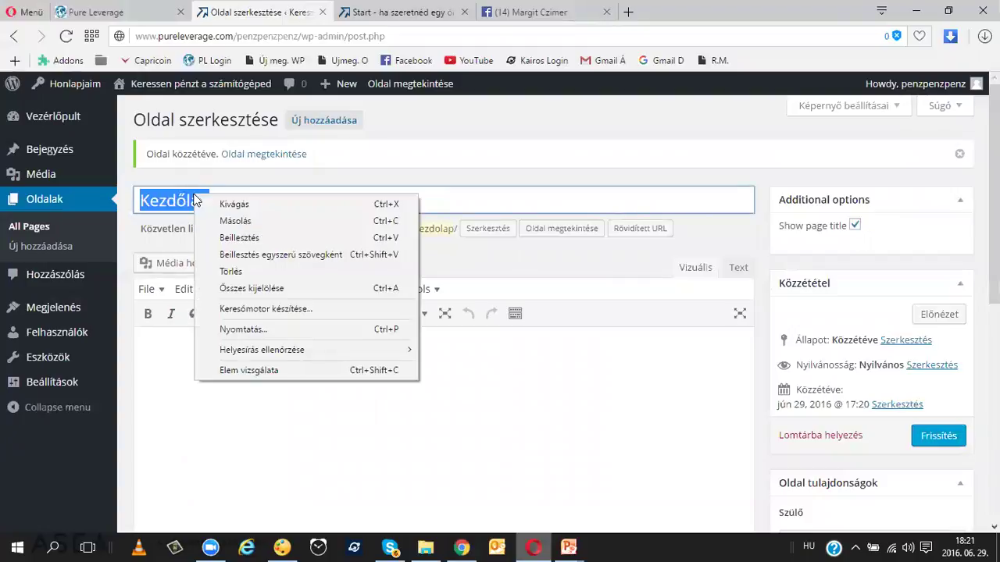
left_click(240, 231)
left_click(380, 359)
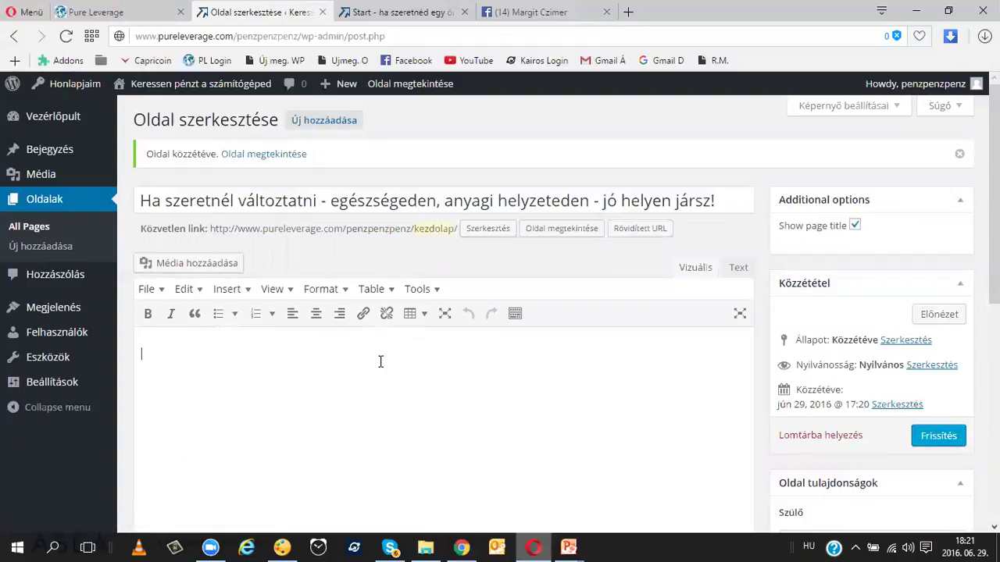
Step: Copy the entire HTML source of the old front page's content
left_click(461, 546)
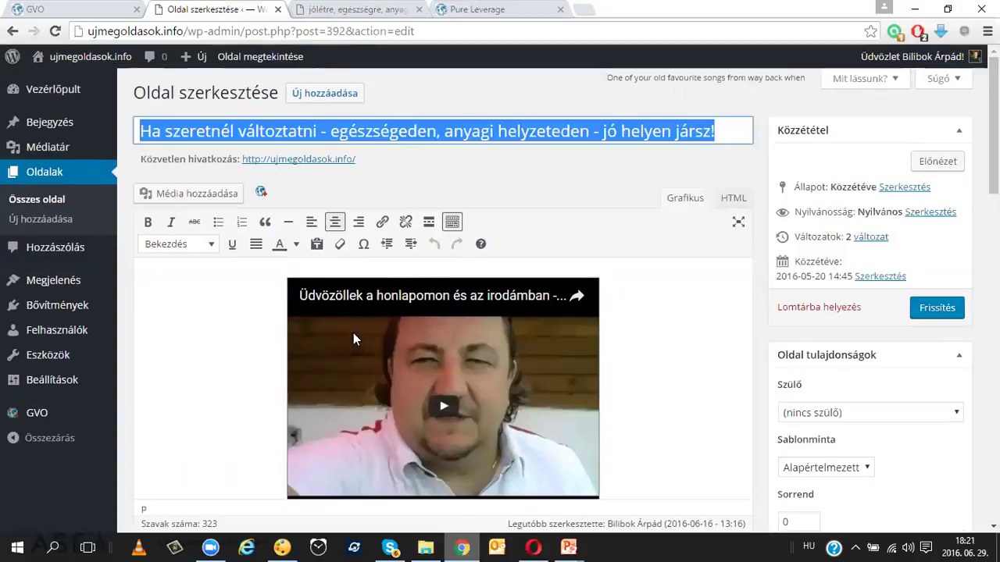
scroll(353, 333, "down", 2)
scroll(676, 241, "up", 2)
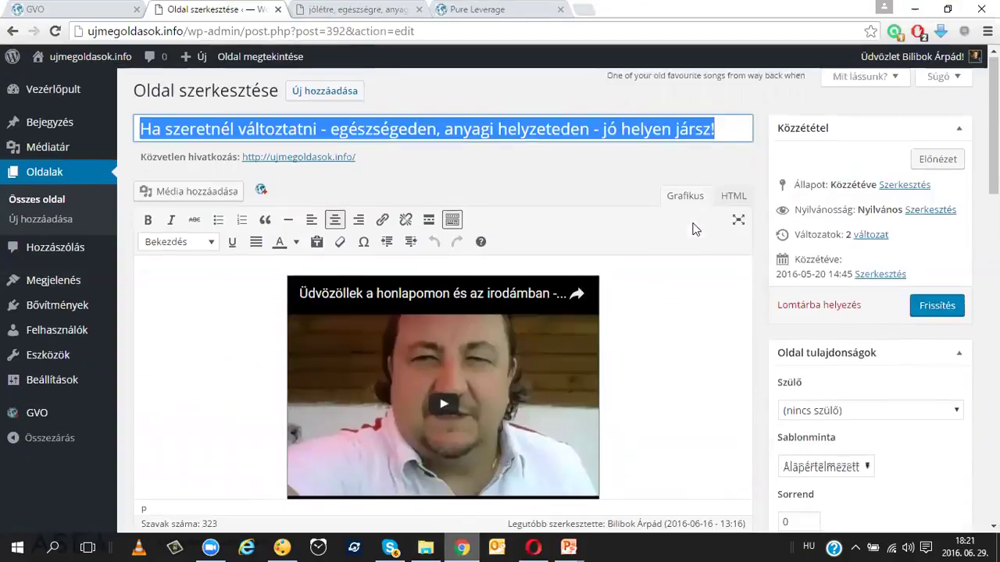
left_click(732, 208)
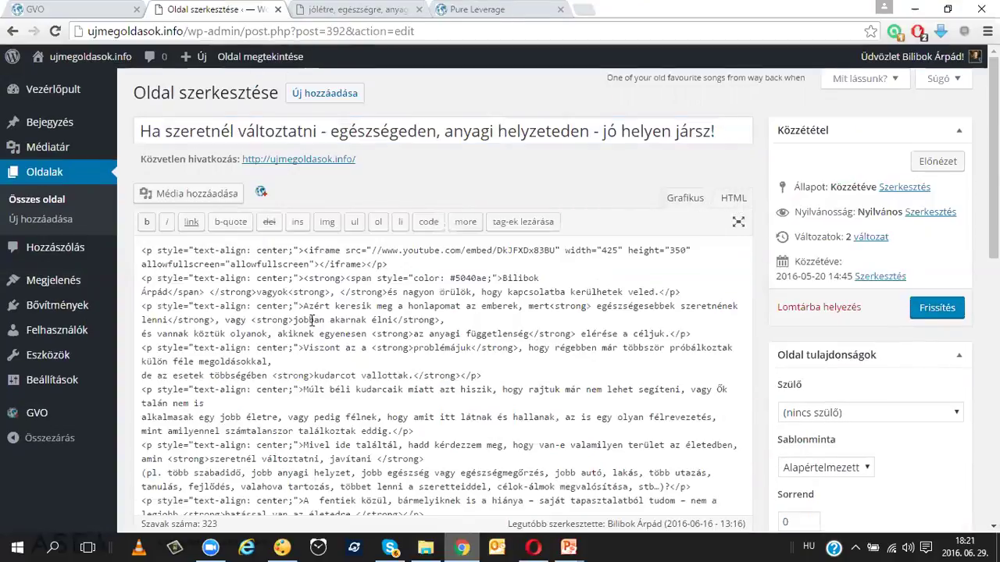
key("ctrl+a")
scroll(312, 319, "down", 5)
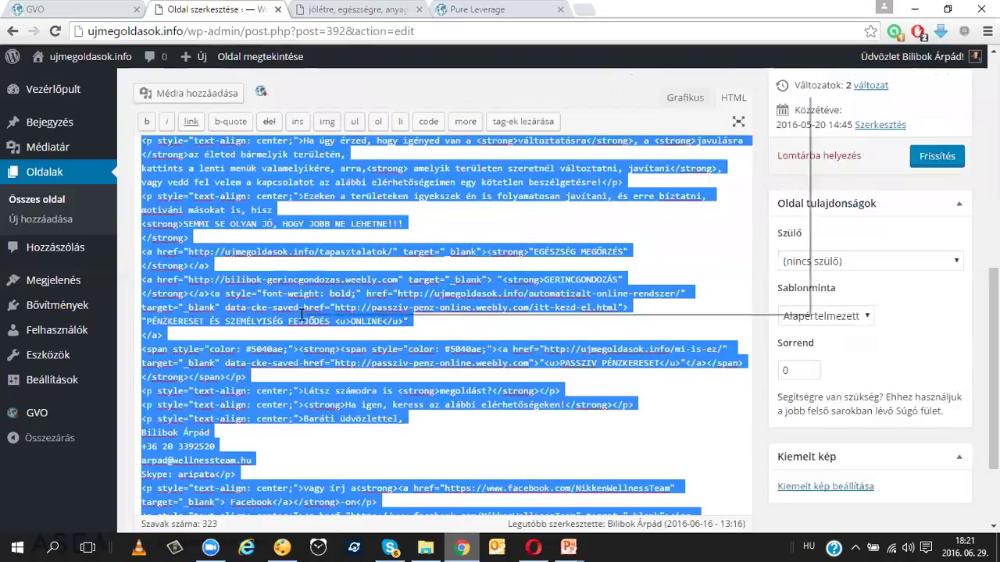
right_click(302, 94)
left_click(344, 121)
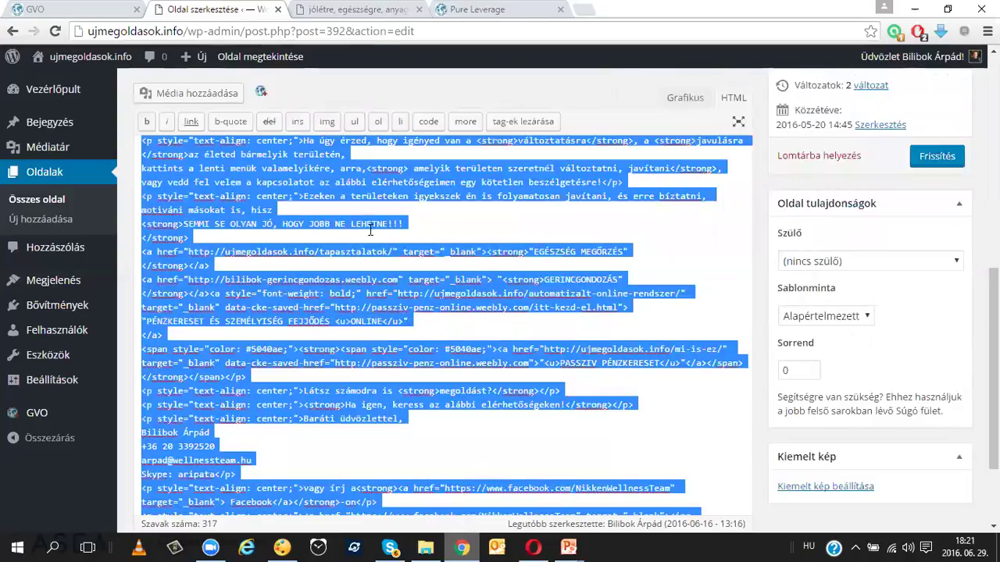
left_click(532, 546)
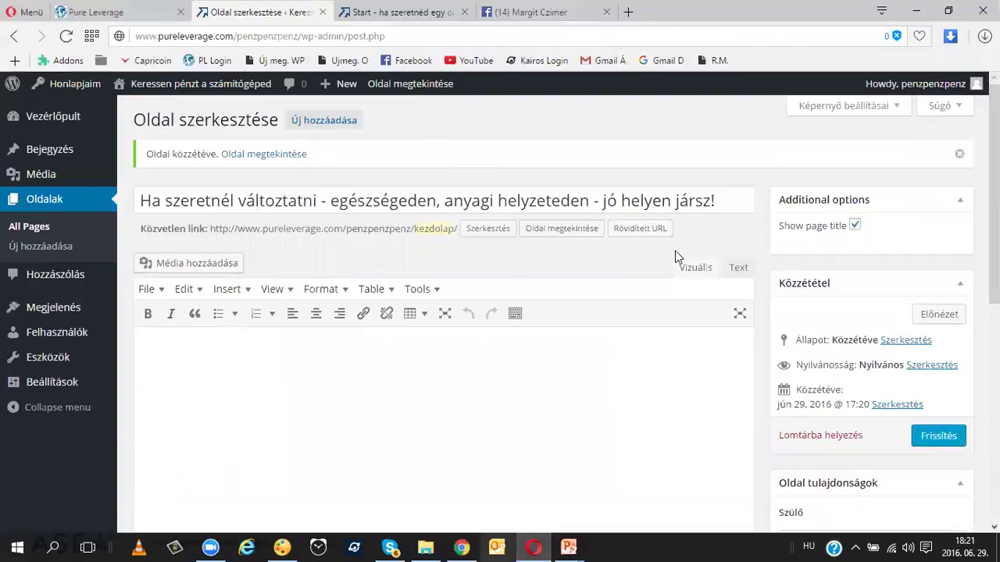
Step: Paste the copied HTML into the Kezdőlap body in Text view, then select the YouTube embed
left_click(738, 267)
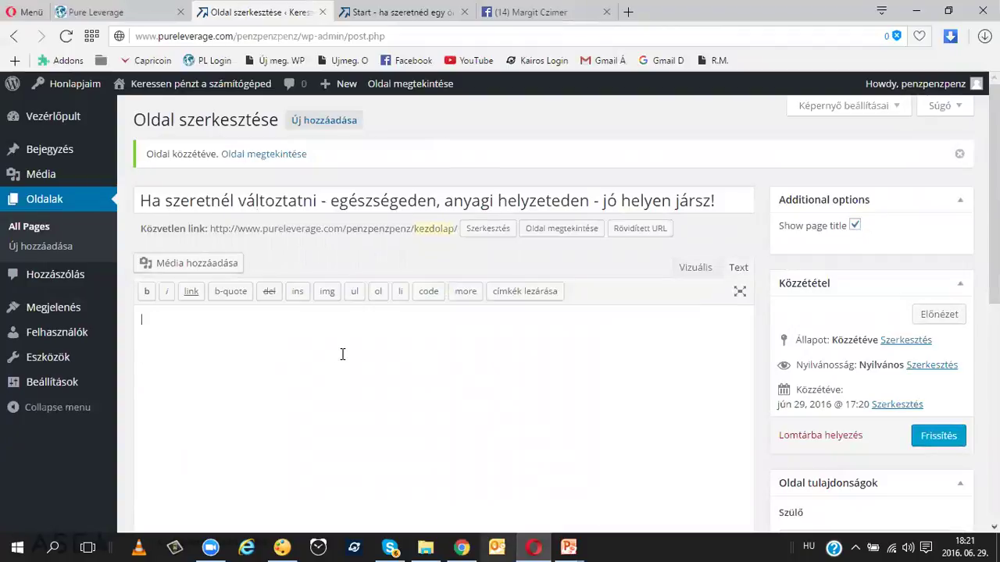
key("ctrl+v")
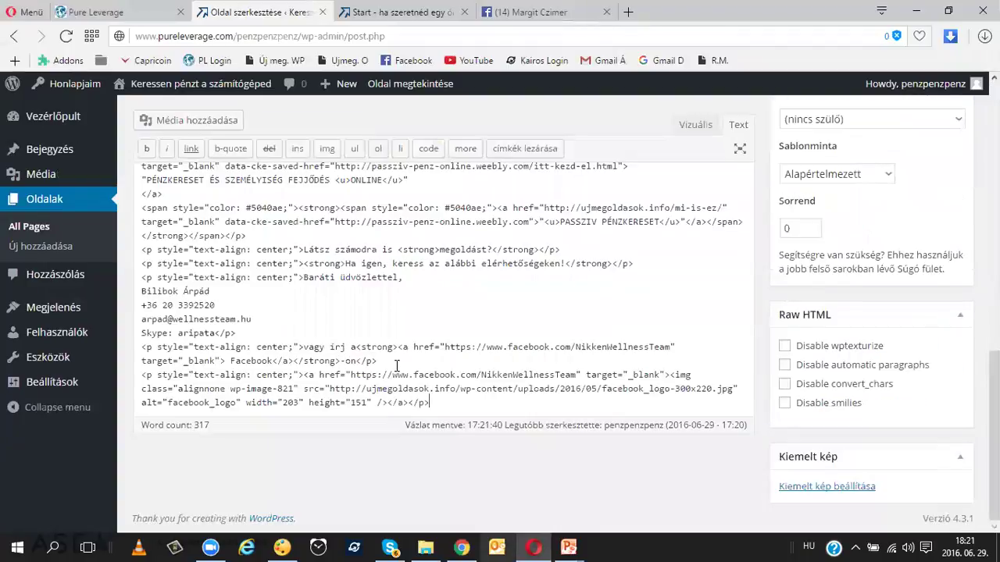
scroll(469, 356, "up", 15)
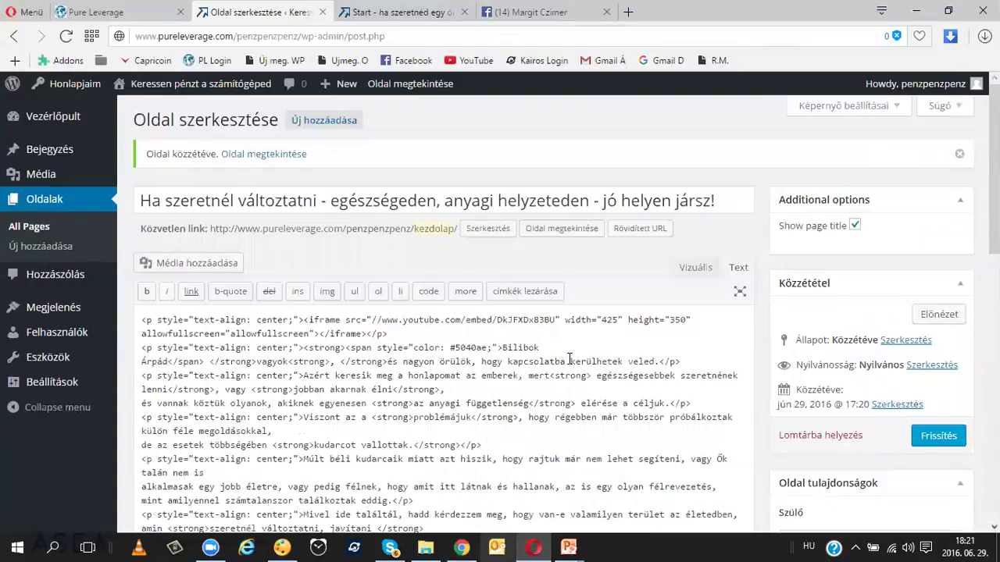
left_click(695, 267)
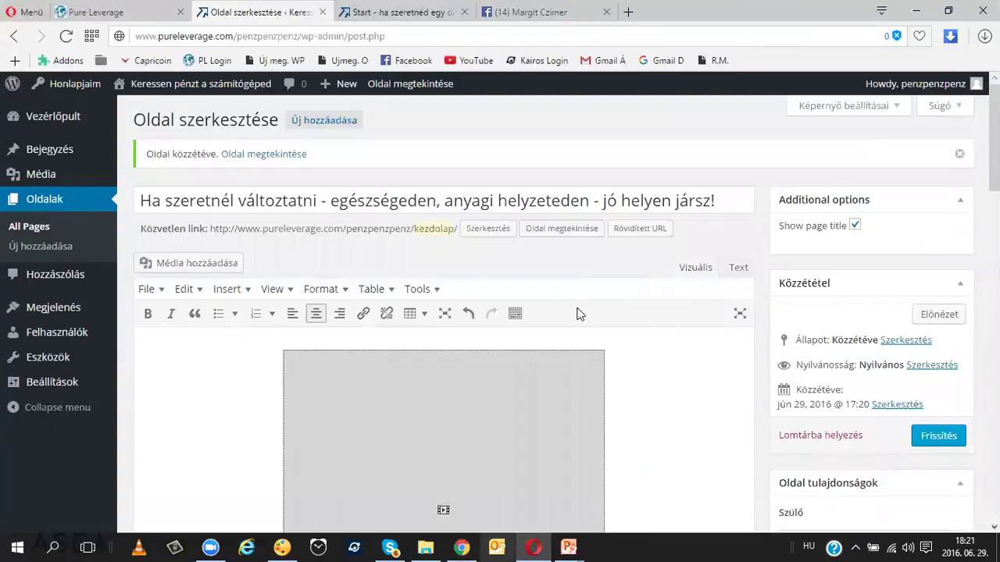
scroll(578, 307, "down", 2)
left_click(566, 306)
scroll(613, 308, "up", 1)
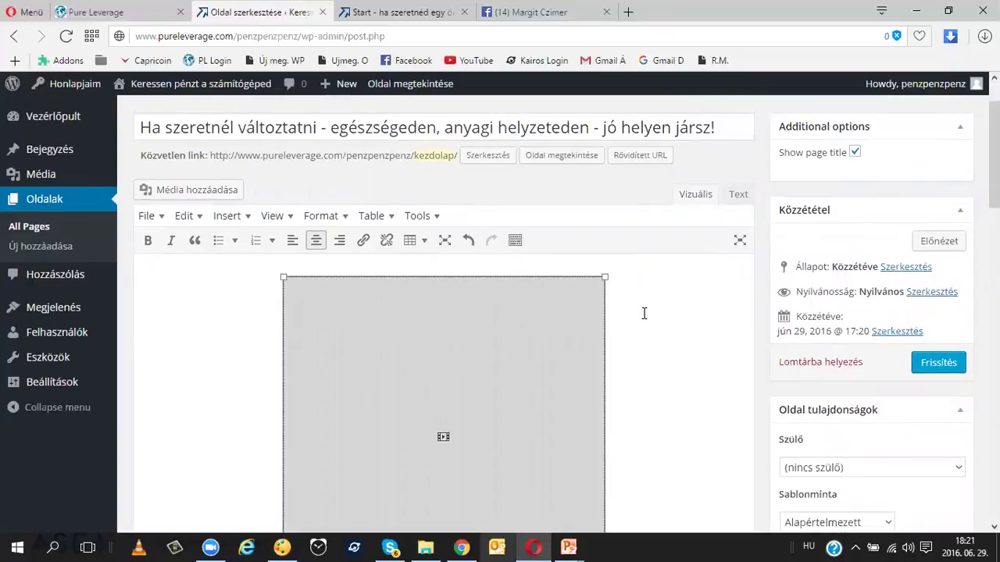
Step: Delete the embedded video and replace the name before 'vagyok' with the new owner's name
key("Delete")
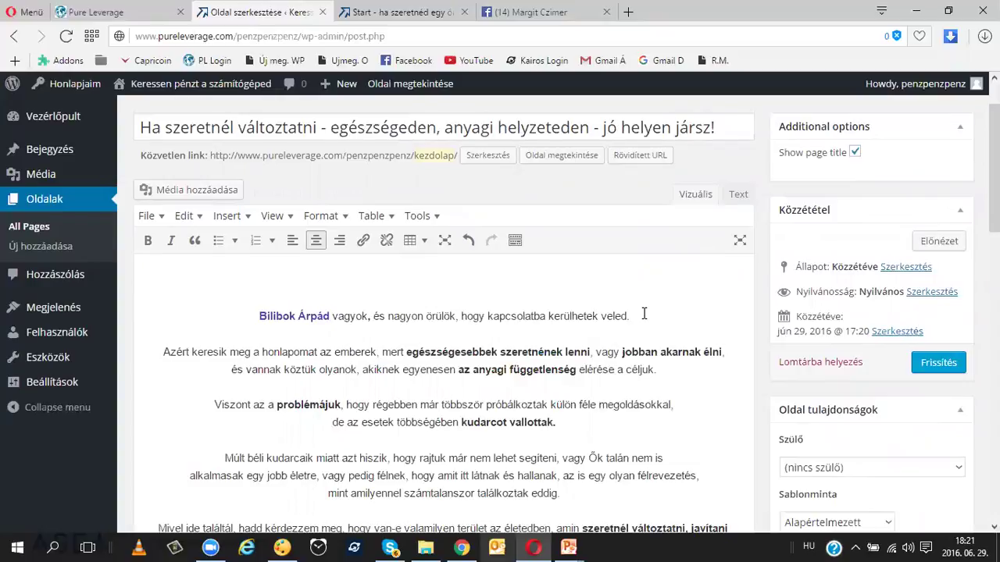
key("Delete")
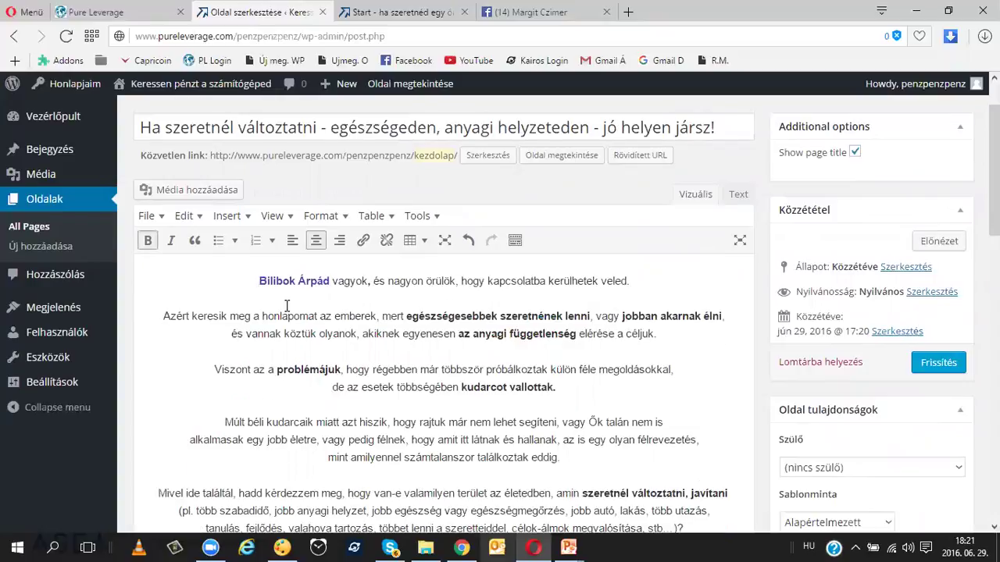
left_click_drag(327, 280, 267, 281)
key("BackSpace")
key("BackSpace")
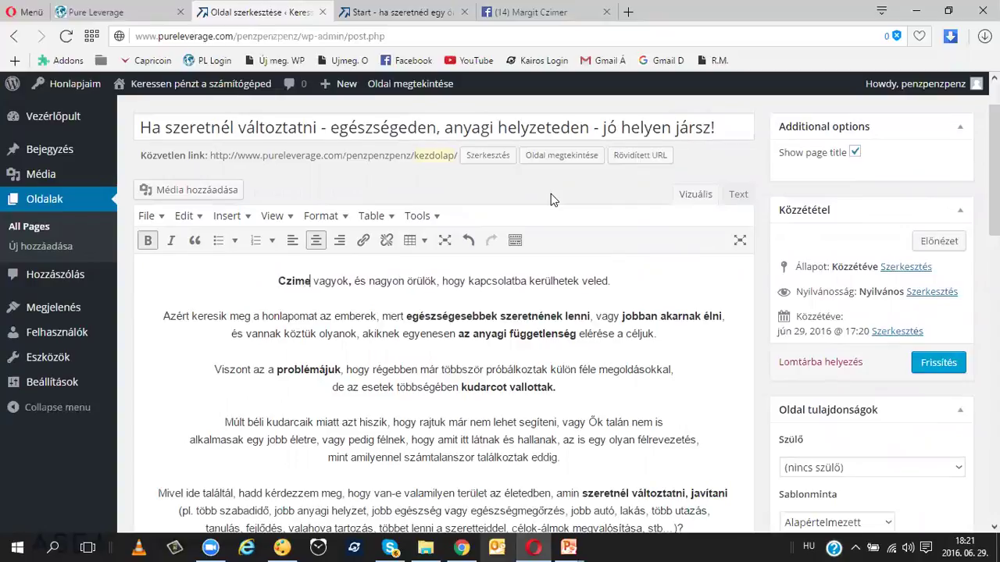
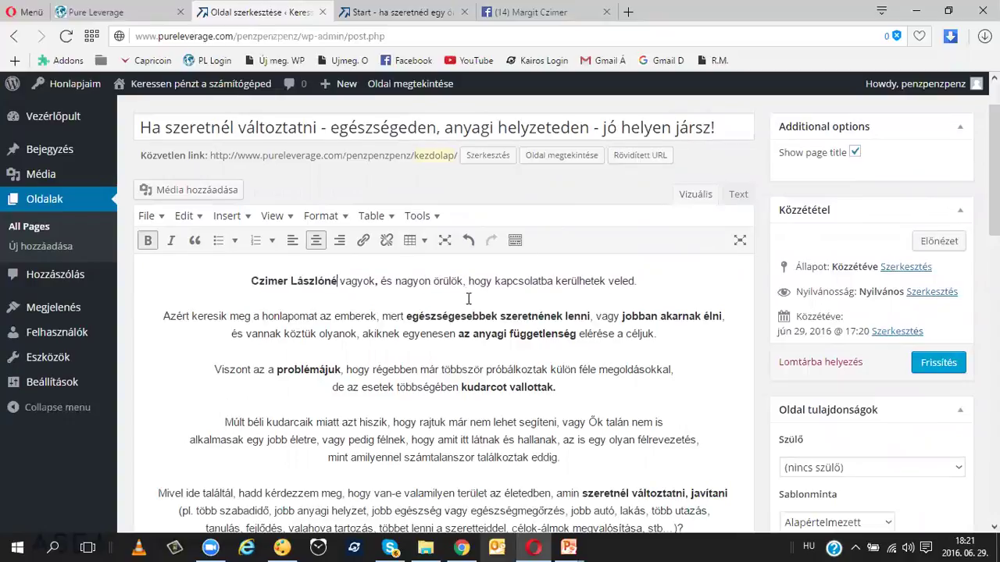
Step: Select the quoted topic lines that still link to ujmegoldasok.info pages
scroll(467, 298, "down", 3)
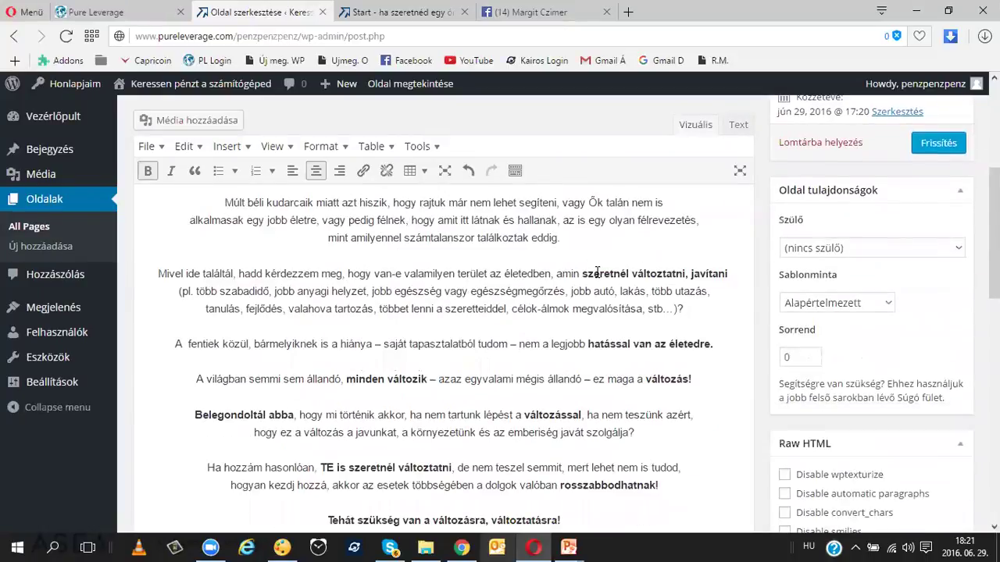
scroll(581, 273, "down", 2)
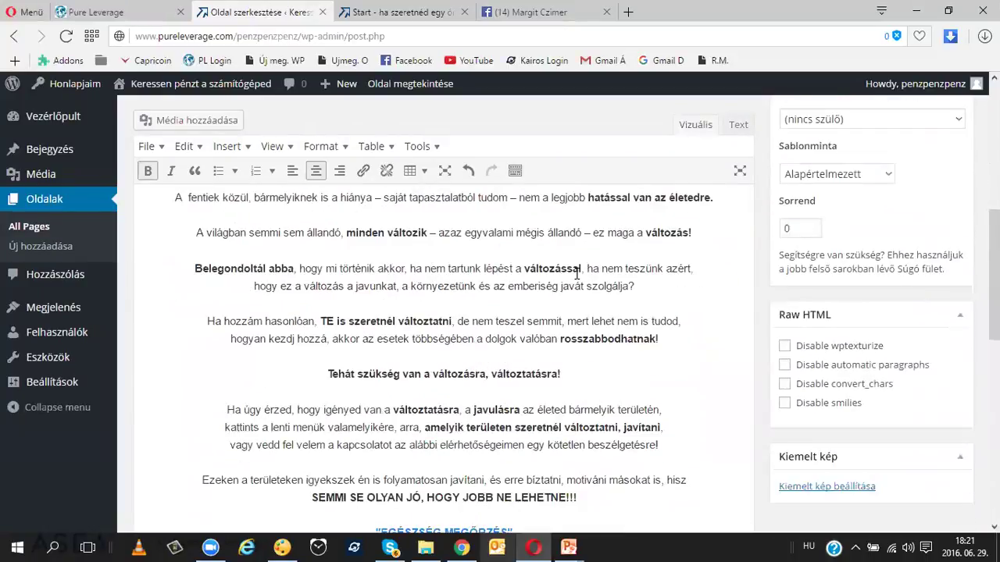
scroll(577, 273, "up", 1)
scroll(576, 274, "down", 3)
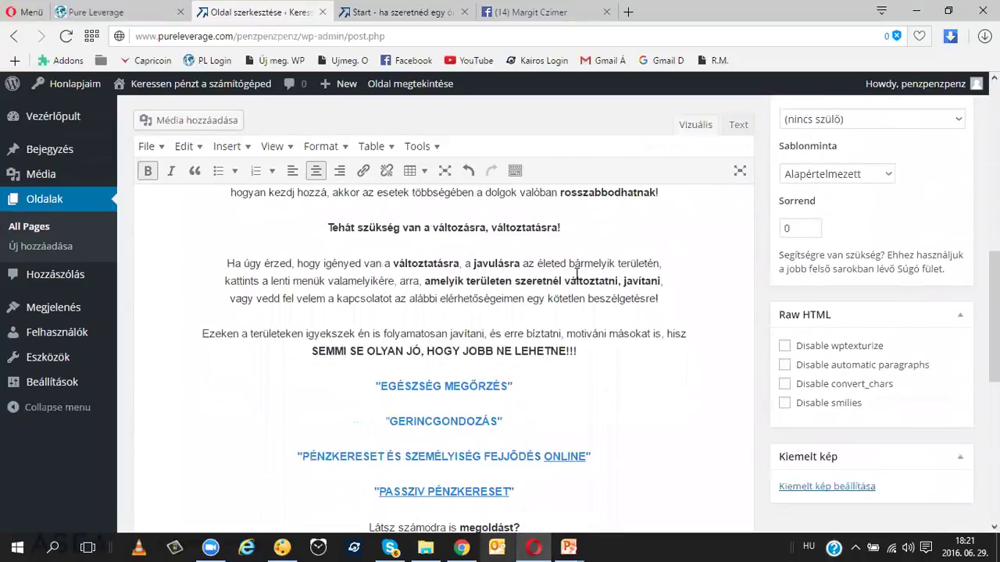
scroll(576, 275, "down", 2)
left_click_drag(518, 272, 554, 349)
Step: Remove the four blue ujmegoldasok.info link lines from the Kezdőlap page body
left_click(564, 310)
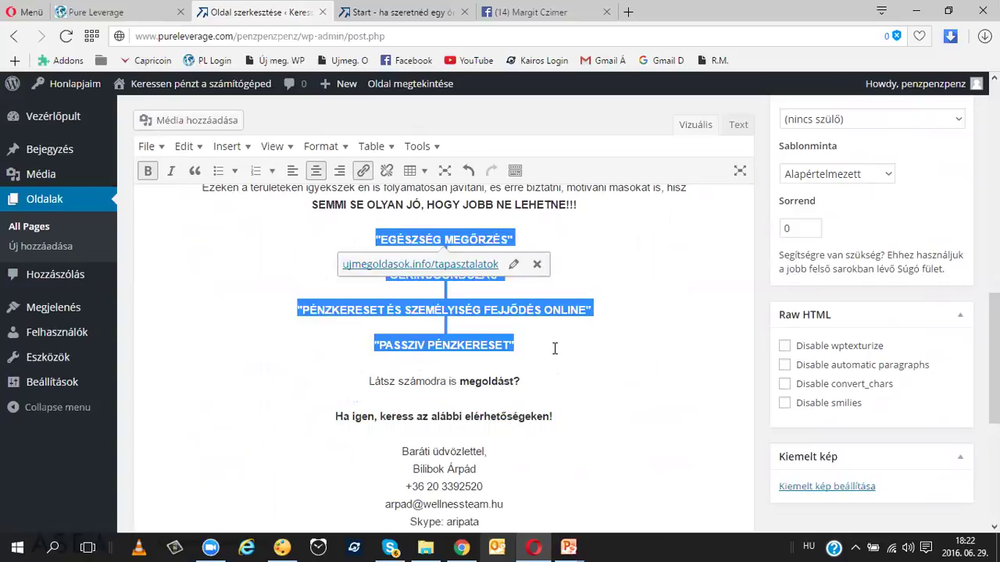
key("Delete")
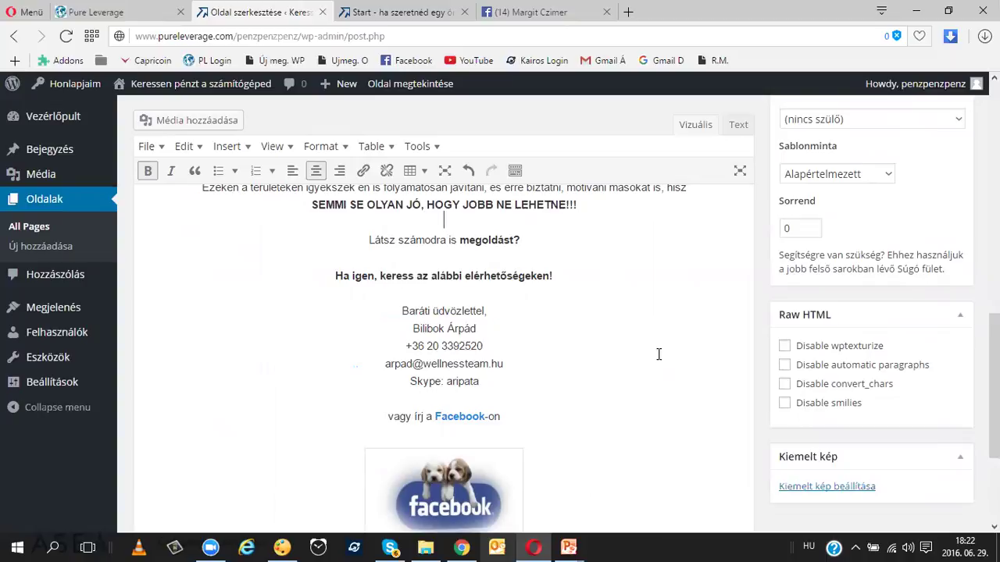
scroll(627, 338, "down", 1)
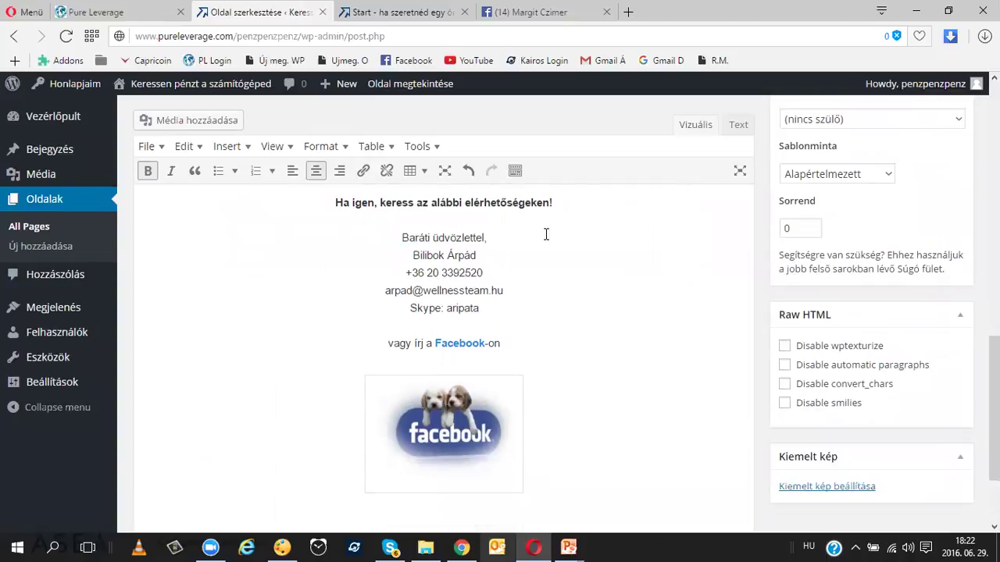
Step: Look over the live site's Start page
left_click(407, 12)
mouse_move(450, 221)
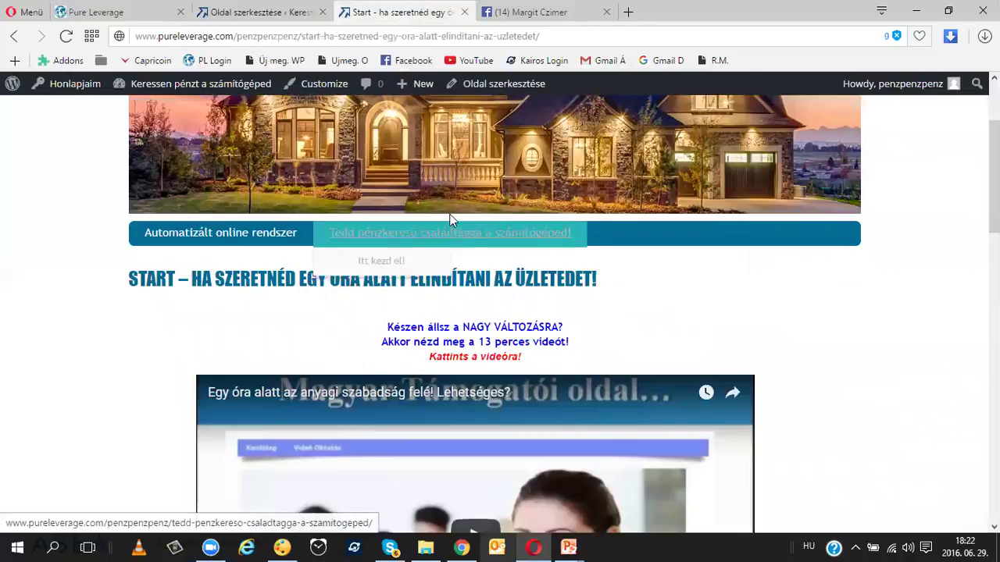
mouse_move(209, 240)
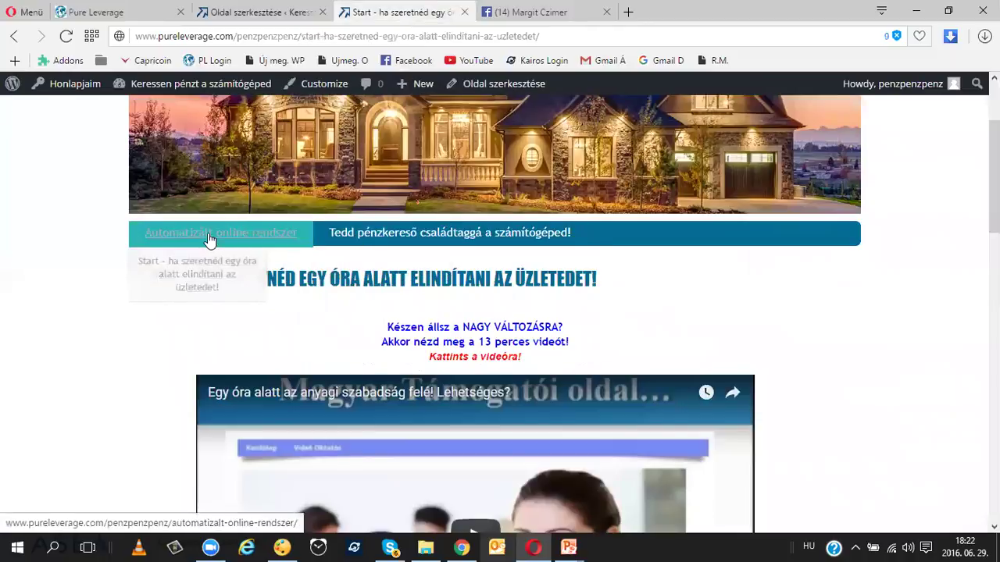
scroll(451, 268, "down", 6)
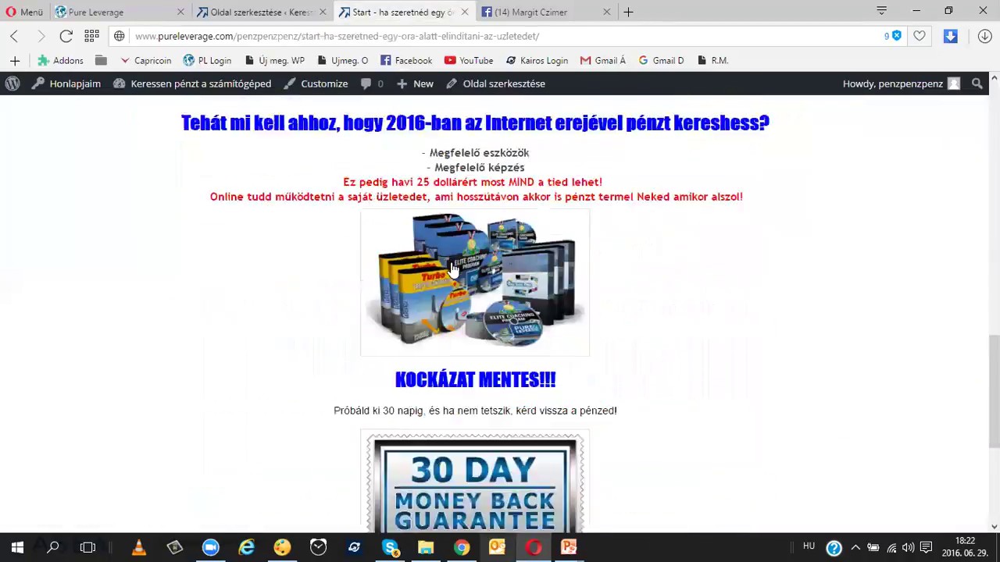
scroll(452, 268, "down", 4)
scroll(375, 279, "up", 6)
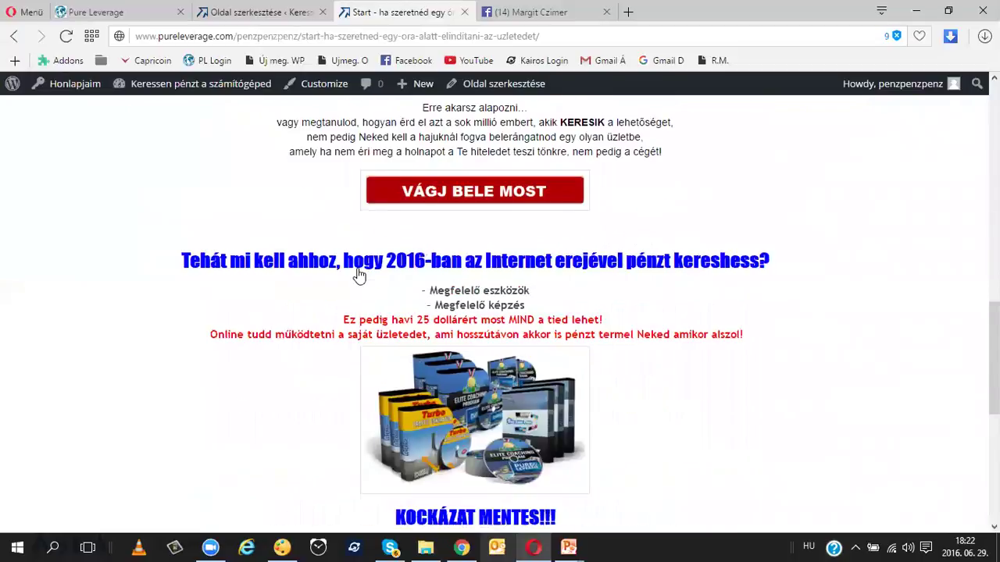
scroll(358, 275, "up", 5)
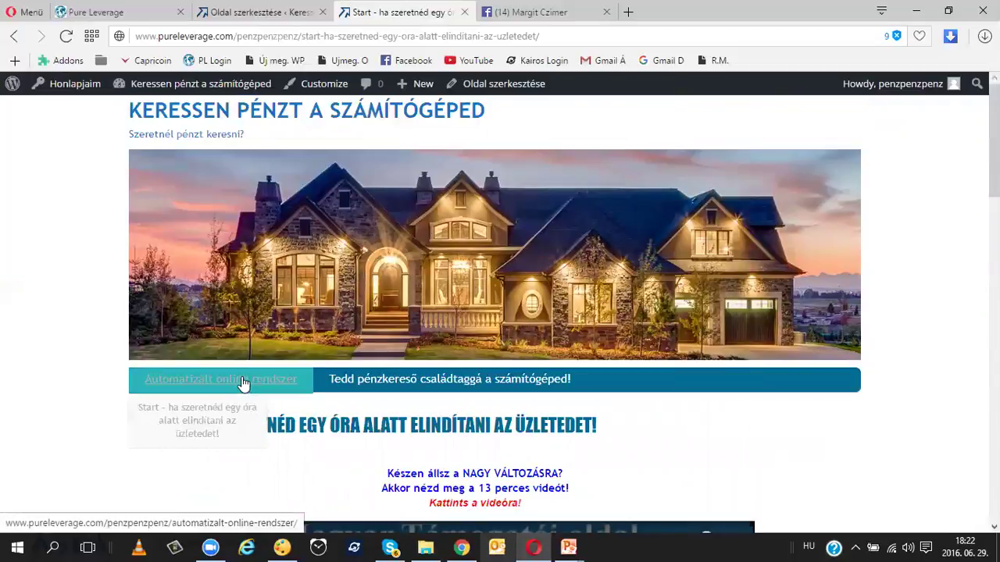
Step: Browse the live Automatizált online rendszer page
left_click(241, 381)
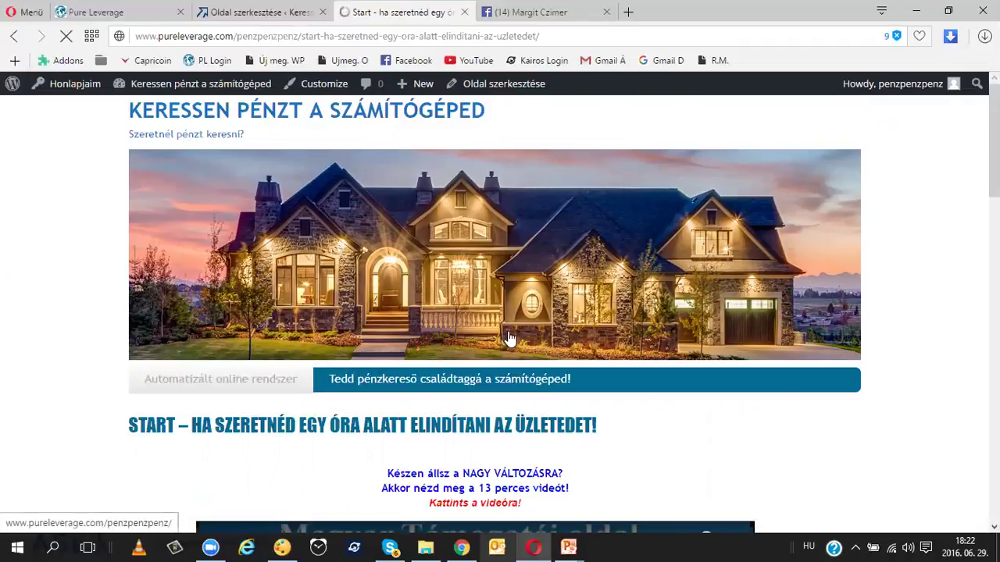
scroll(508, 337, "down", 8)
scroll(507, 337, "down", 20)
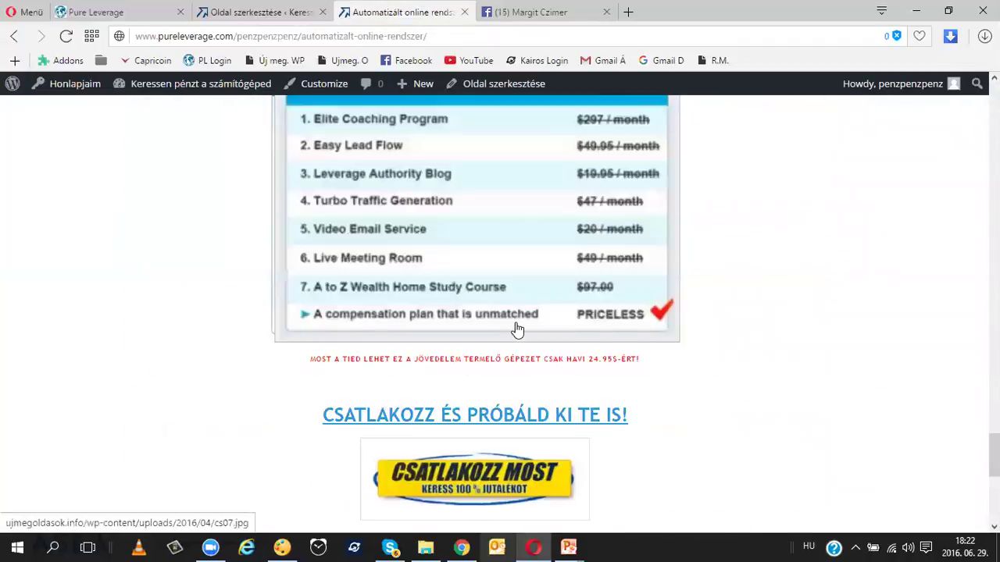
scroll(516, 329, "down", 5)
scroll(515, 328, "up", 20)
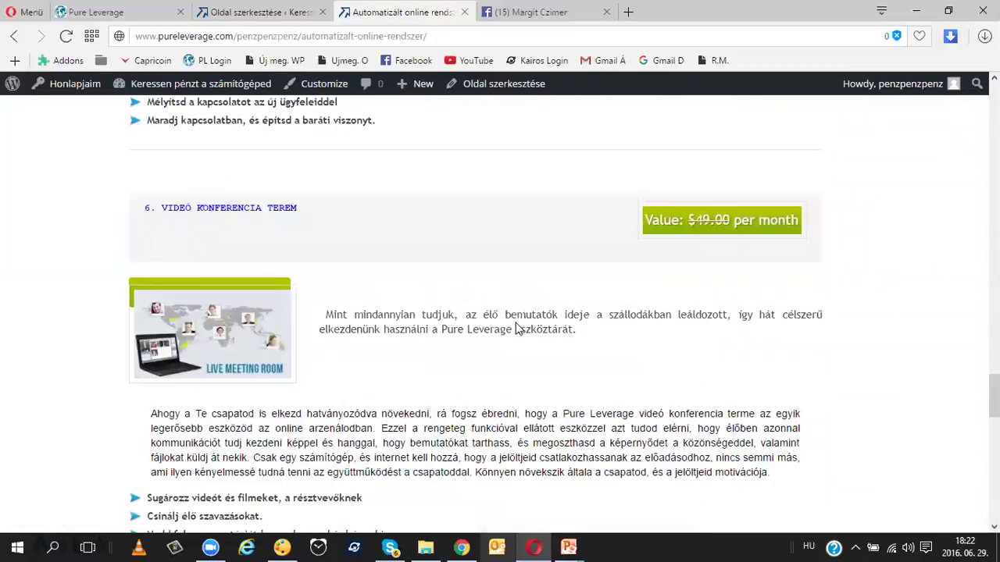
scroll(516, 326, "up", 15)
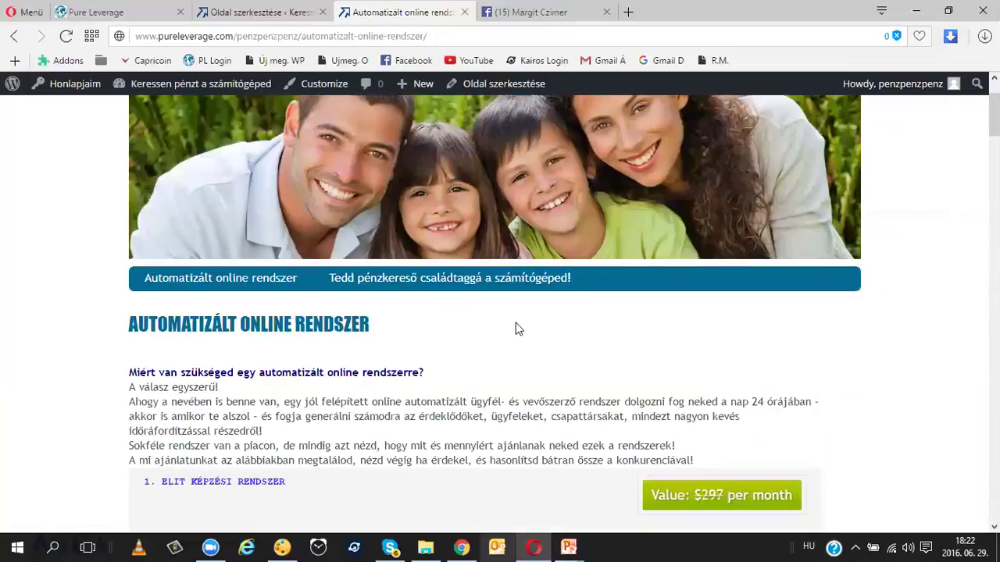
Step: Review the Tedd pénzkereső családtaggá a számítógéped! page from its webinar video down to the contact details
left_click(450, 380)
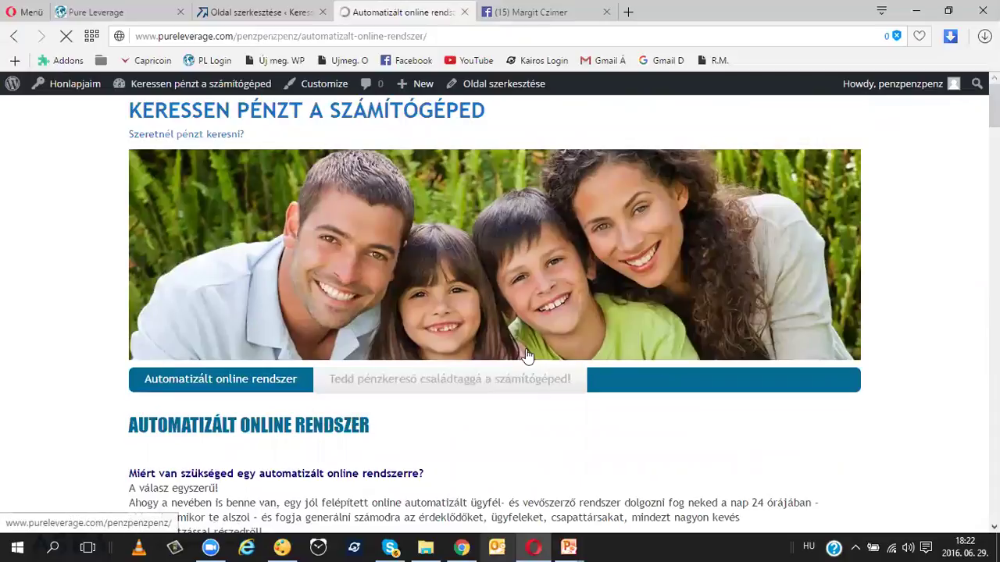
scroll(525, 356, "down", 15)
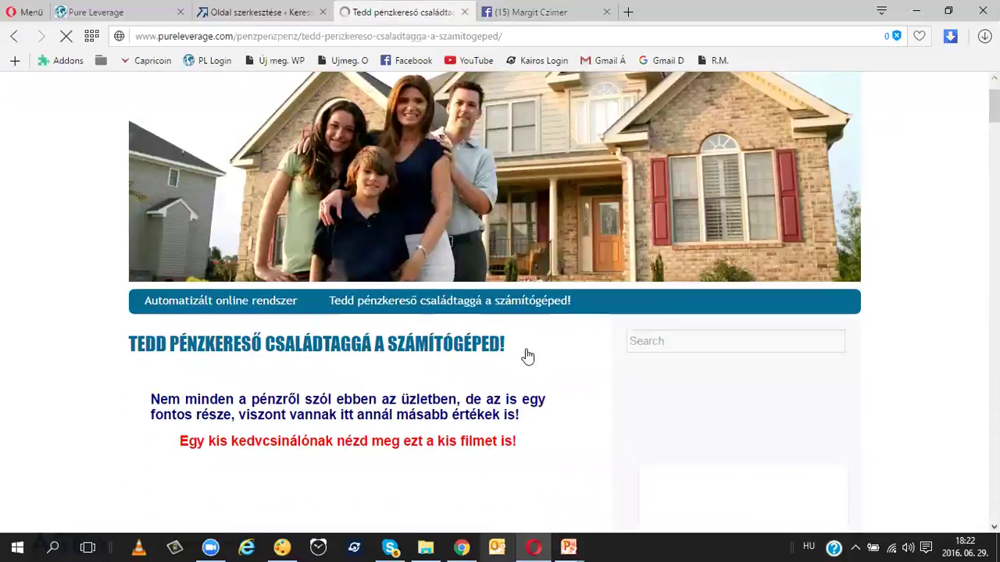
scroll(528, 353, "down", 10)
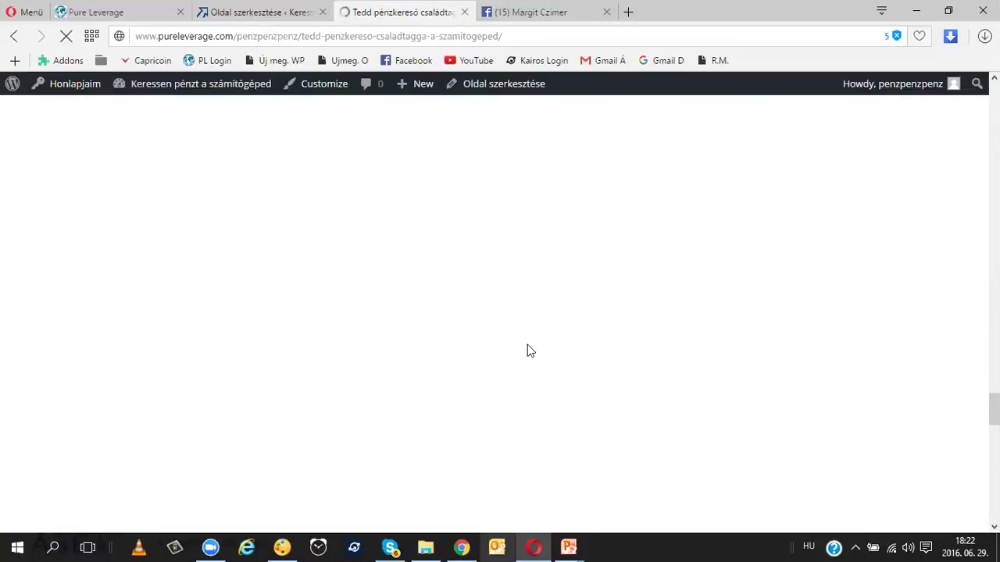
scroll(527, 351, "down", 2)
scroll(586, 323, "down", 1)
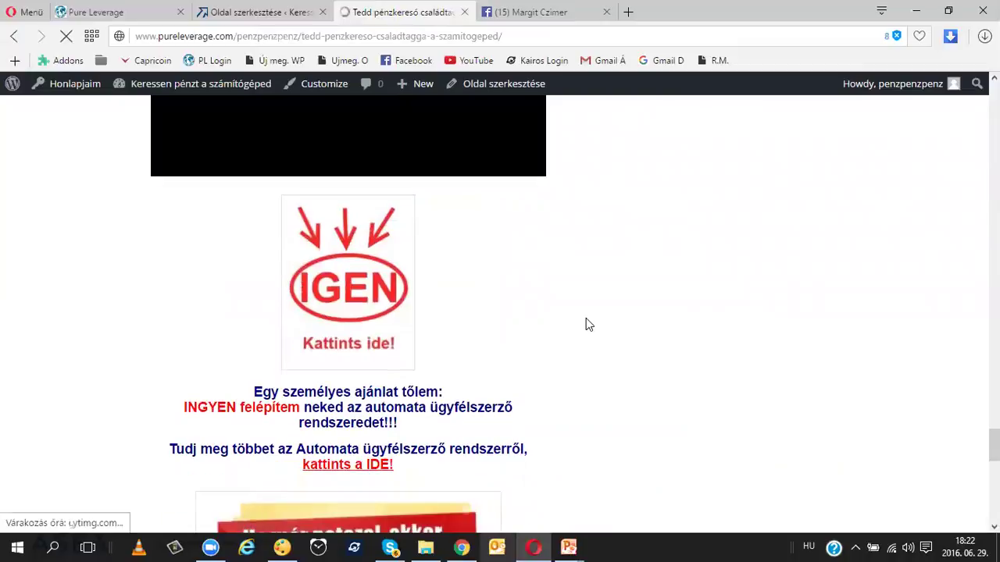
scroll(585, 320, "down", 1)
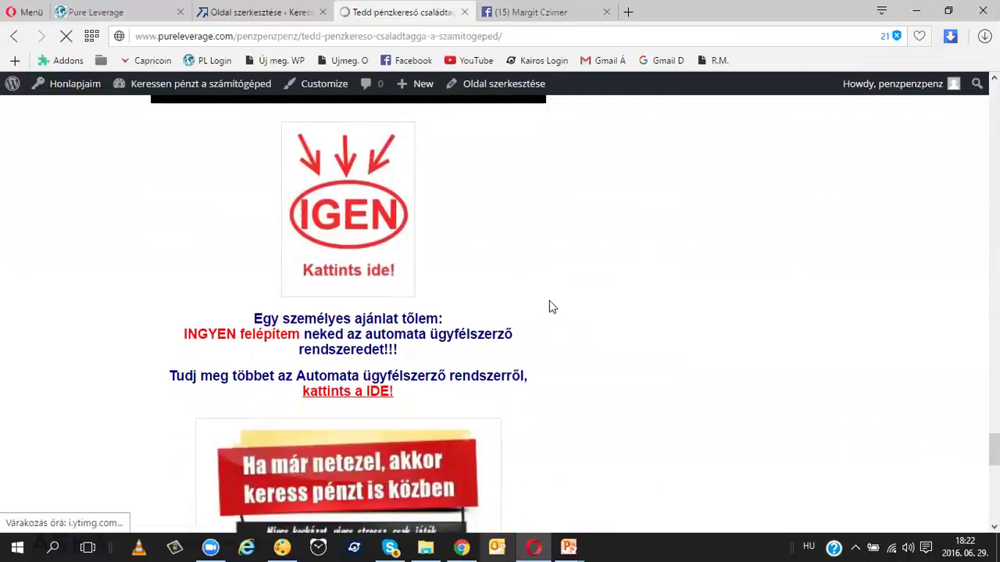
scroll(625, 313, "up", 1)
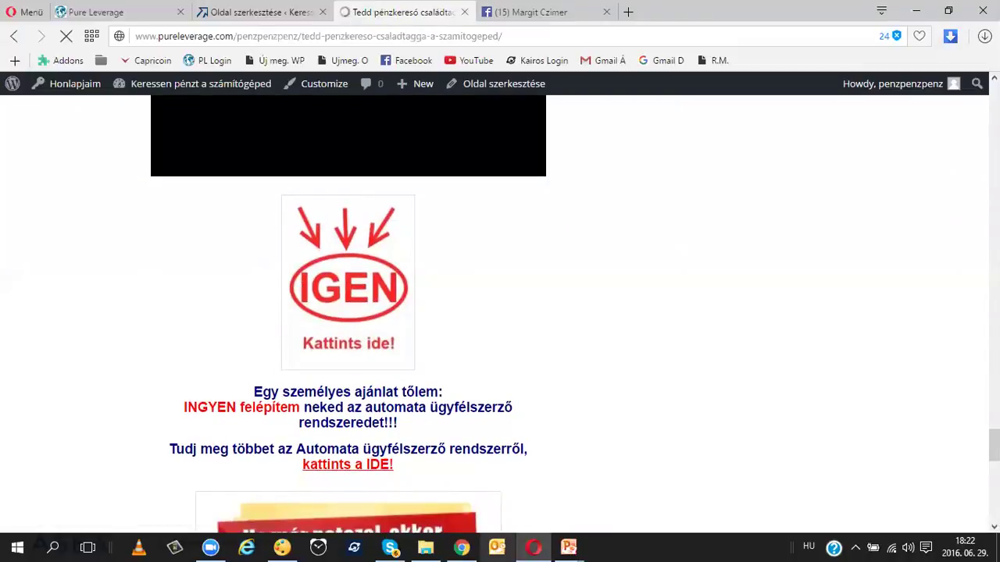
scroll(500, 313, "up", 1)
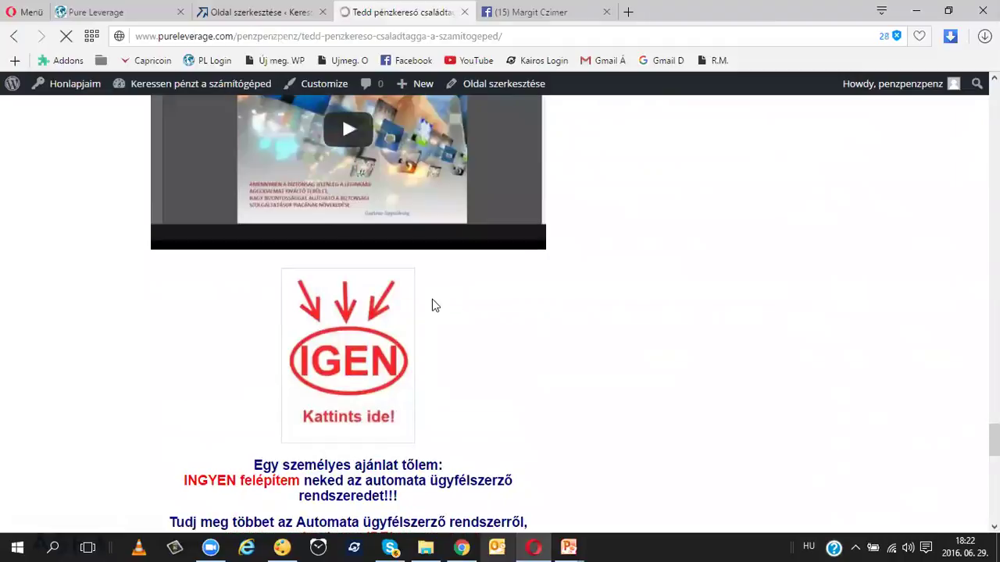
scroll(435, 305, "up", 1)
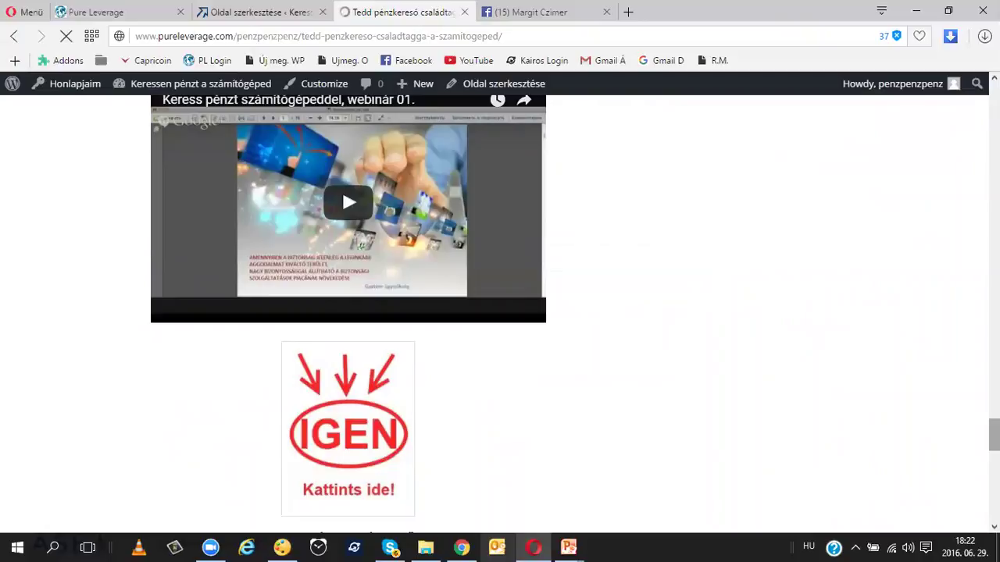
scroll(679, 477, "up", 1)
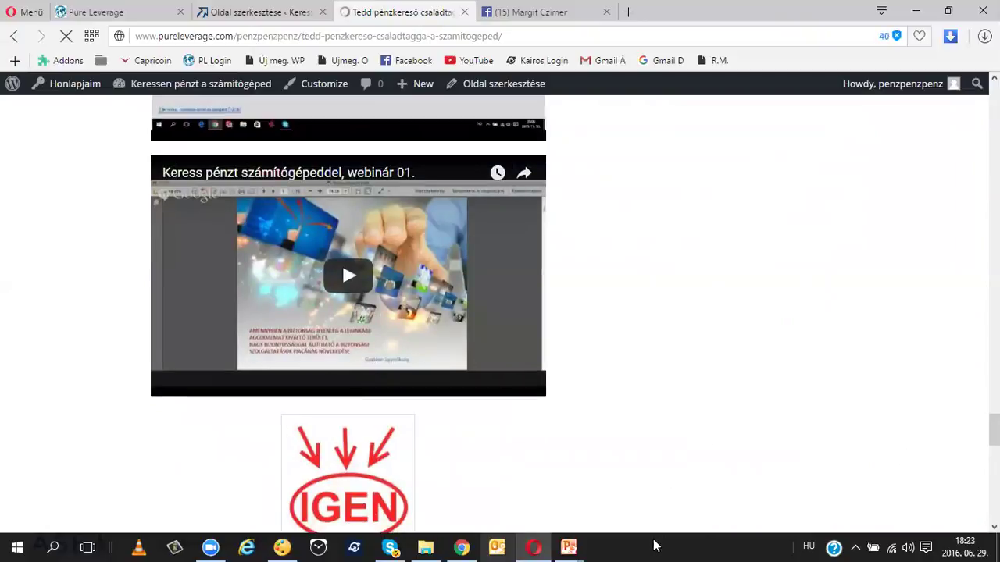
scroll(593, 414, "down", 4)
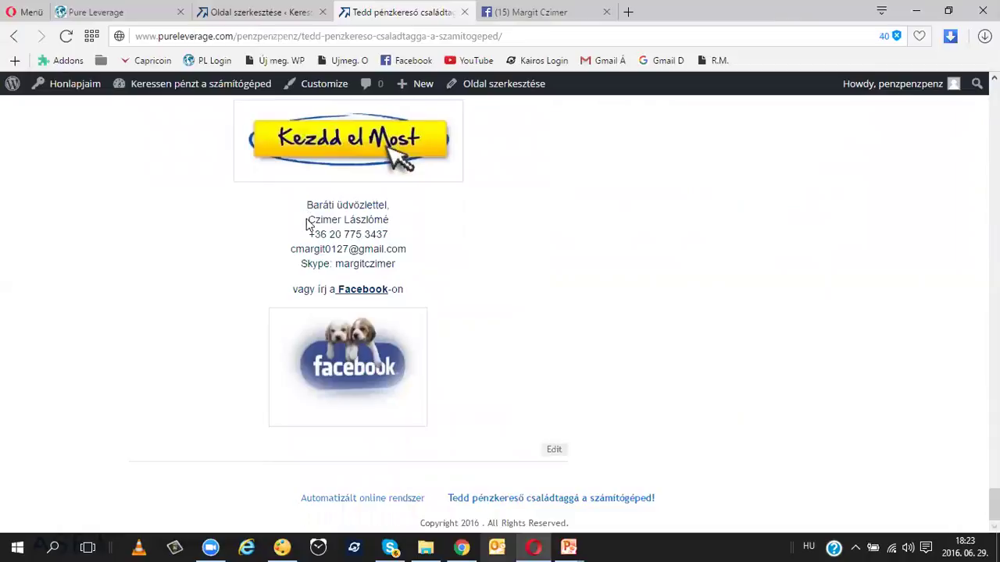
Step: Copy the contact details and Facebook image from the live page
left_click_drag(310, 219, 399, 296)
key("ctrl+c")
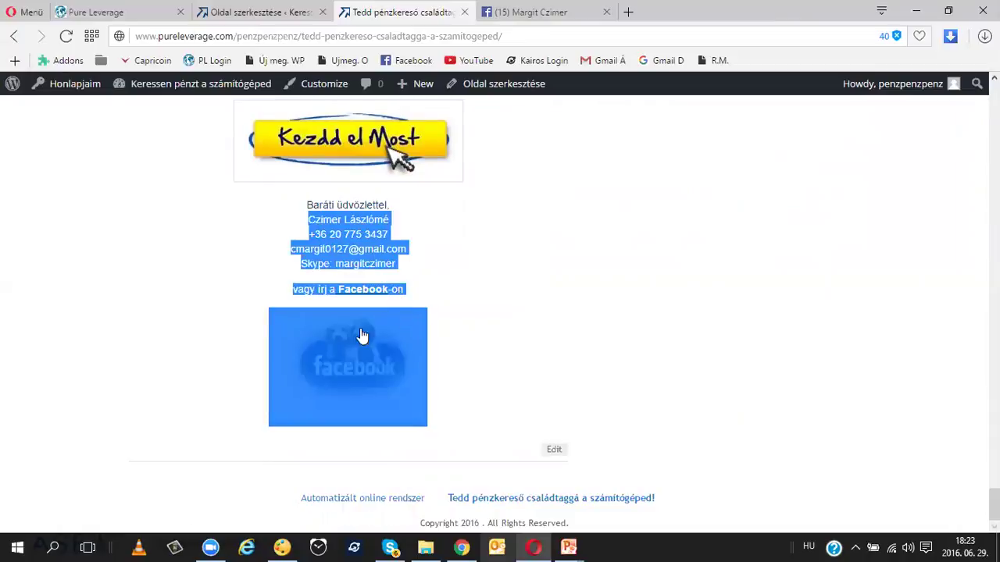
right_click(313, 329)
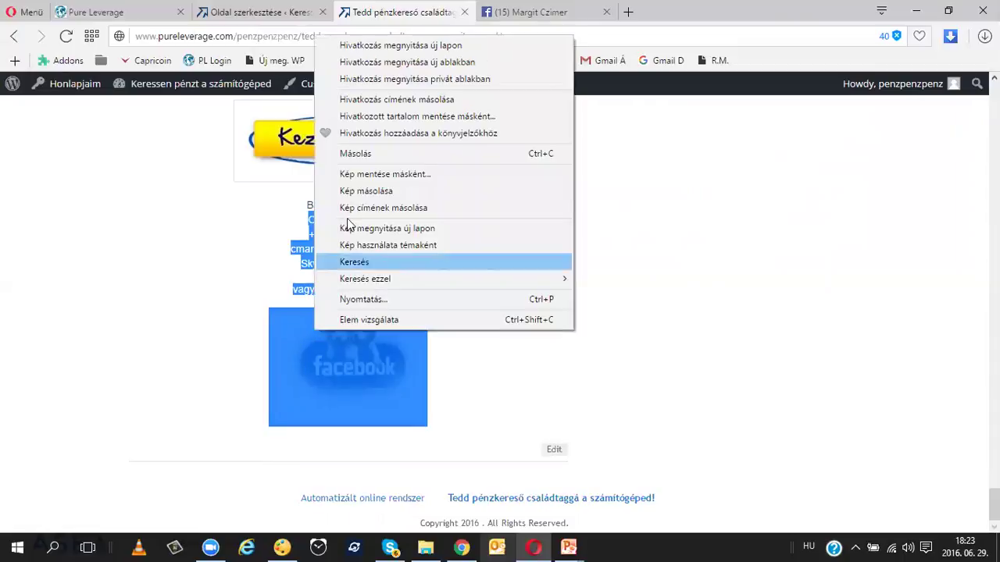
left_click(361, 159)
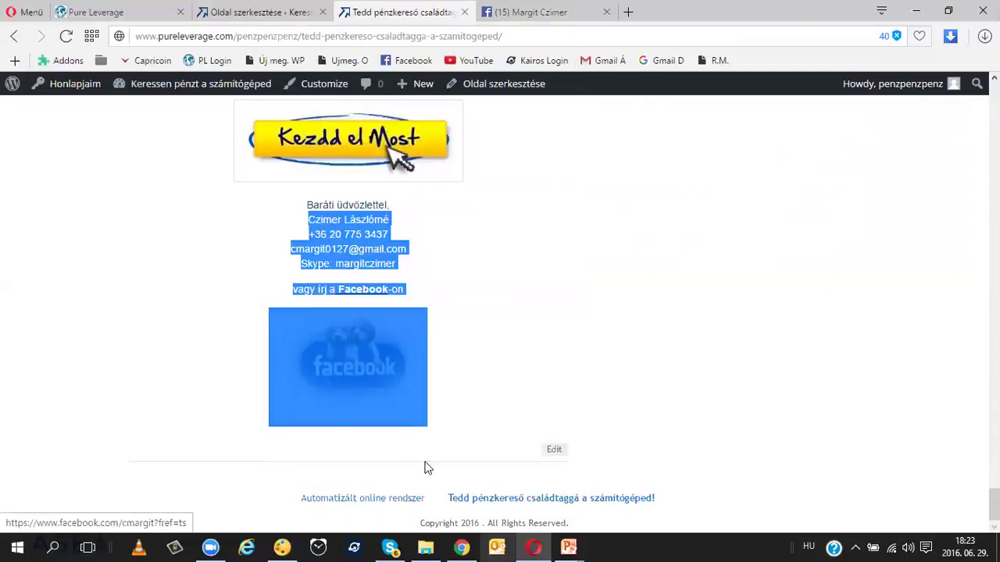
Step: Replace the old contact lines under Baráti üdvözlettel with the copied contact block
left_click(297, 13)
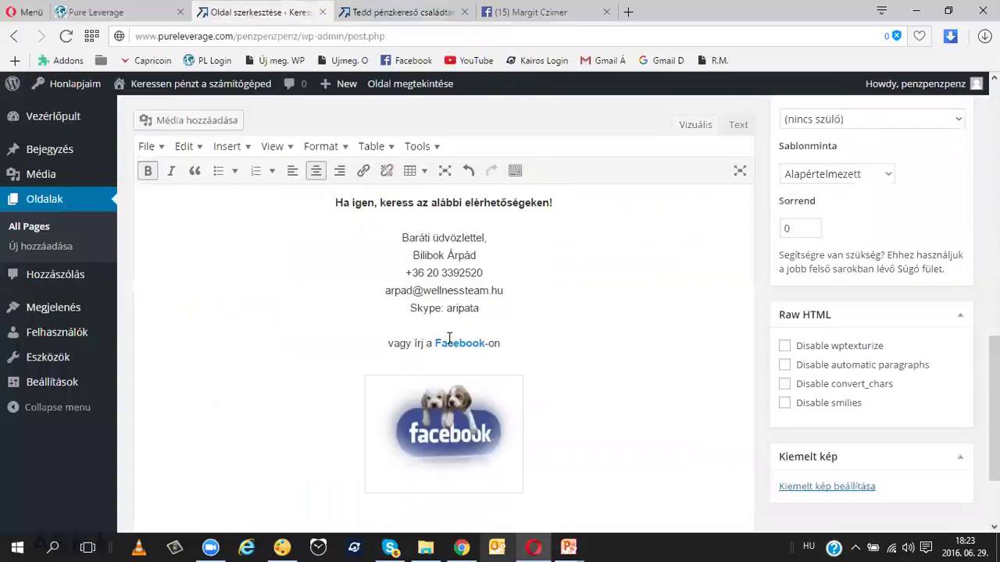
left_click_drag(411, 244, 519, 411)
key("Delete")
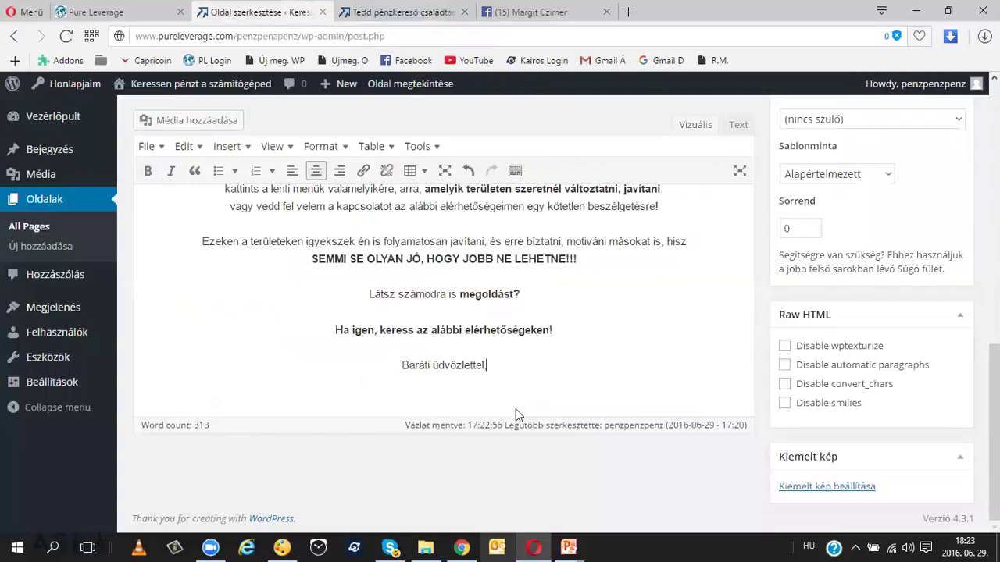
key("Return")
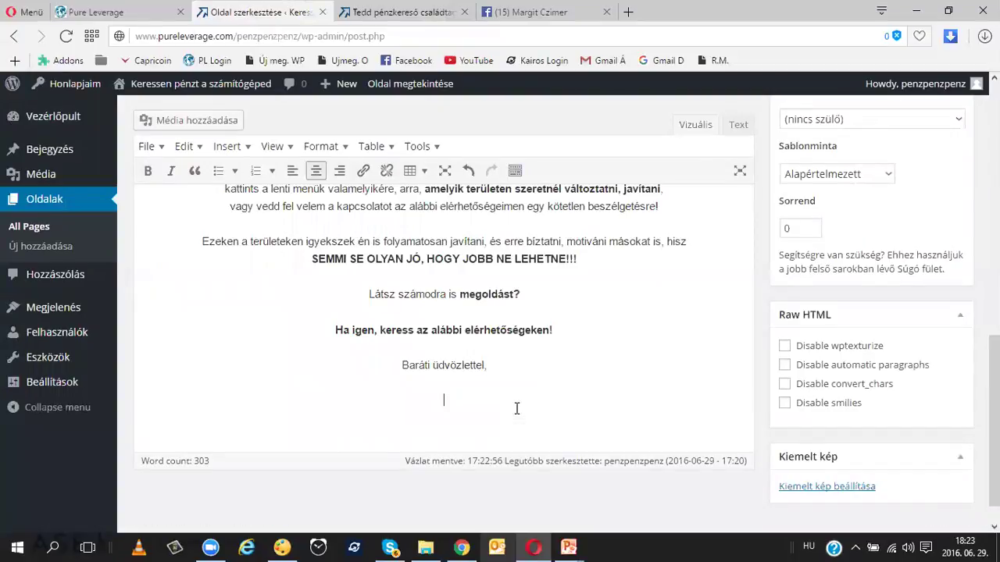
key("ctrl+v")
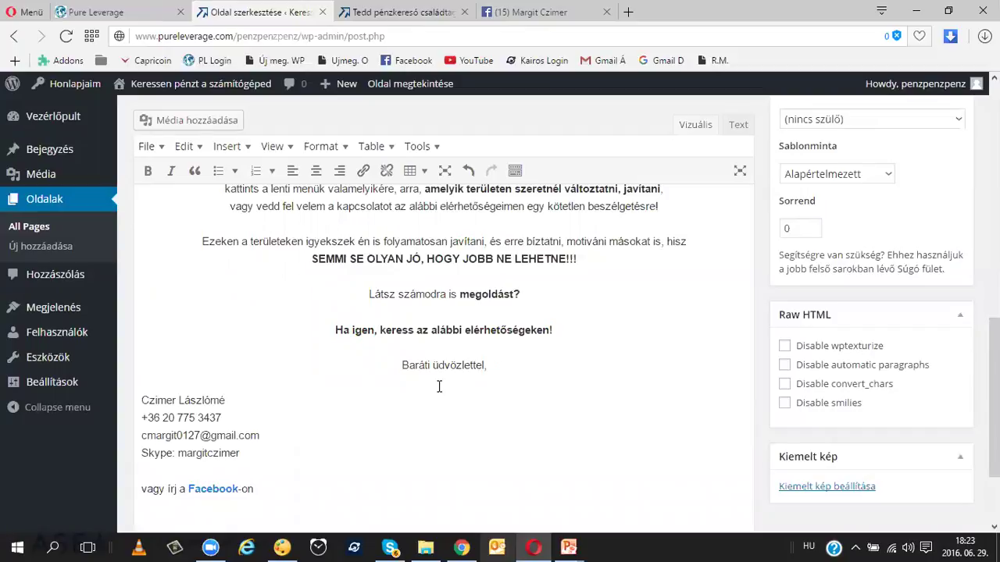
Step: Centre-align the pasted contact block
scroll(312, 397, "down", 3)
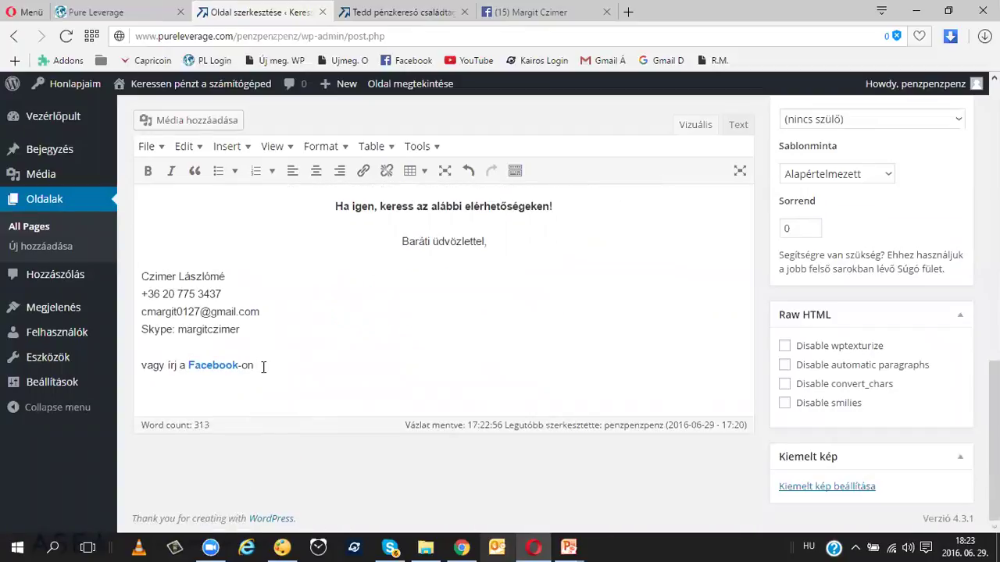
left_click_drag(257, 362, 140, 276)
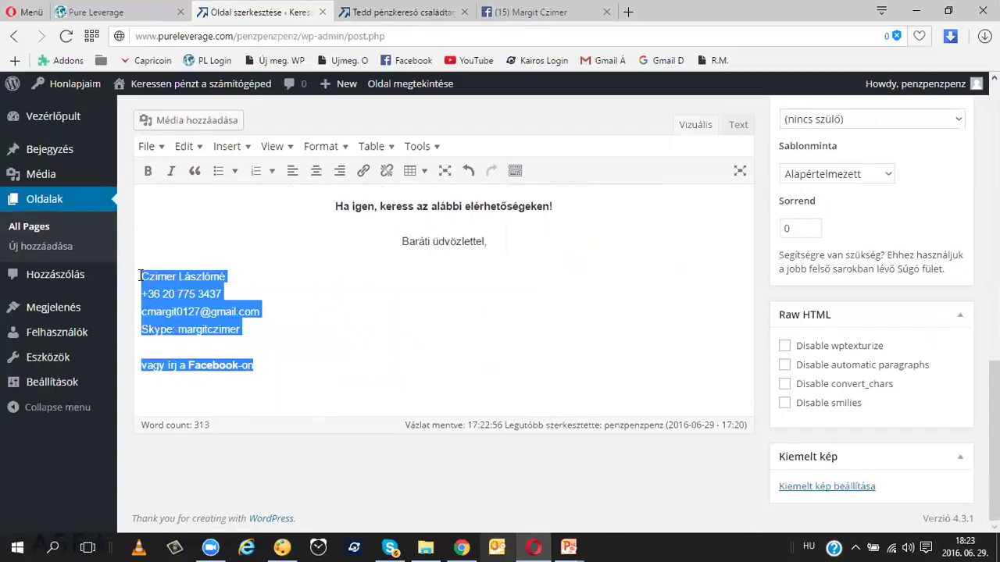
left_click(317, 171)
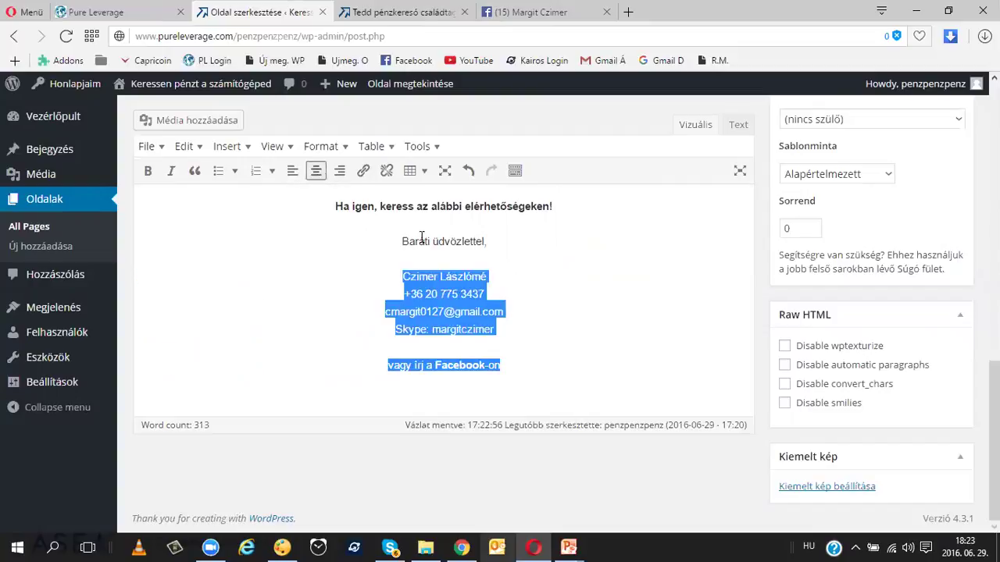
left_click(538, 254)
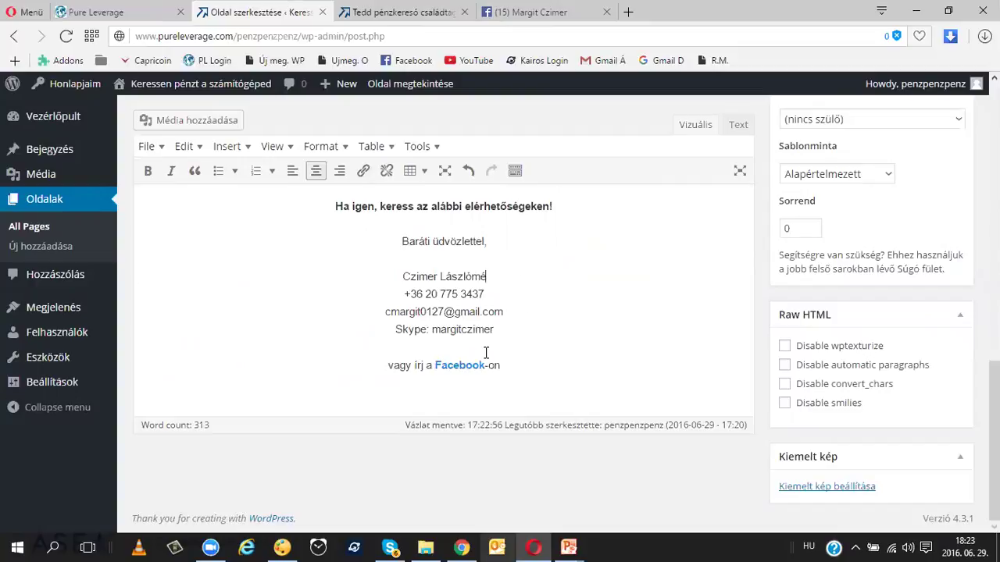
Step: Check the Facebook link's address in the editor and by following it from the live page image
left_click(461, 368)
left_click(458, 367)
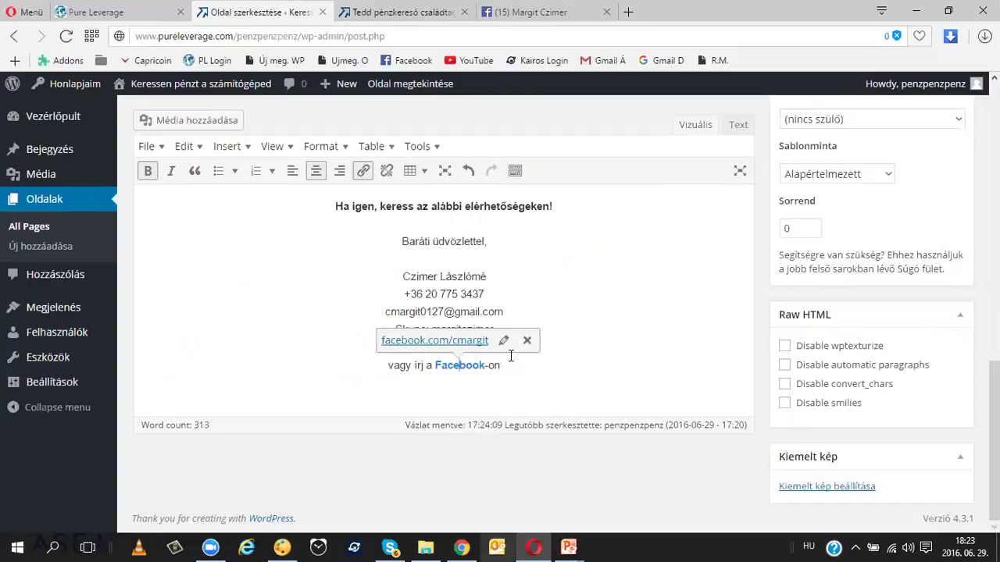
left_click(402, 12)
left_click(466, 358)
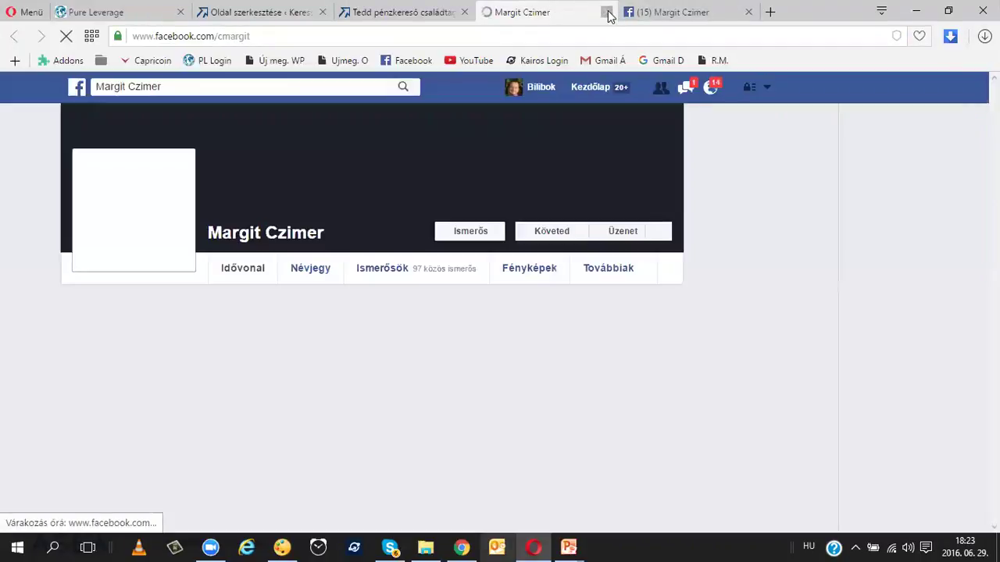
left_click(607, 12)
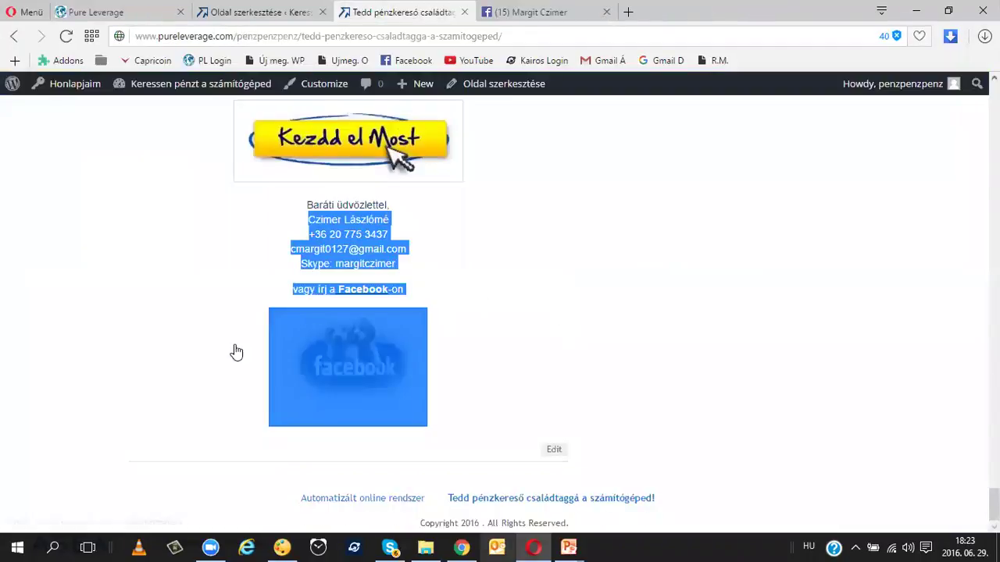
left_click(150, 355)
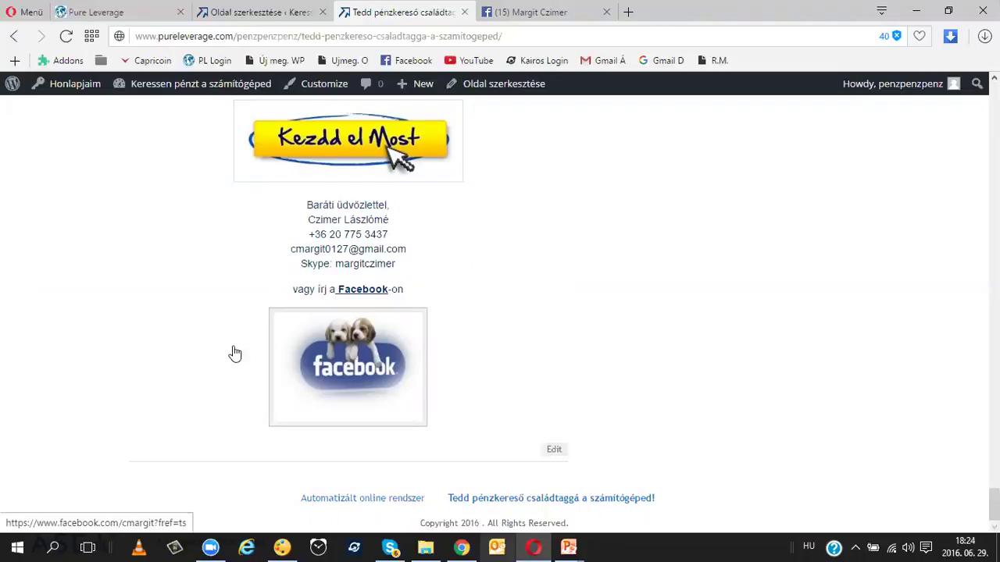
Step: Save the Facebook image as facebook_logo-300x220.jpg in Downloads, then return to the Kezdőlap editor
right_click(338, 358)
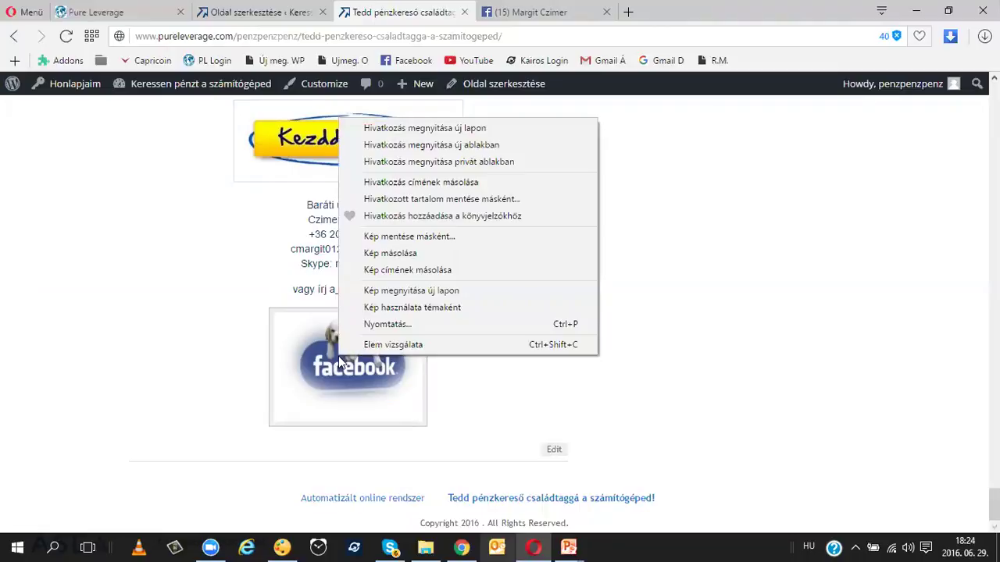
left_click(393, 236)
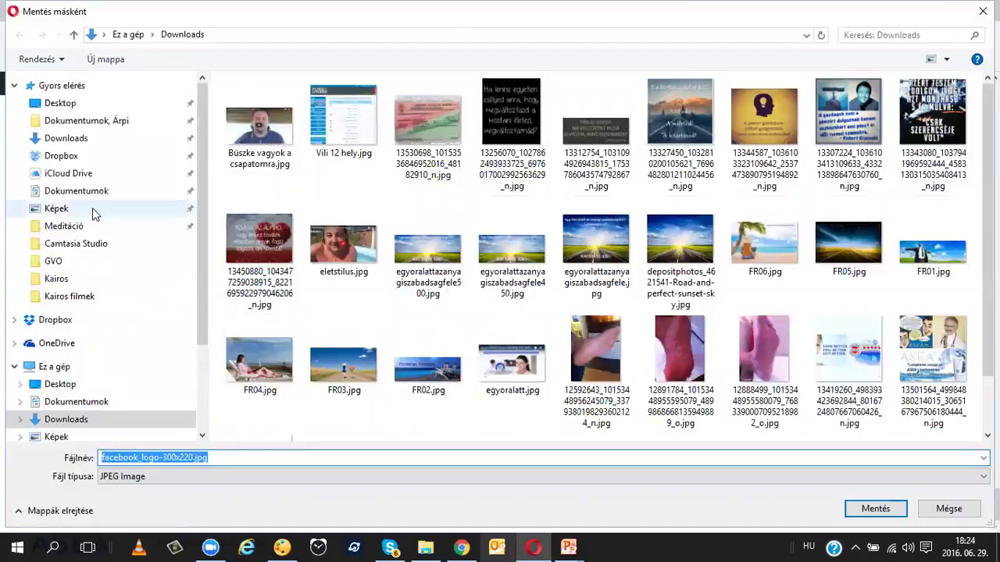
left_click(66, 139)
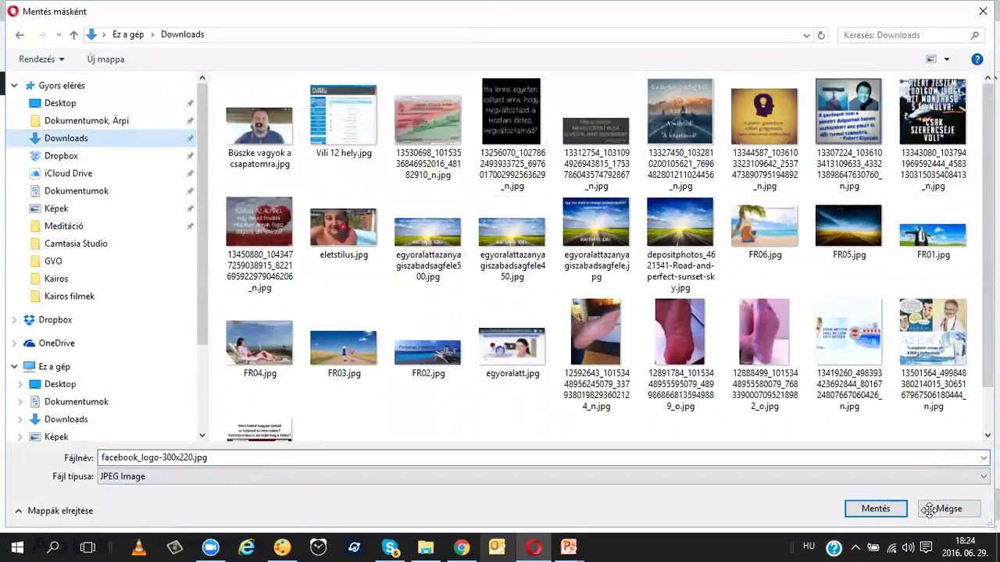
left_click(881, 509)
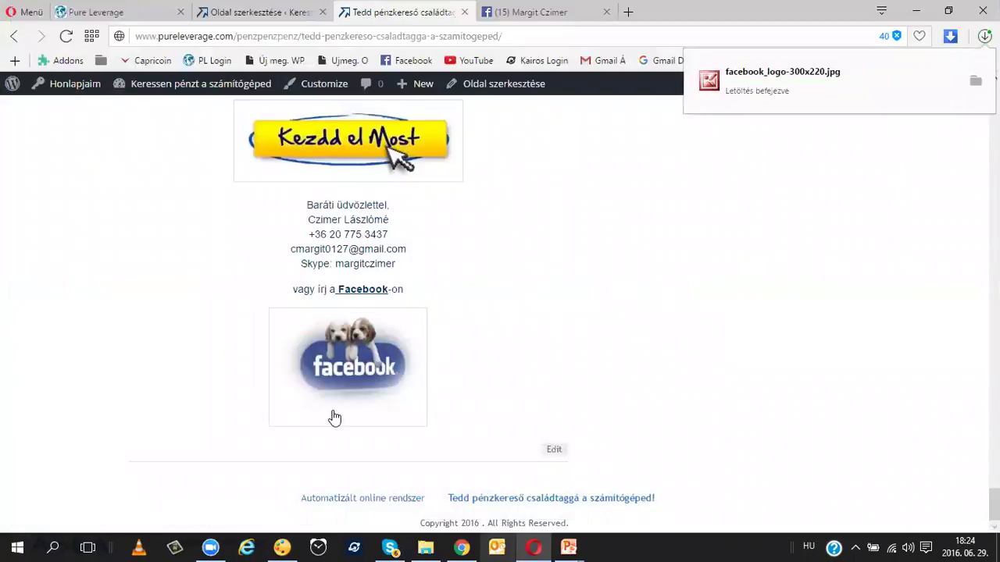
left_click(275, 14)
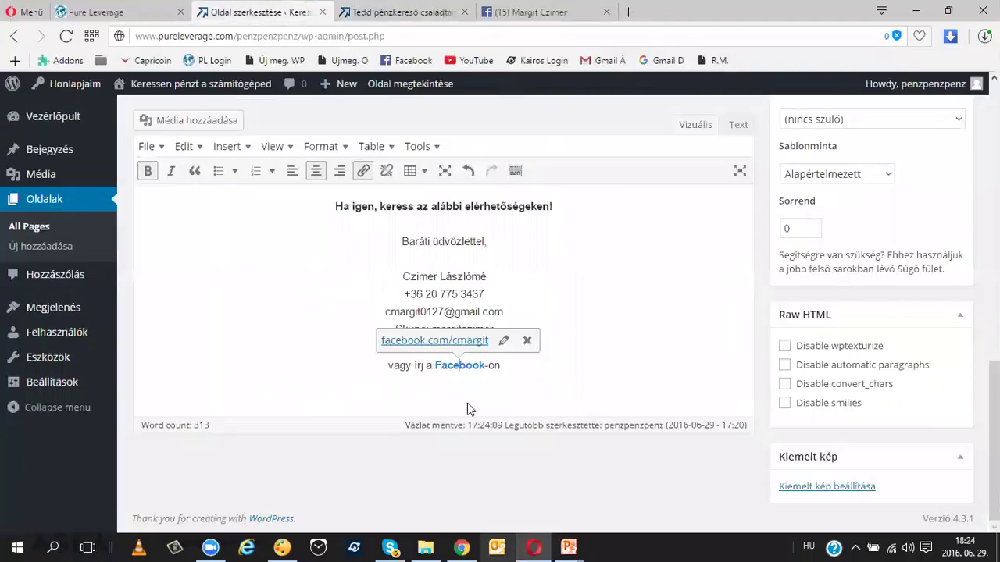
Step: Upload facebook_logo-300x220.jpg, insert it below the Facebook line, and shrink it to about 237x177
left_click(528, 367)
key("Return")
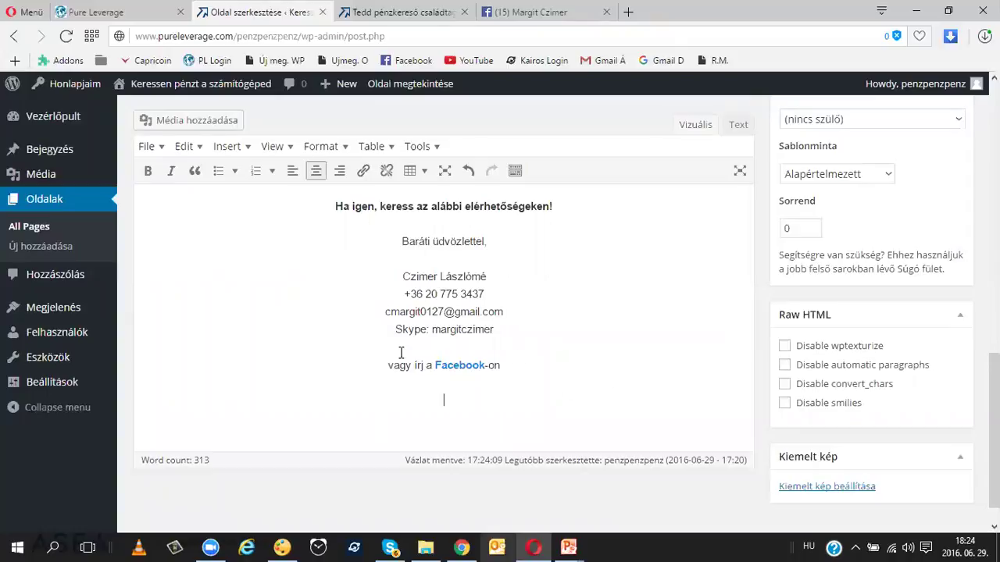
left_click(201, 118)
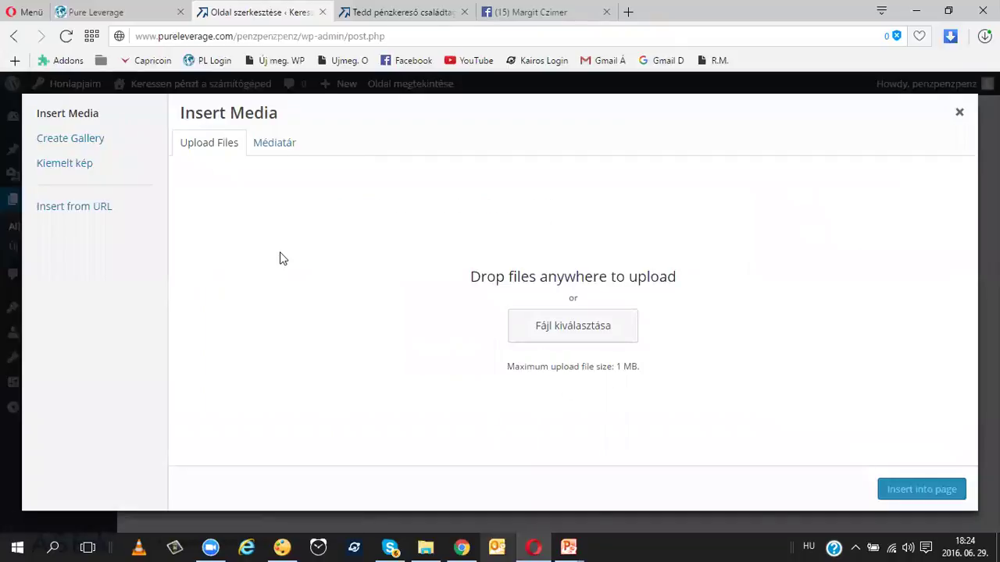
left_click(273, 148)
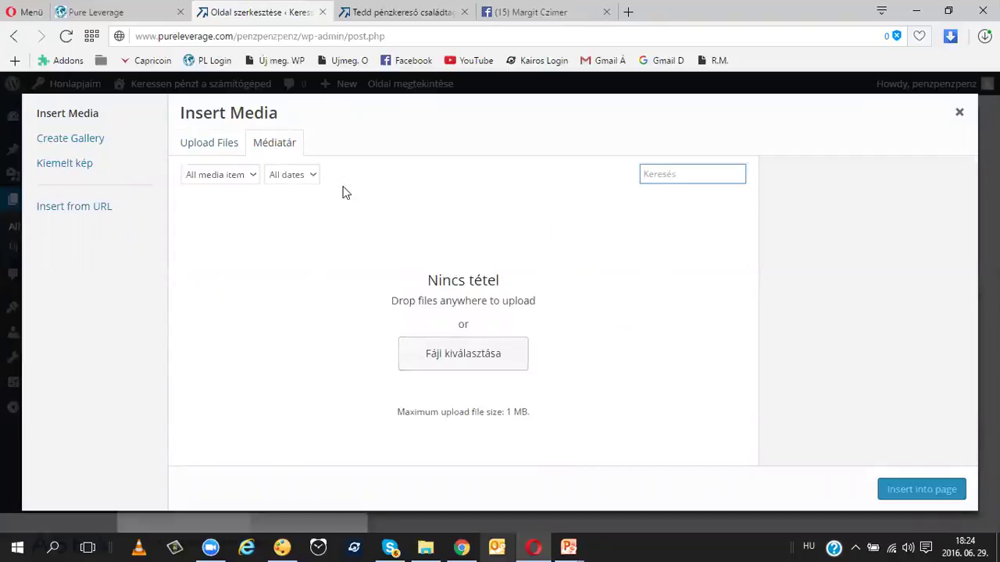
left_click(206, 144)
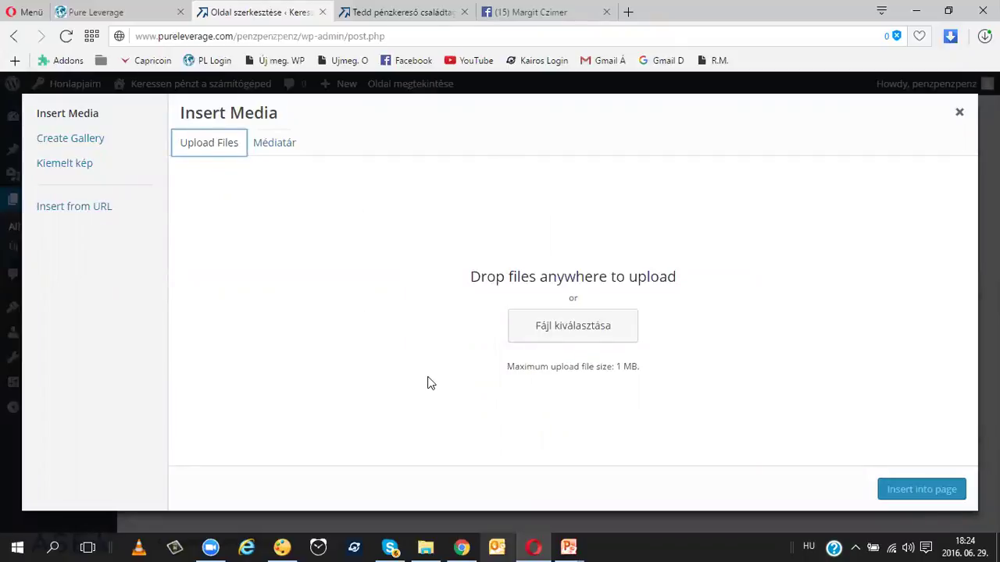
left_click(545, 328)
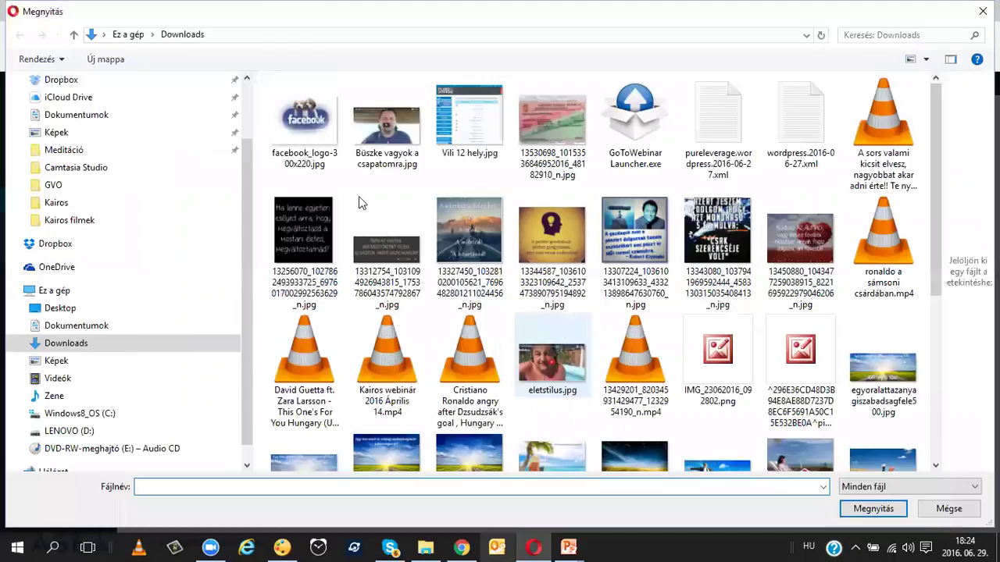
double_click(310, 118)
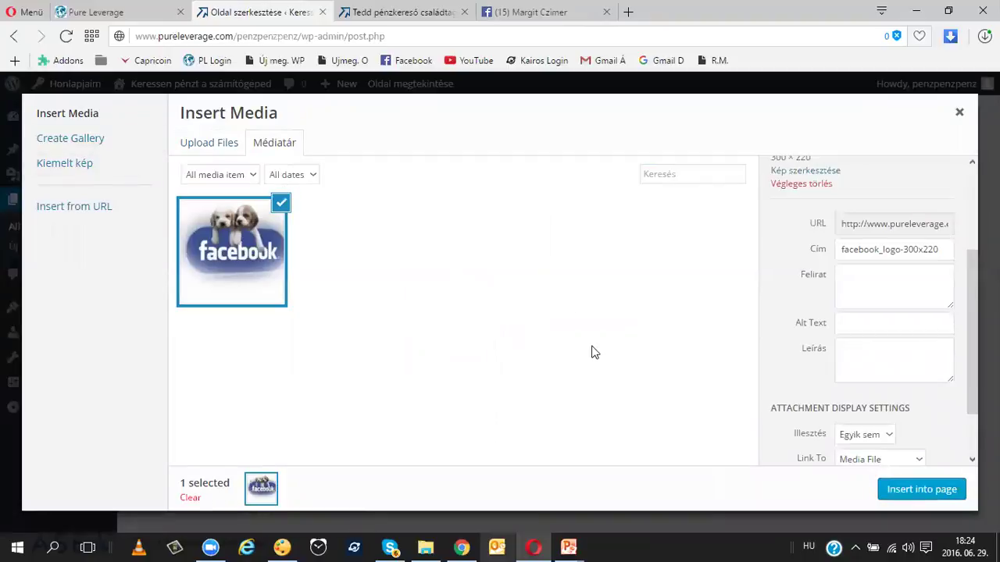
left_click(917, 493)
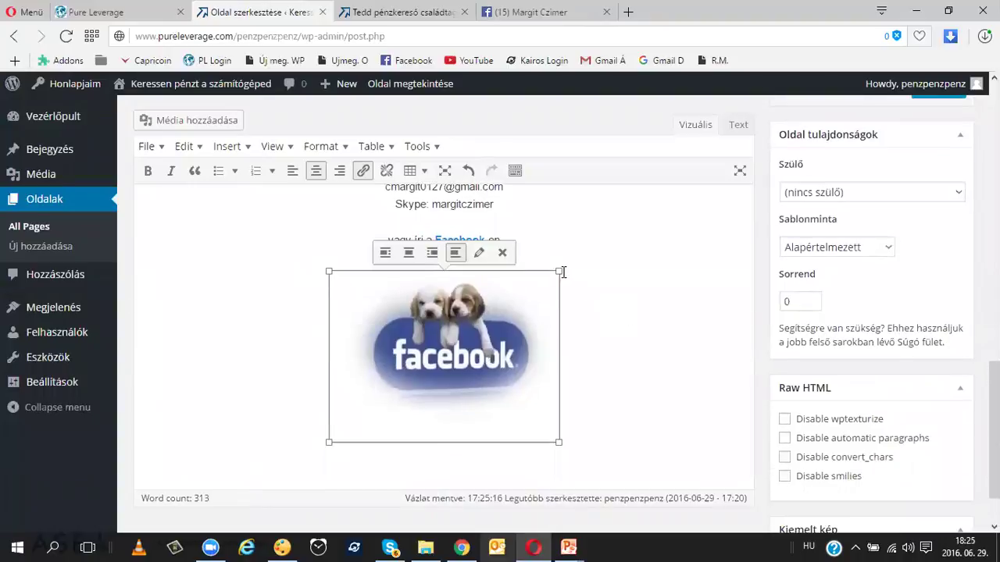
left_click_drag(558, 271, 515, 293)
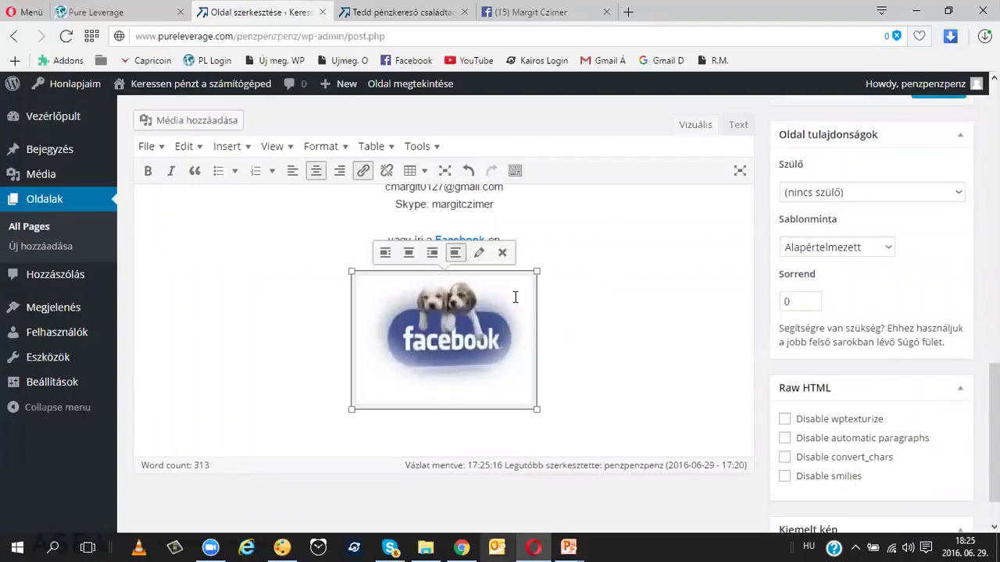
Step: Copy the Facebook profile address from the Facebook text link's settings
left_click(570, 280)
left_click(434, 336)
left_click(492, 243)
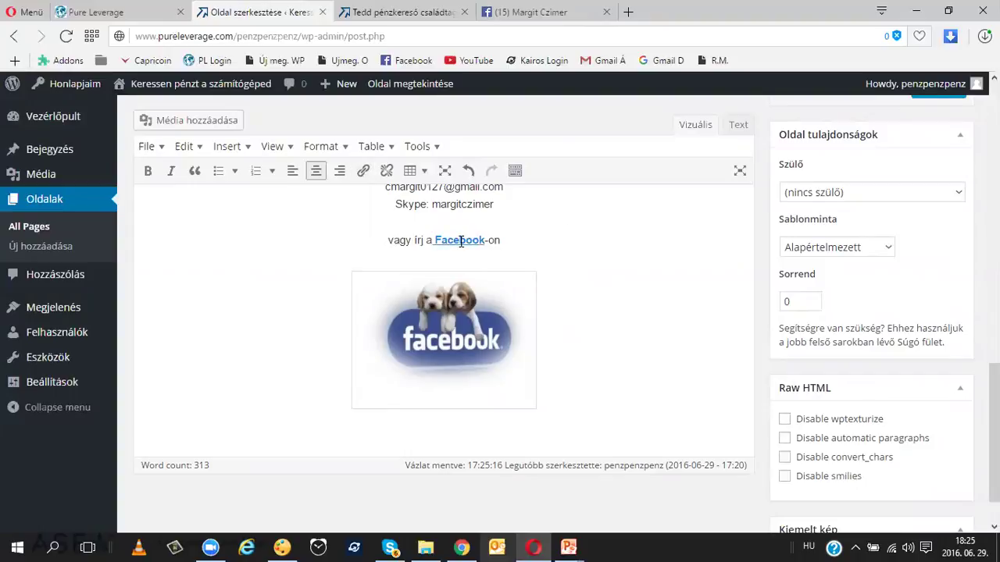
left_click(461, 240)
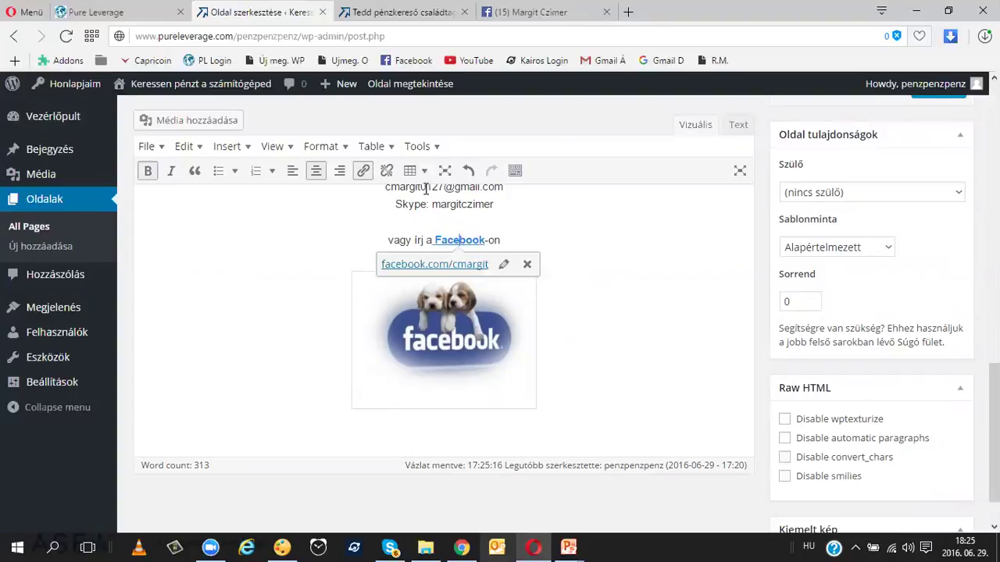
left_click(363, 172)
key("ctrl+c")
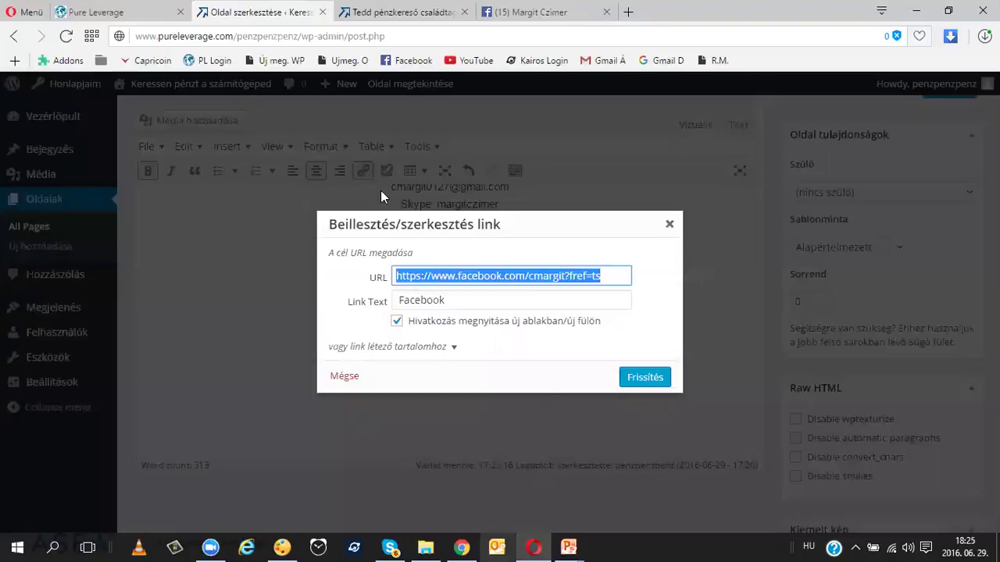
right_click(527, 275)
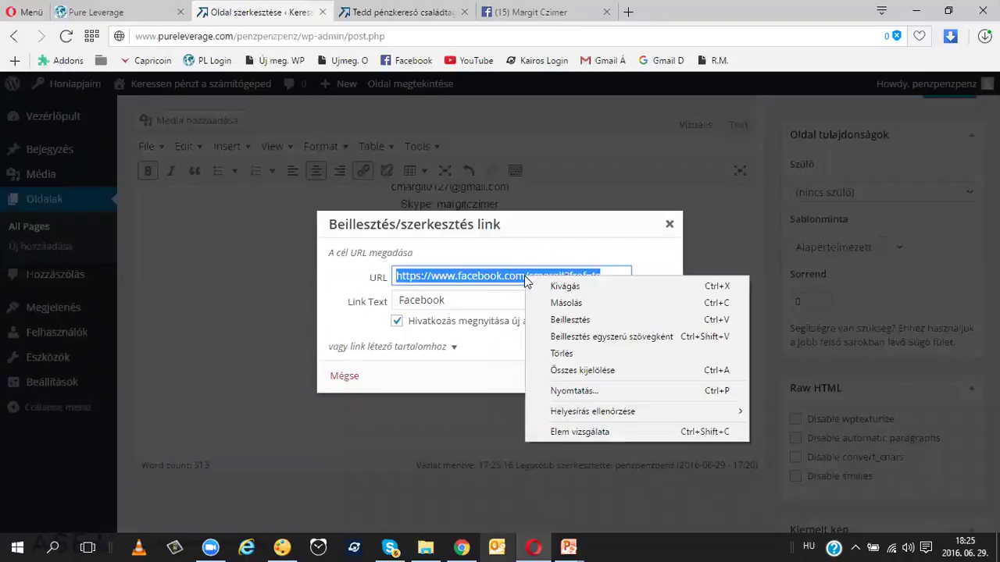
left_click(561, 305)
left_click(669, 224)
Step: Link the Facebook image to that same Facebook profile address
left_click(473, 336)
left_click(365, 172)
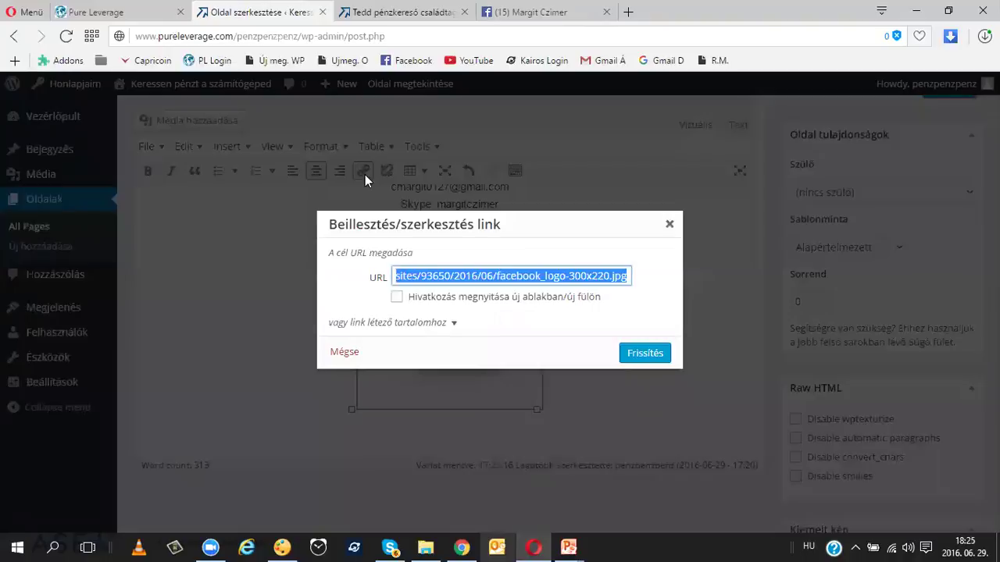
right_click(503, 274)
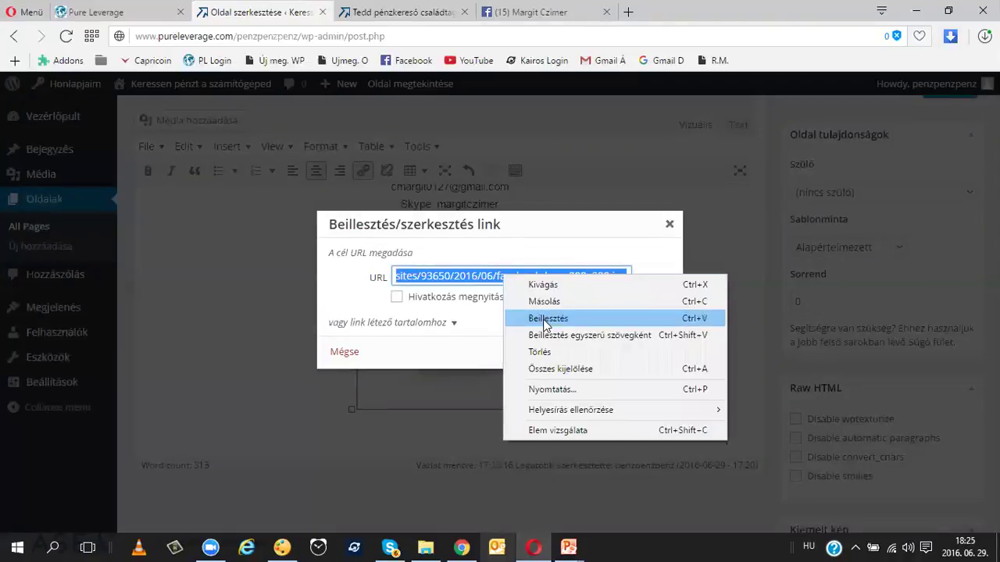
left_click(547, 319)
left_click(643, 353)
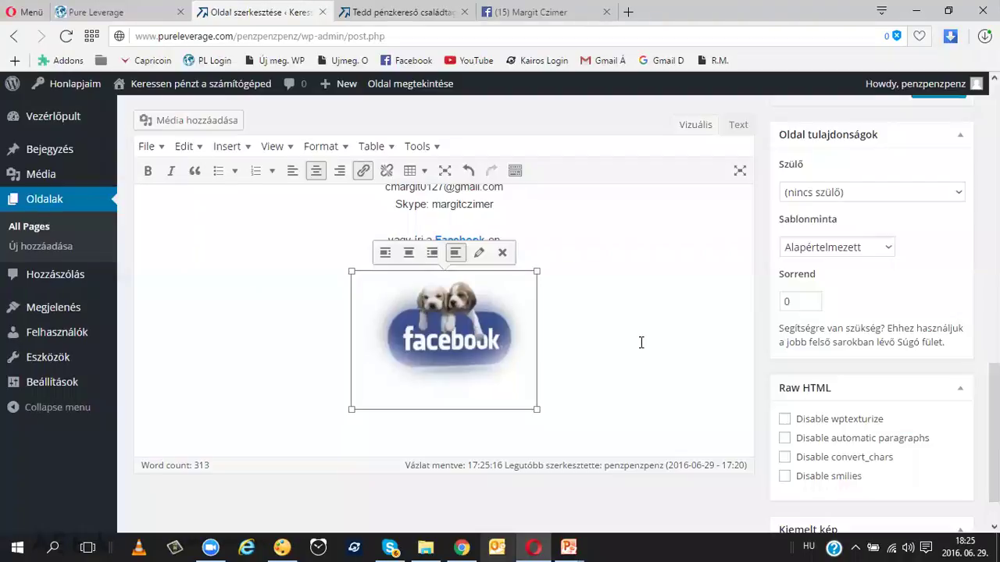
scroll(641, 342, "up", 5)
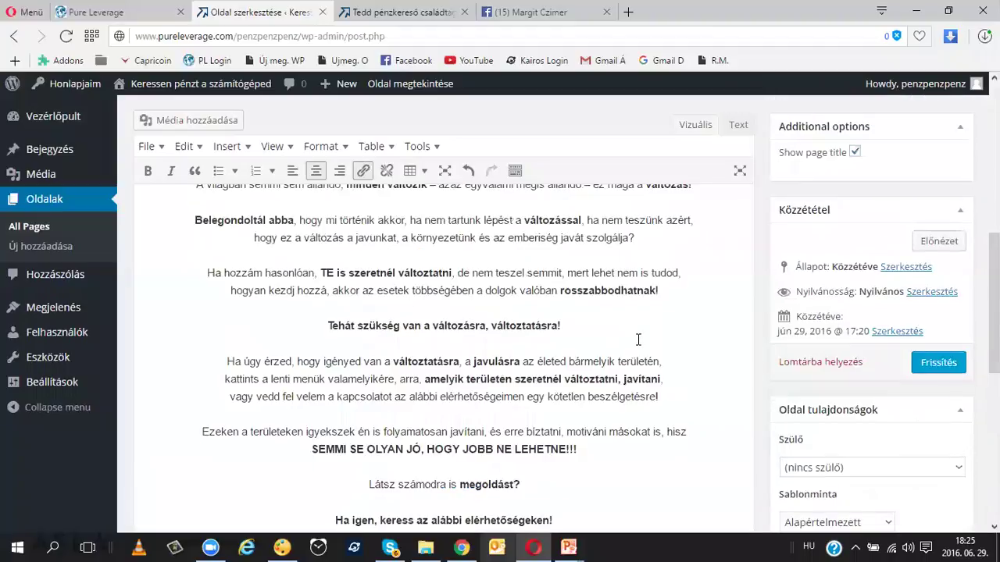
Step: Update the Kezdőlap page with Frissítés to save the linked Facebook image
scroll(638, 340, "up", 5)
scroll(639, 340, "up", 3)
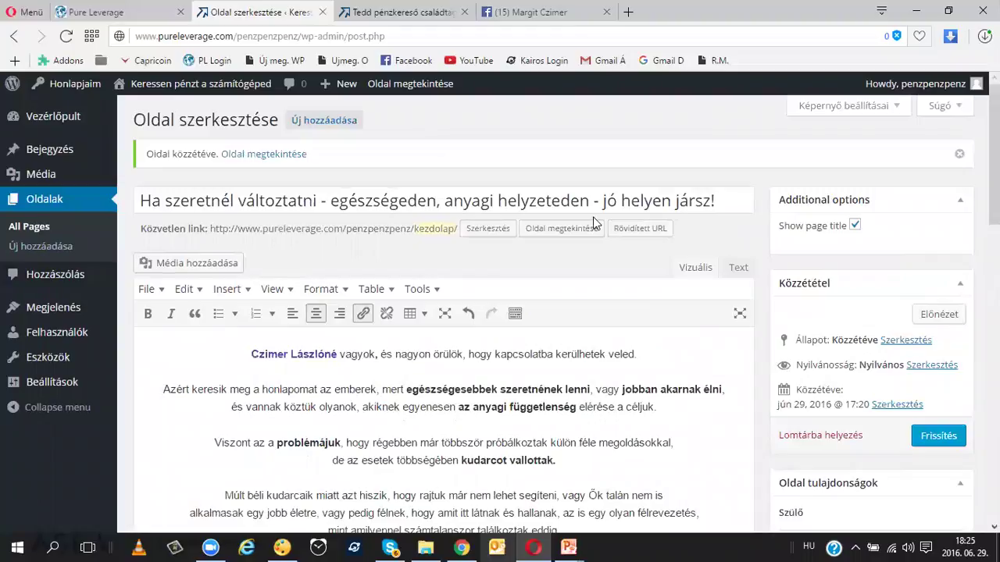
scroll(536, 282, "down", 3)
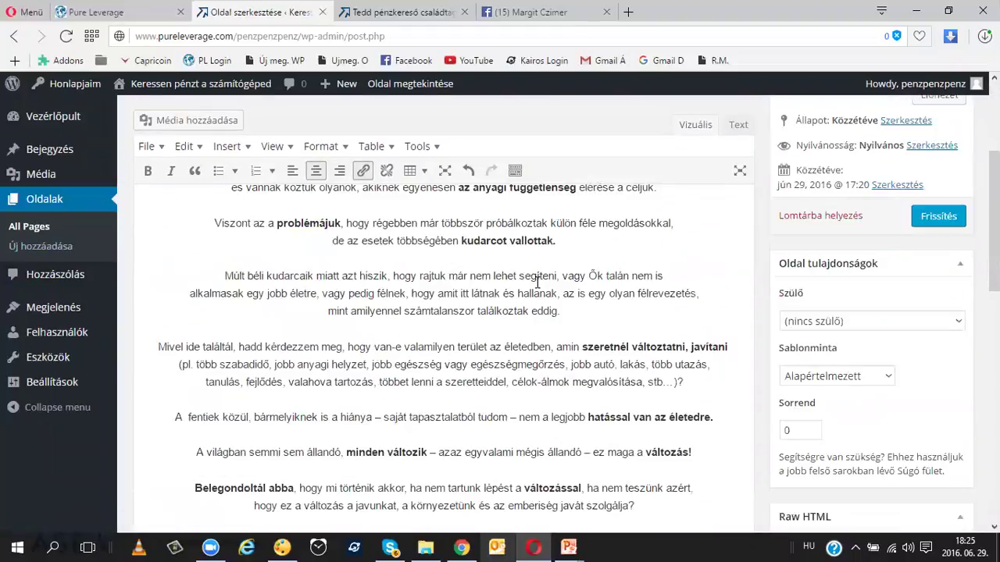
left_click(939, 218)
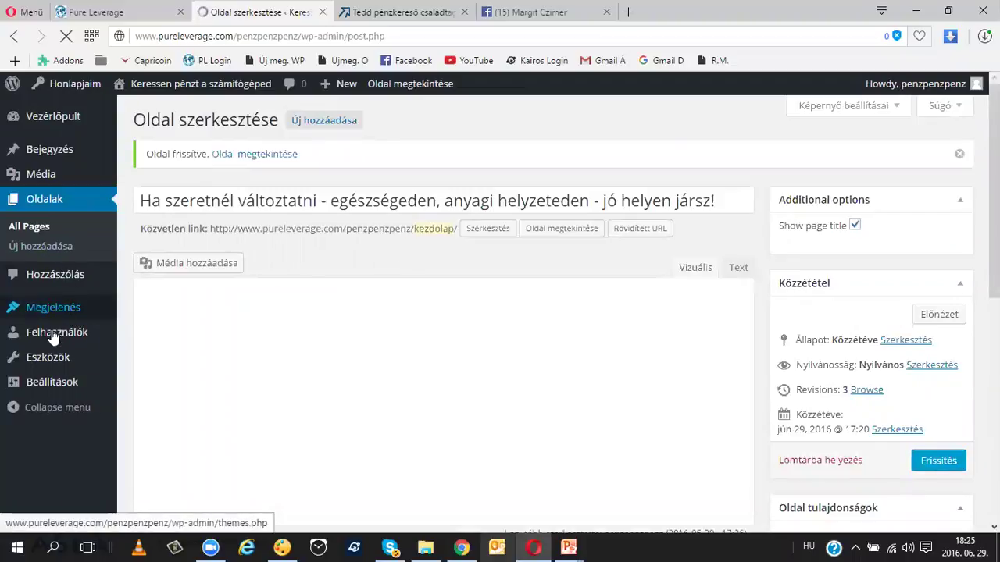
mouse_move(52, 310)
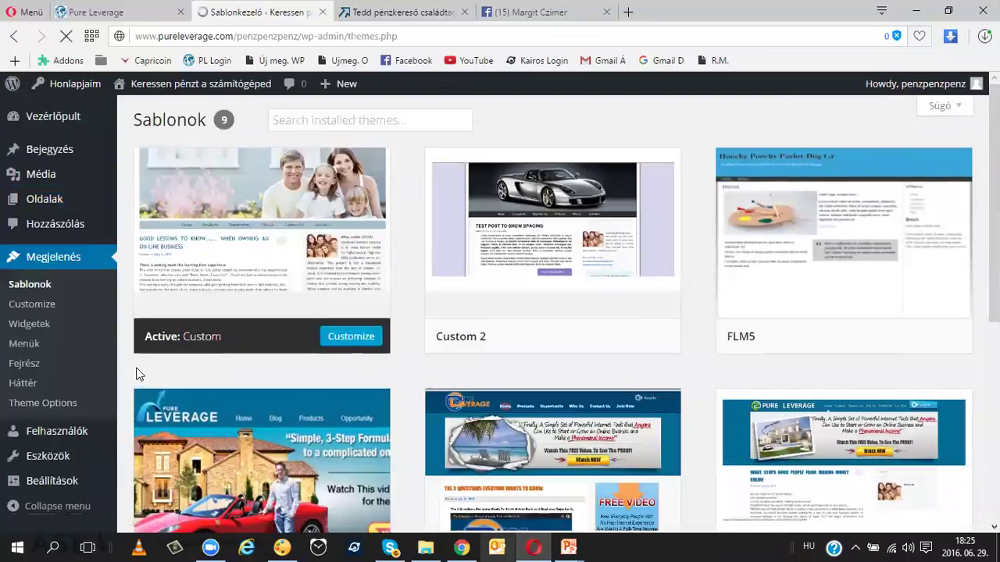
Step: Add the Rólam and 'Ha szeretnél változtatni…' pages to the navigation menu in Menük
left_click(31, 345)
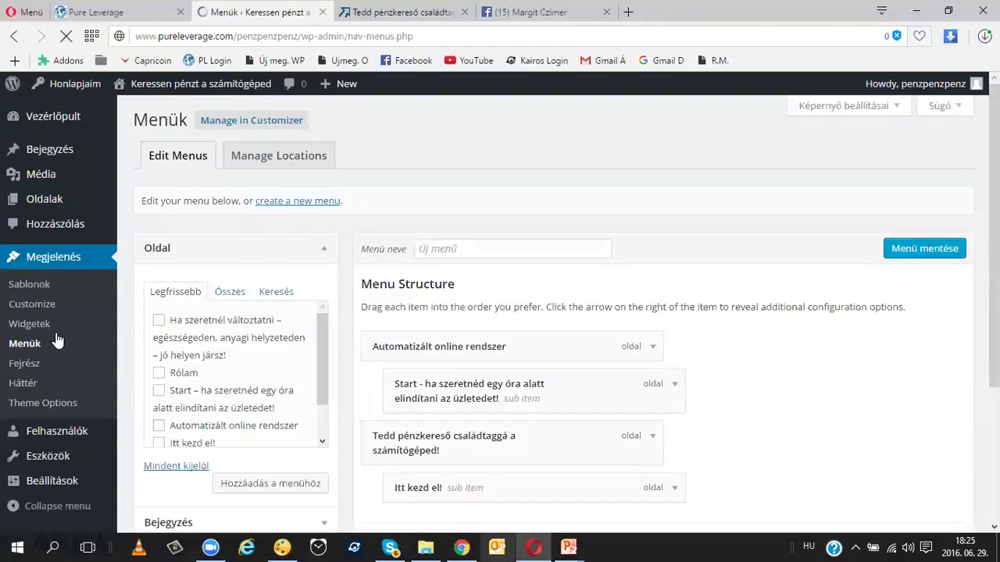
scroll(484, 278, "down", 1)
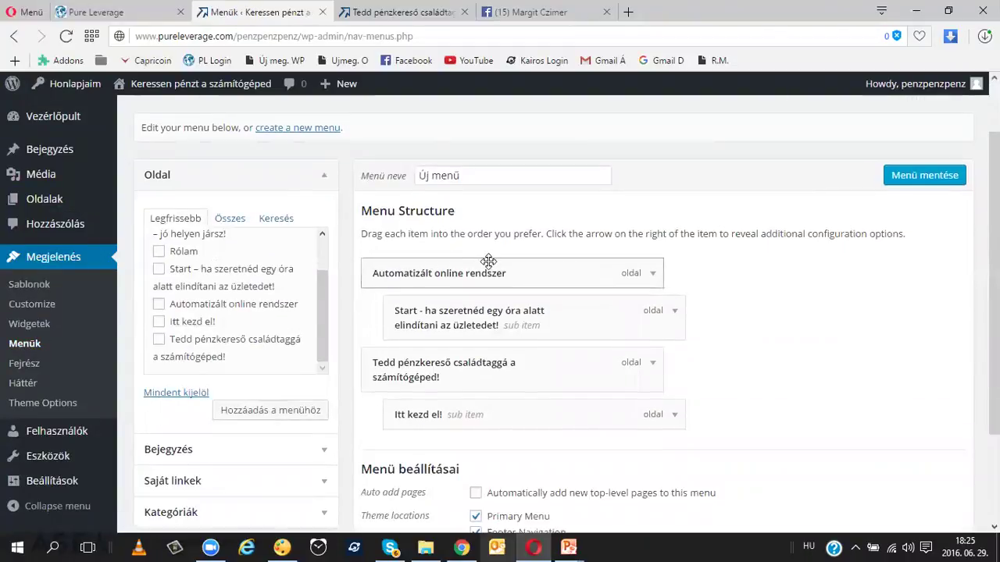
scroll(562, 262, "down", 1)
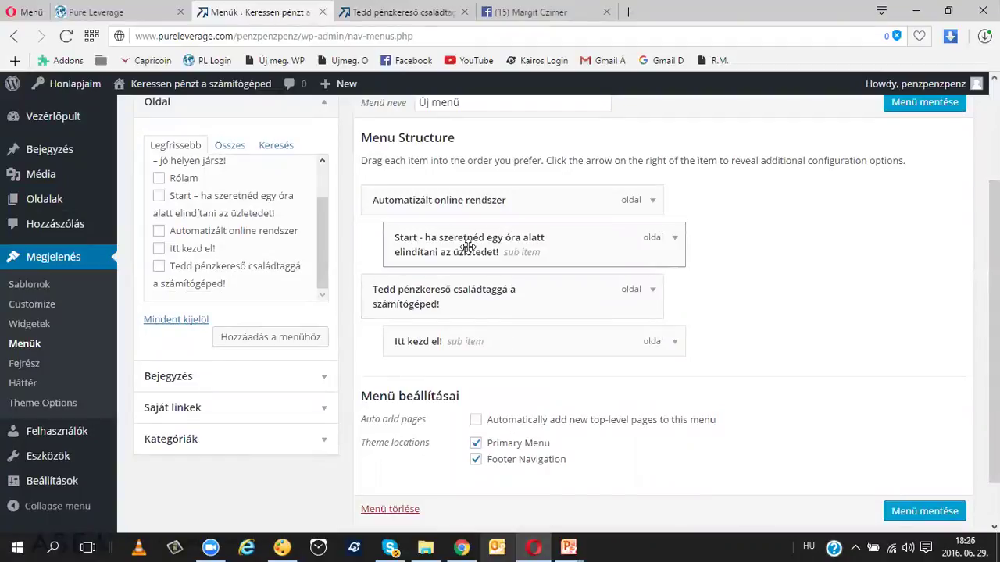
left_click(159, 179)
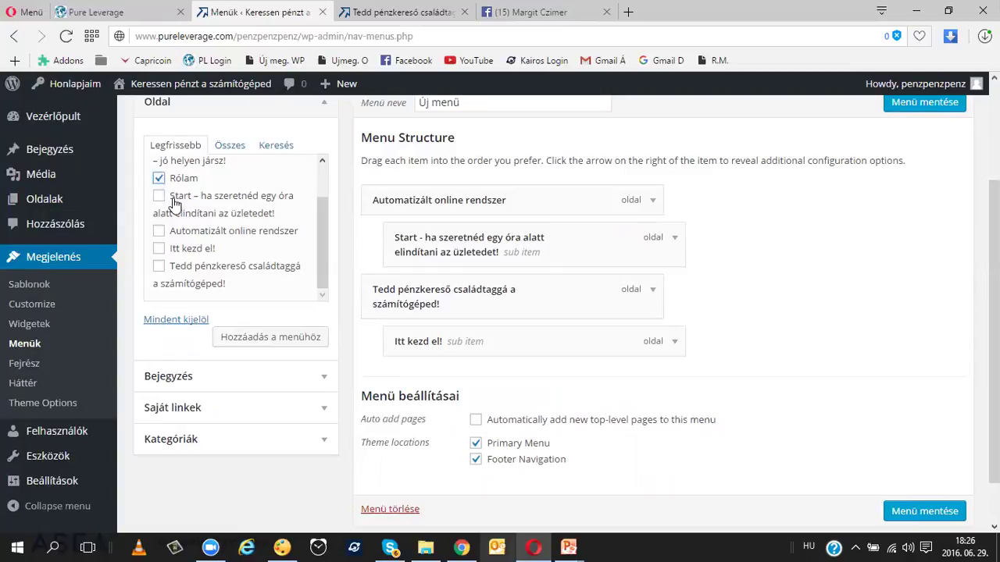
scroll(174, 203, "down", 1)
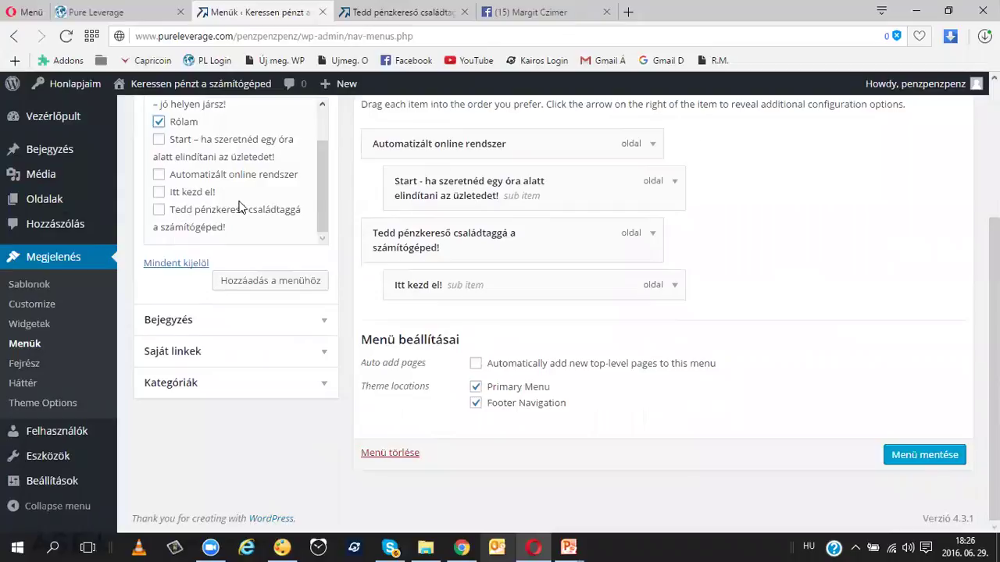
scroll(240, 206, "up", 1)
scroll(164, 179, "up", 1)
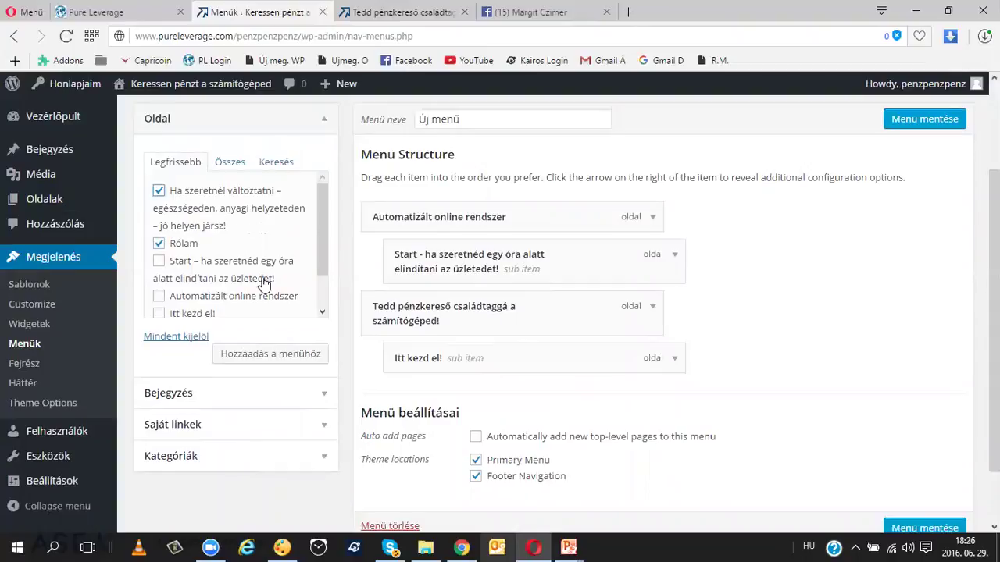
left_click(271, 356)
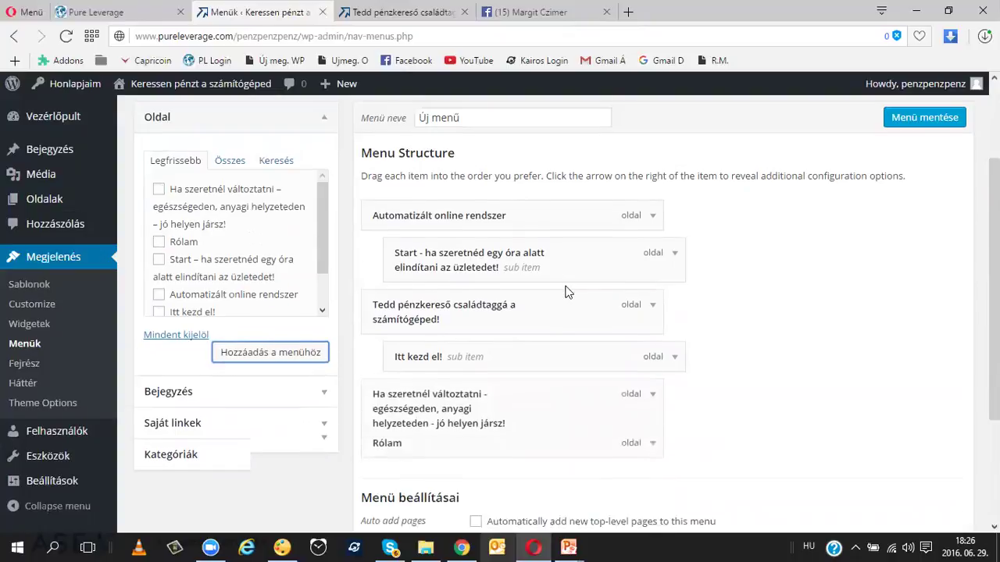
scroll(565, 285, "down", 1)
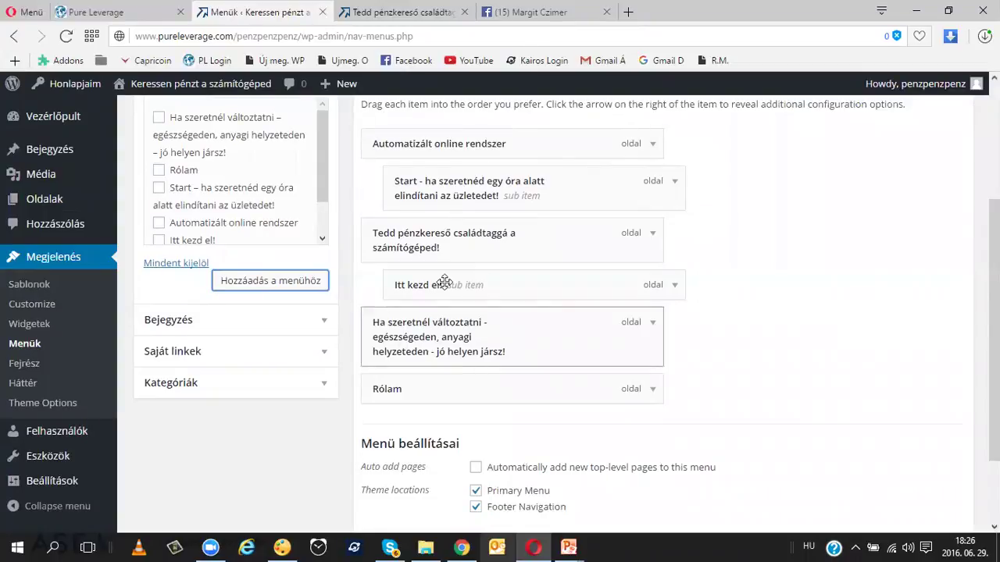
Step: Check how the menu looks on the live site
left_click(402, 12)
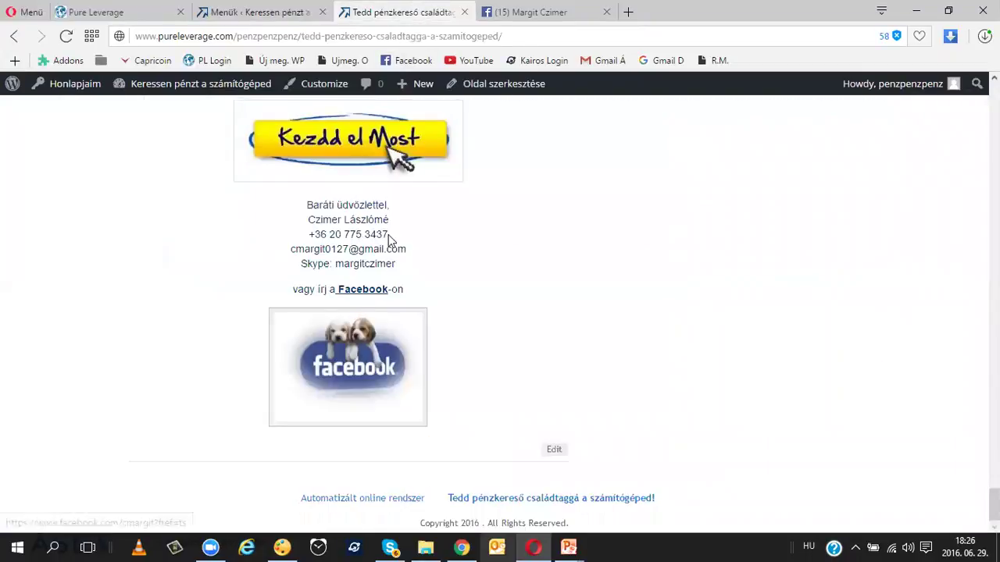
scroll(412, 260, "up", 15)
scroll(412, 260, "up", 15)
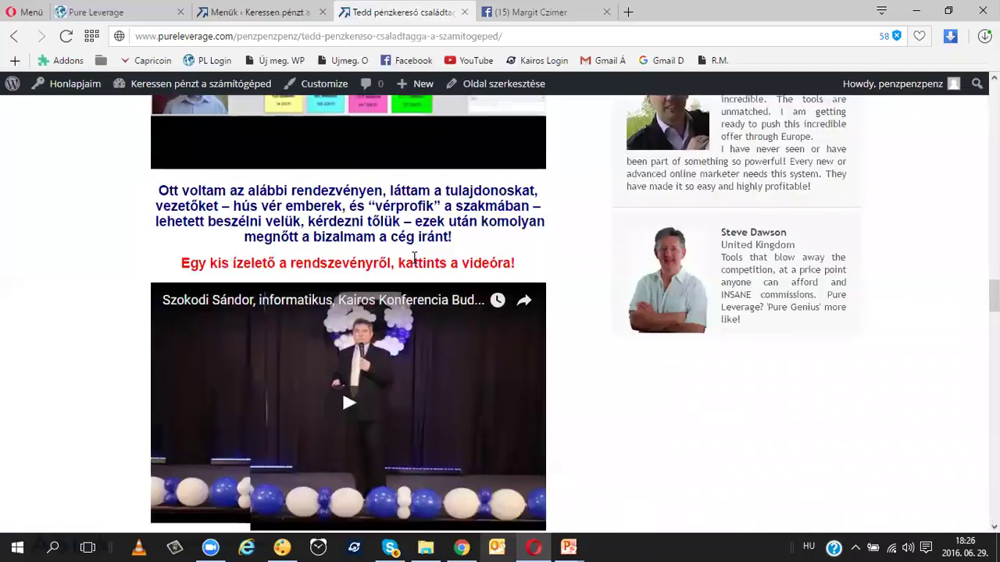
scroll(421, 258, "up", 5)
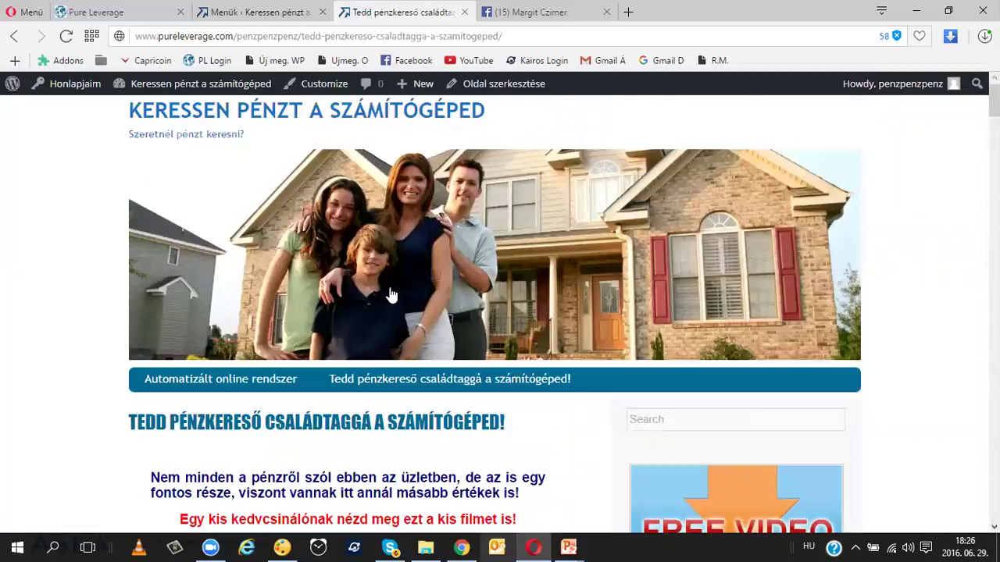
left_click(258, 12)
Step: Rename the long-titled menu item's navigation label to Kezdőlap
left_click(652, 323)
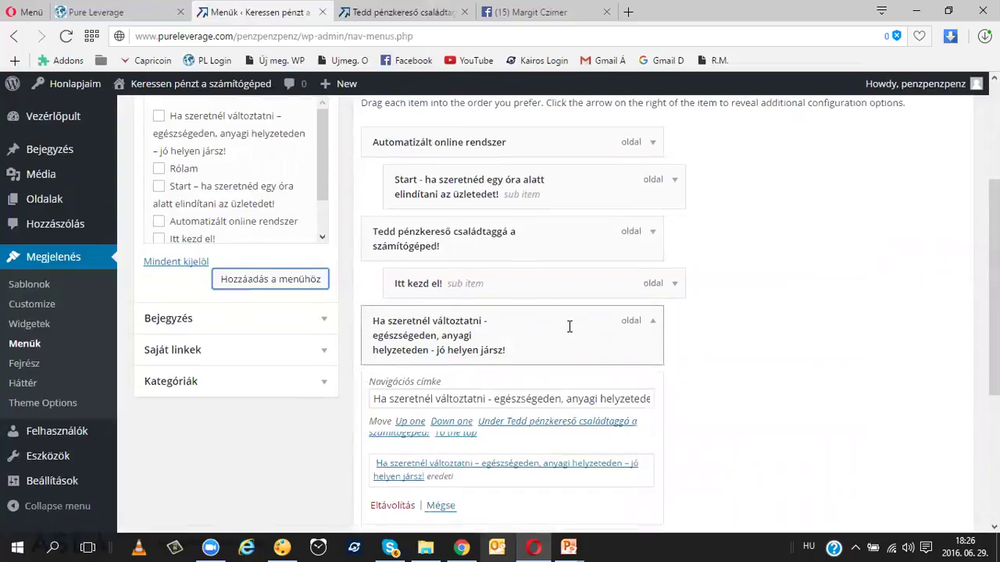
scroll(569, 325, "down", 1)
triple_click(564, 326)
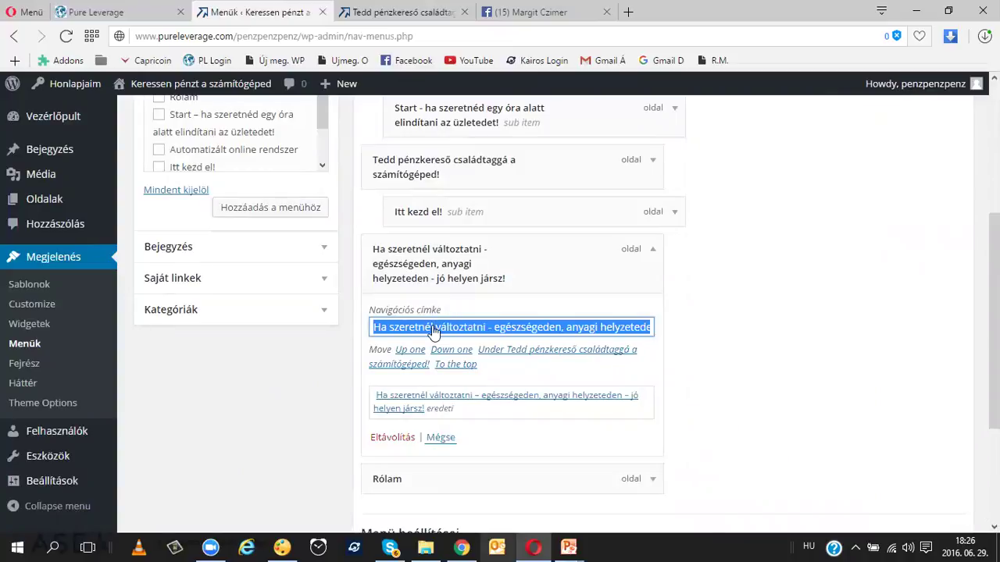
key("BackSpace")
type("Kezdőlap")
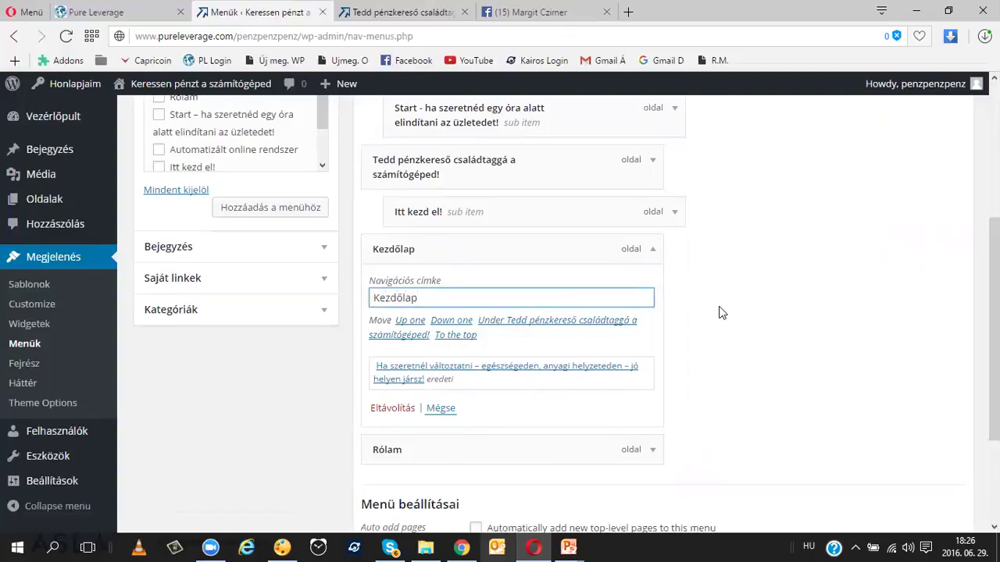
left_click(720, 314)
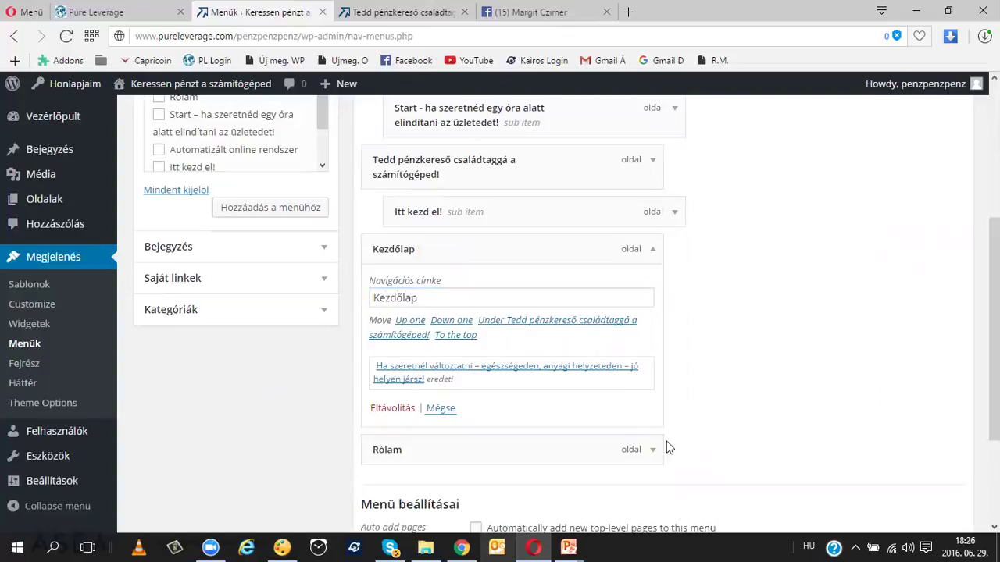
left_click(654, 250)
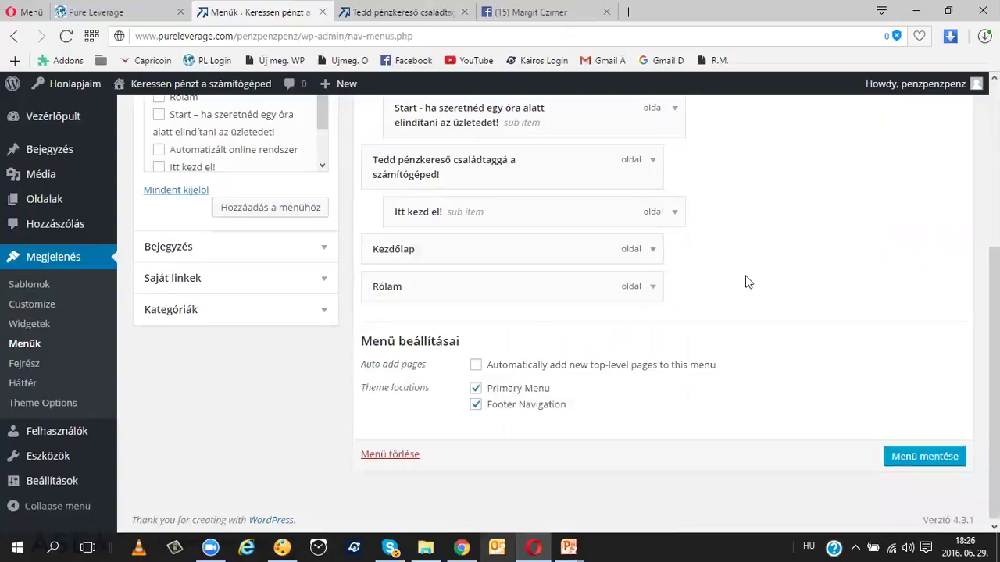
Step: Drag Kezdőlap to the top of the menu structure and save the menu
scroll(560, 299, "up", 1)
left_click_drag(512, 325, 544, 155)
scroll(753, 213, "up", 2)
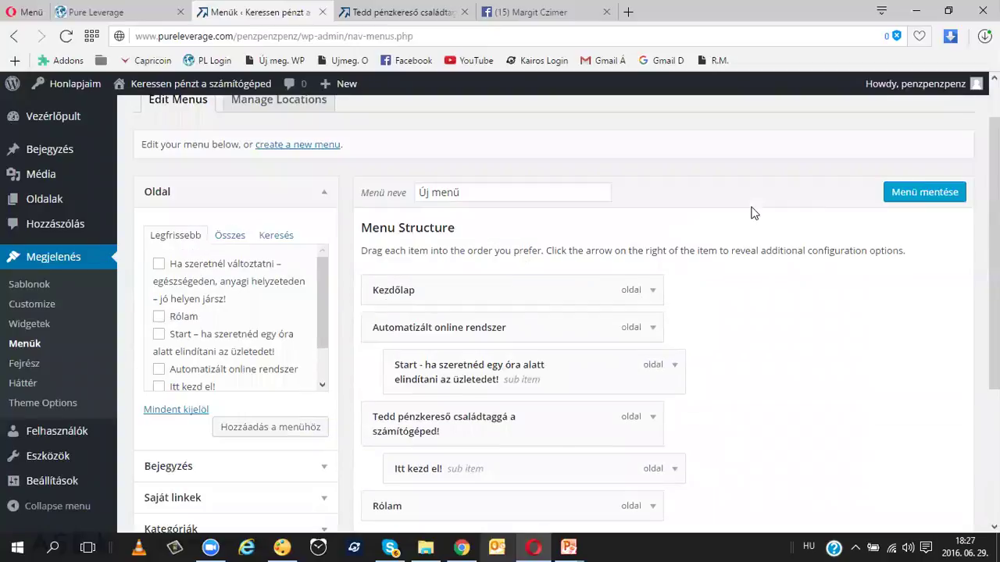
left_click(924, 193)
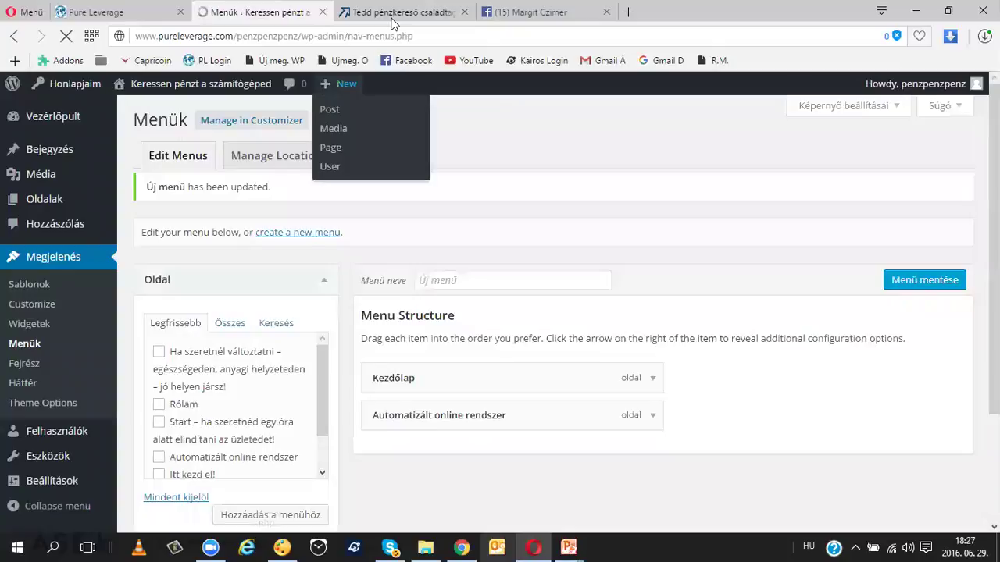
left_click(394, 14)
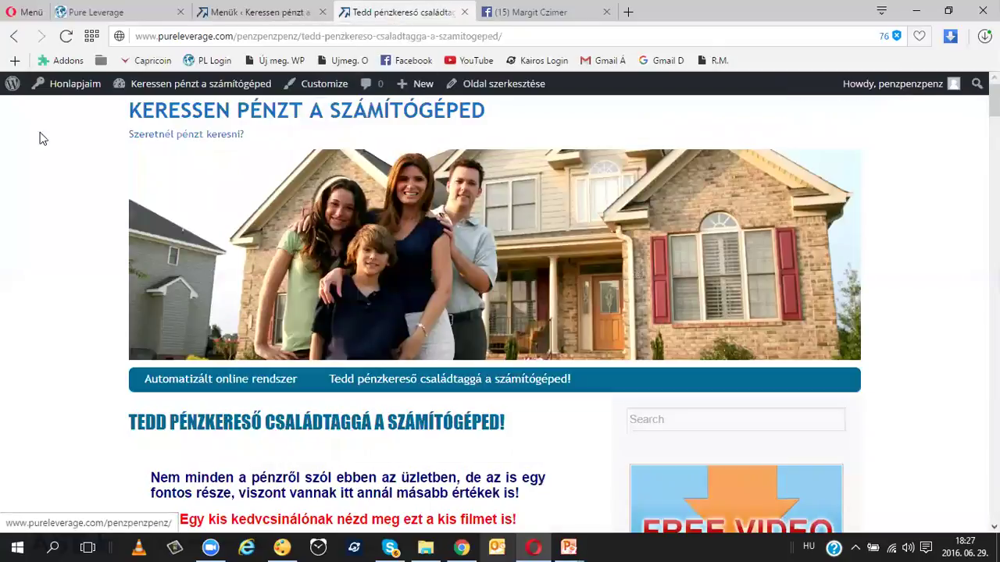
Step: Reload the live site and scroll through it to see the updated navigation menu
left_click(66, 36)
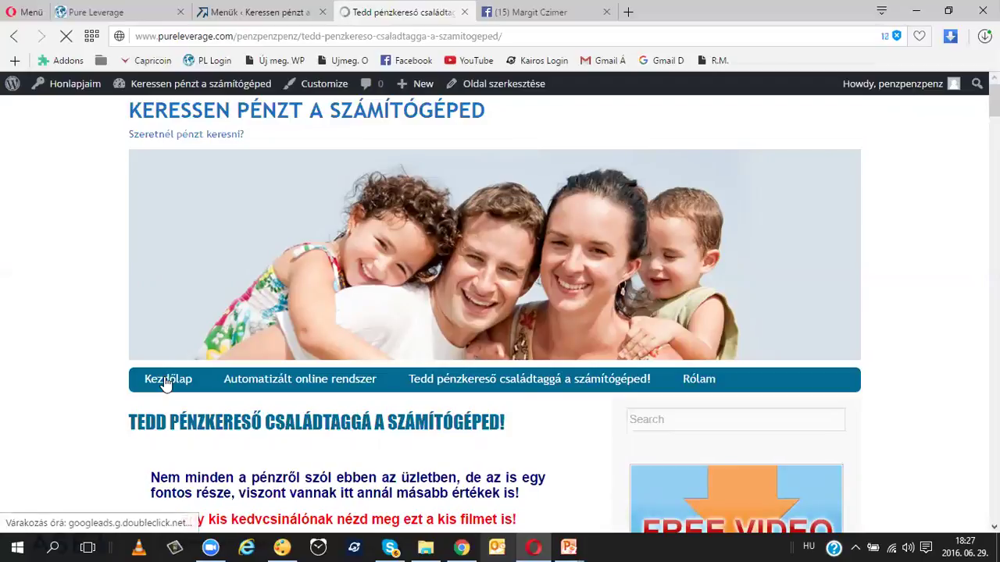
scroll(166, 383, "down", 1)
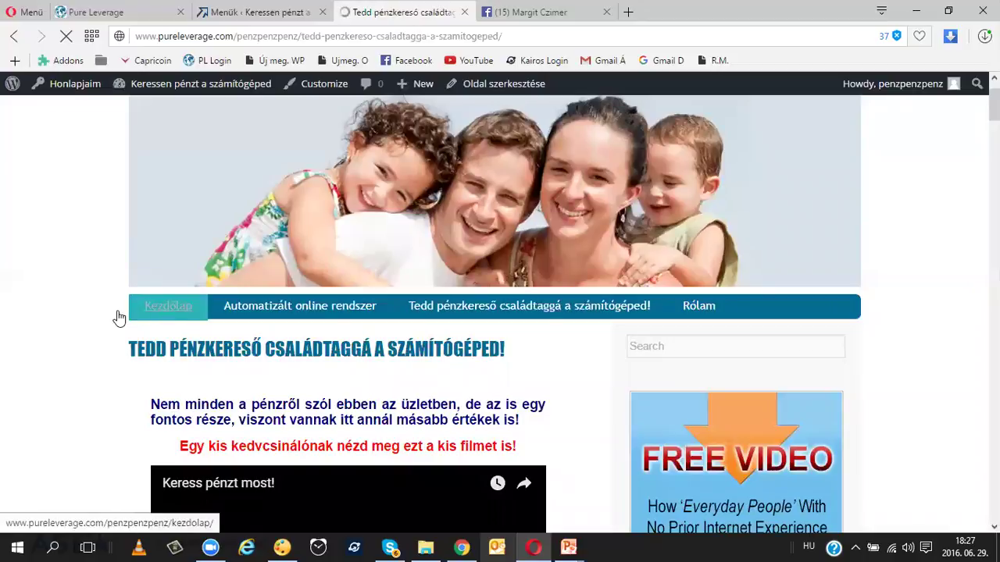
scroll(112, 319, "down", 4)
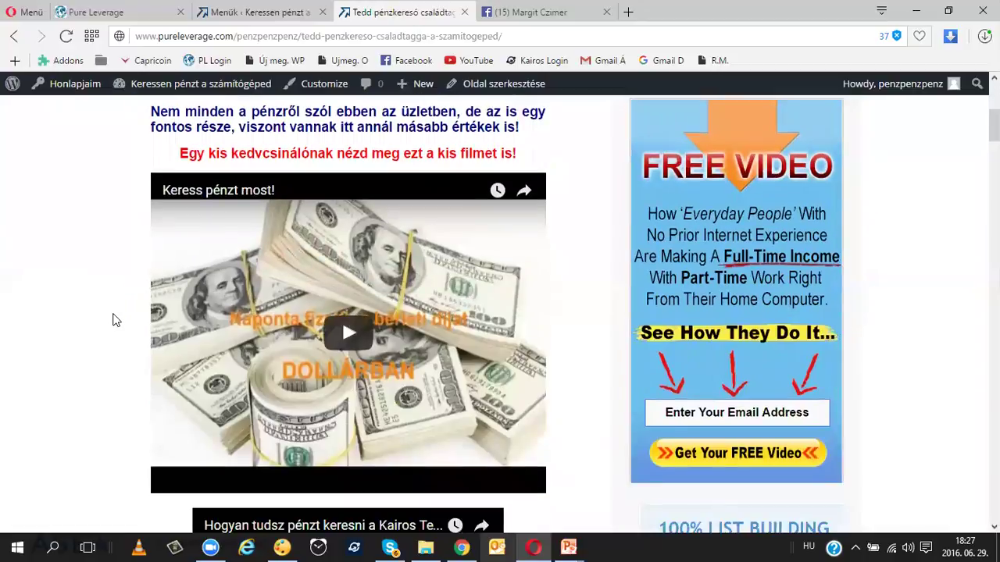
scroll(258, 288, "up", 5)
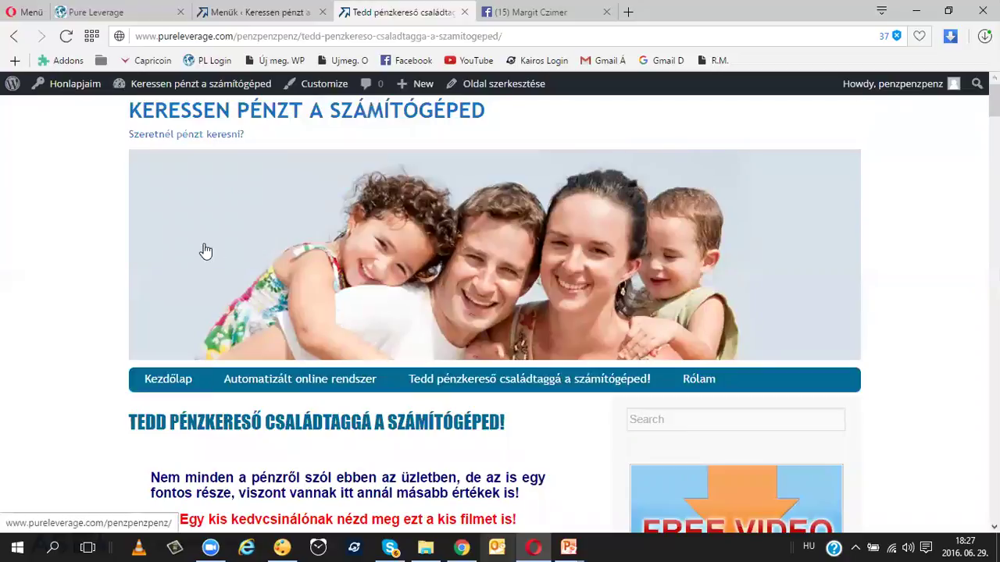
Step: Visit Kezdőlap, then Rólam, then Kezdőlap again from the site's menu bar
left_click(175, 383)
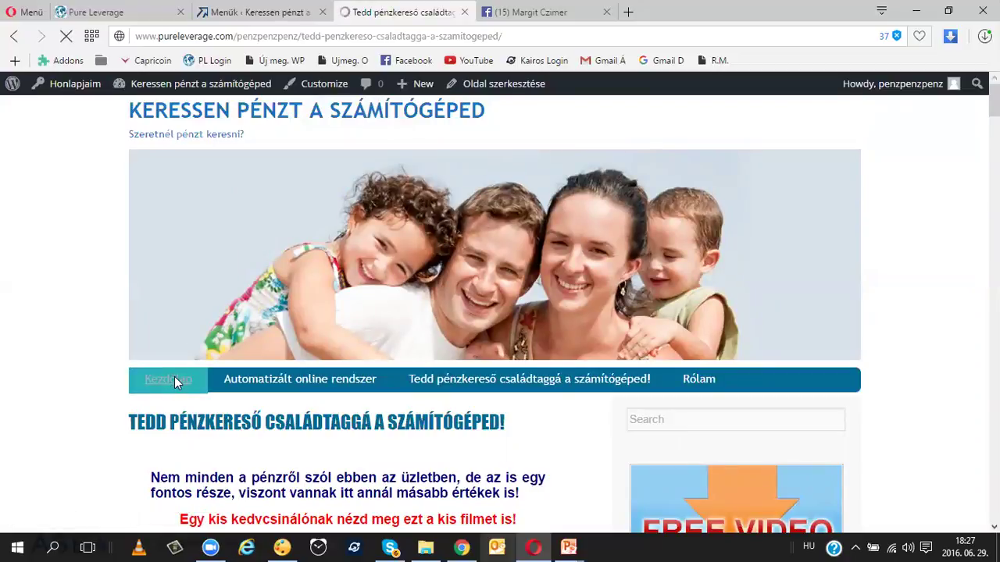
scroll(175, 379, "down", 3)
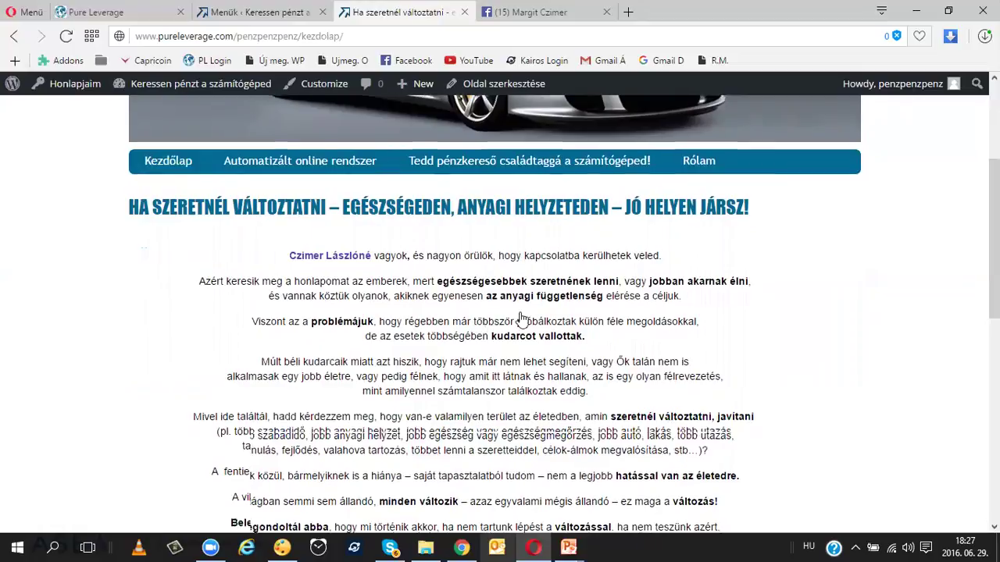
scroll(483, 325, "up", 3)
left_click(695, 377)
scroll(725, 230, "down", 3)
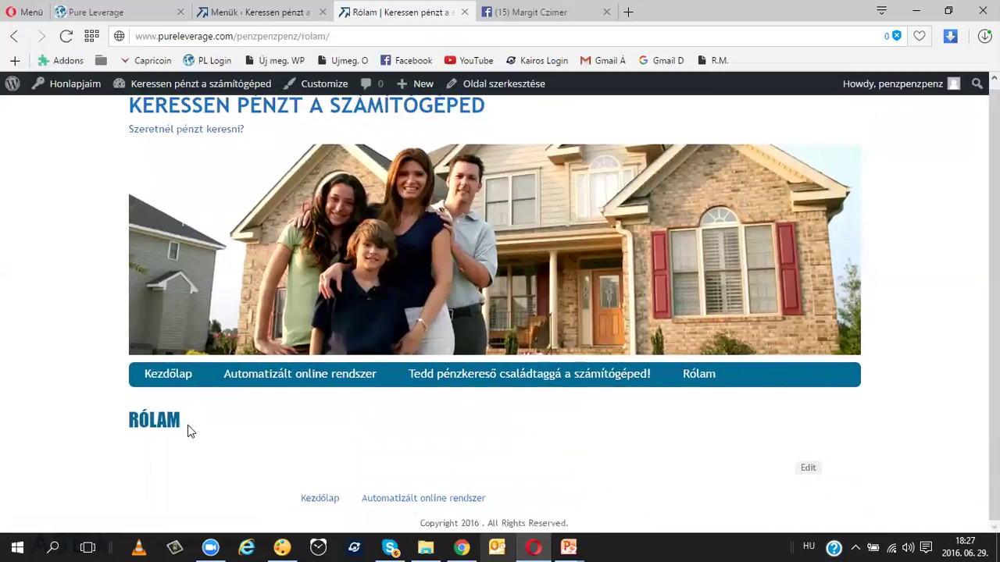
left_click(174, 381)
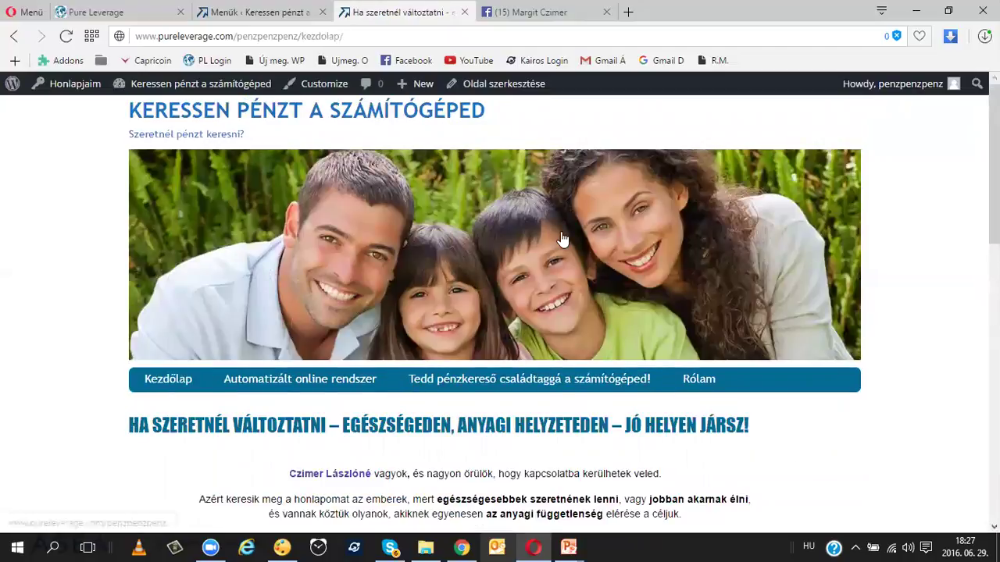
scroll(563, 239, "down", 2)
scroll(562, 239, "down", 3)
scroll(557, 235, "down", 10)
scroll(558, 238, "up", 14)
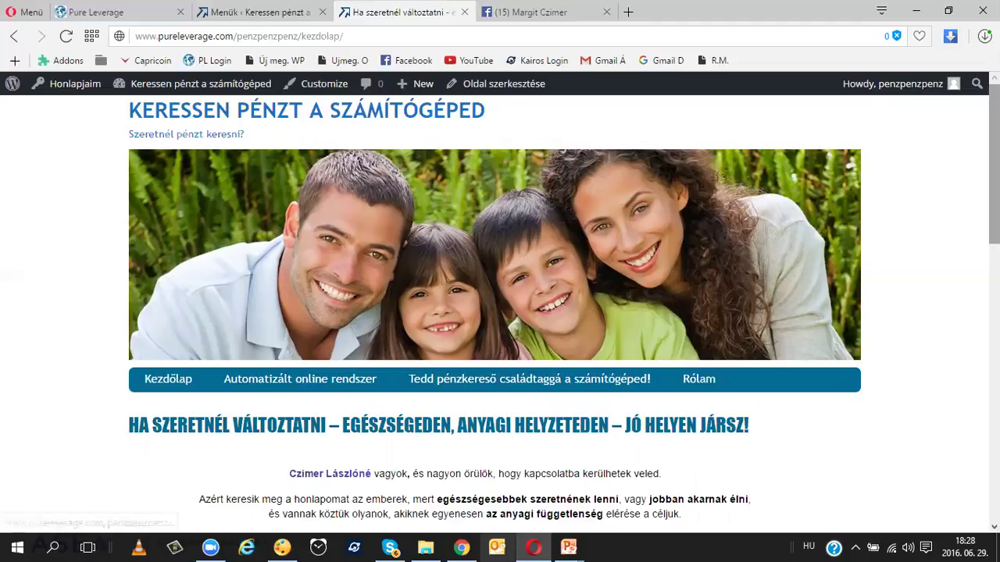
Step: From the Menük page, open Appearance > Customize and its Static Front Page section
left_click(257, 9)
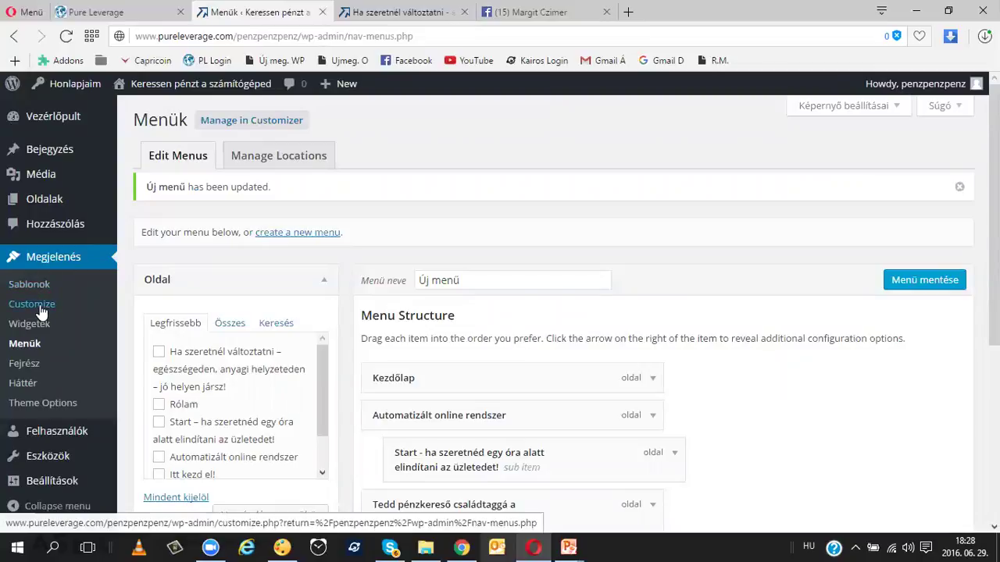
left_click(40, 307)
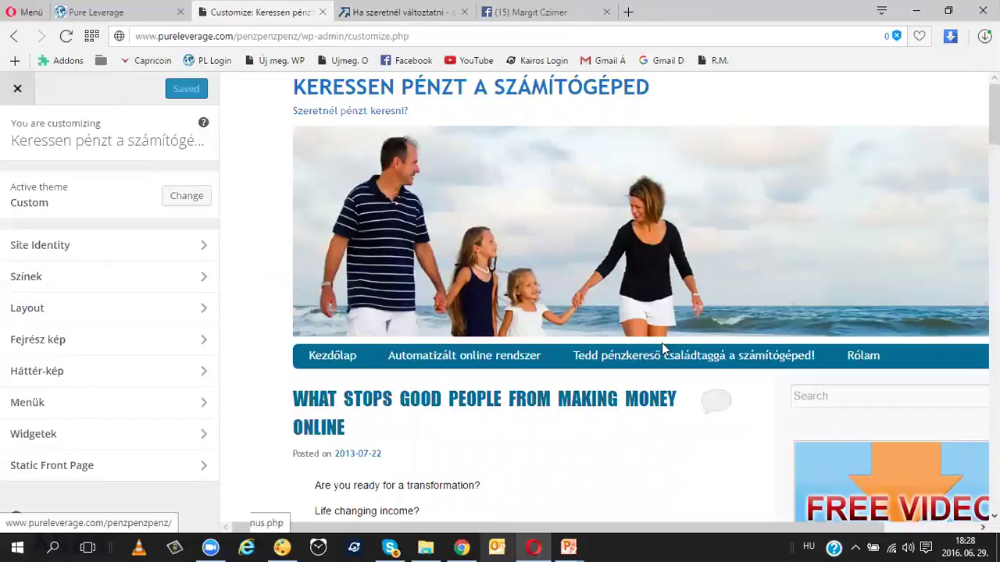
mouse_move(779, 363)
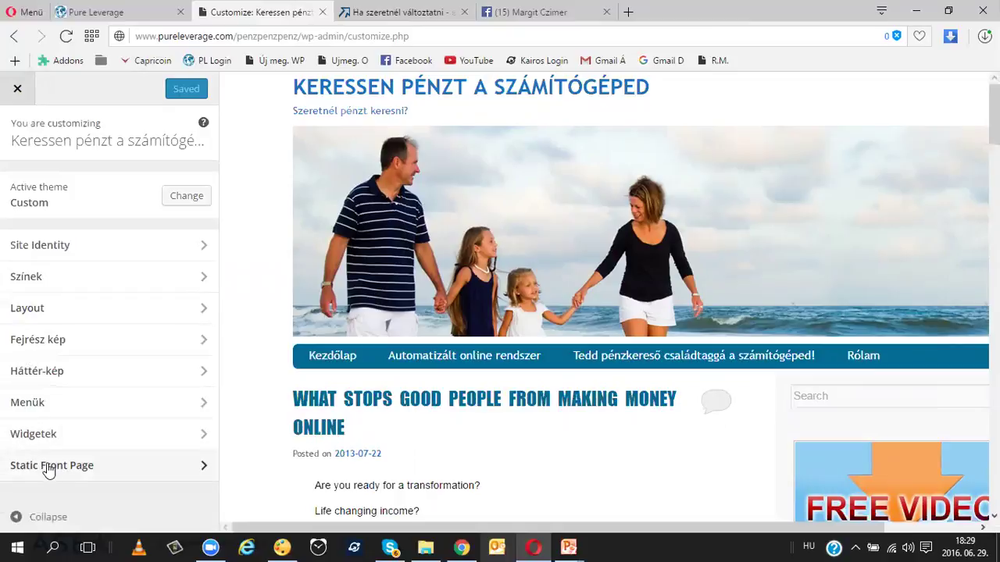
left_click(202, 469)
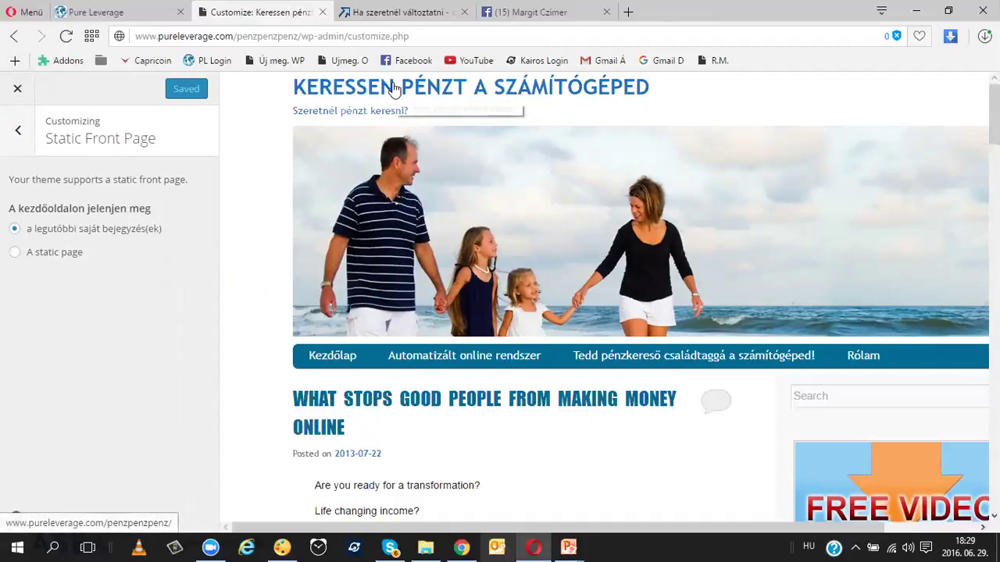
Step: Load the site's home page in the other tab, check it lists latest posts, then return
left_click(393, 12)
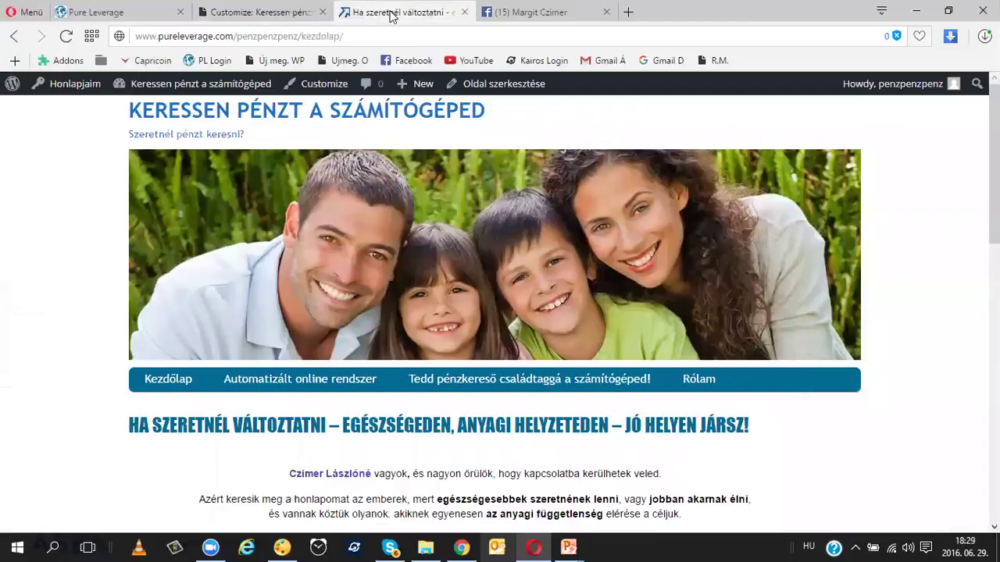
left_click(270, 117)
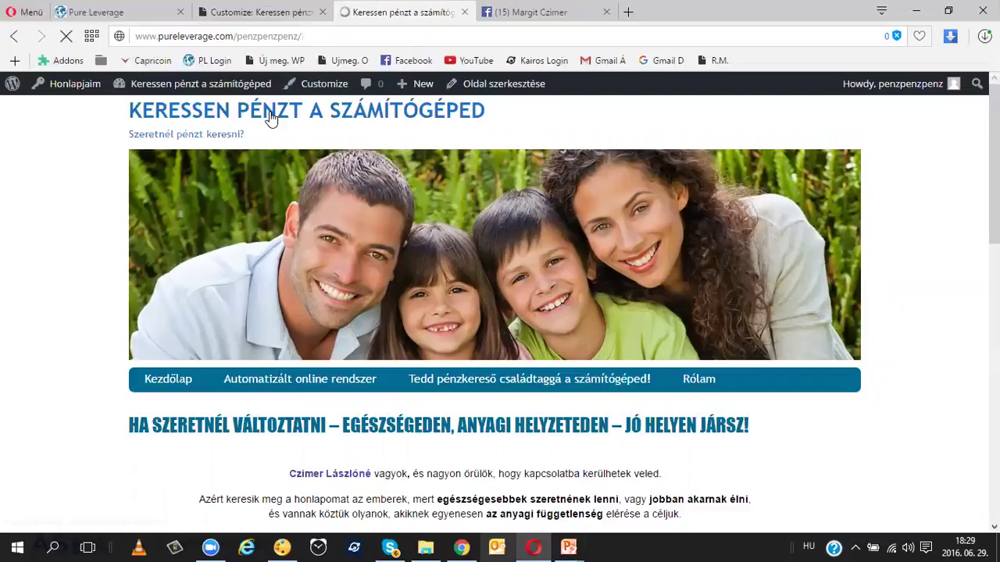
scroll(293, 226, "down", 10)
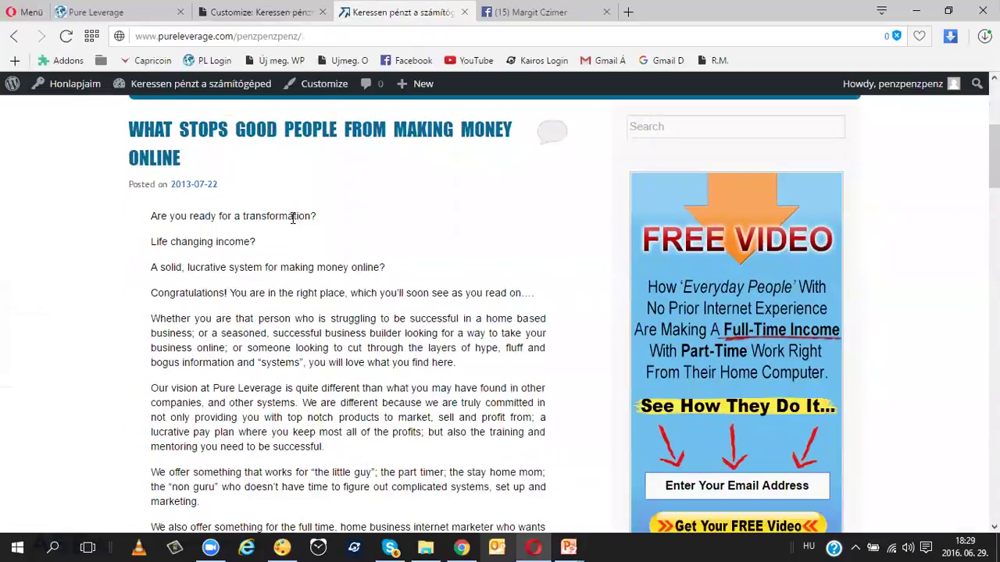
scroll(294, 225, "up", 7)
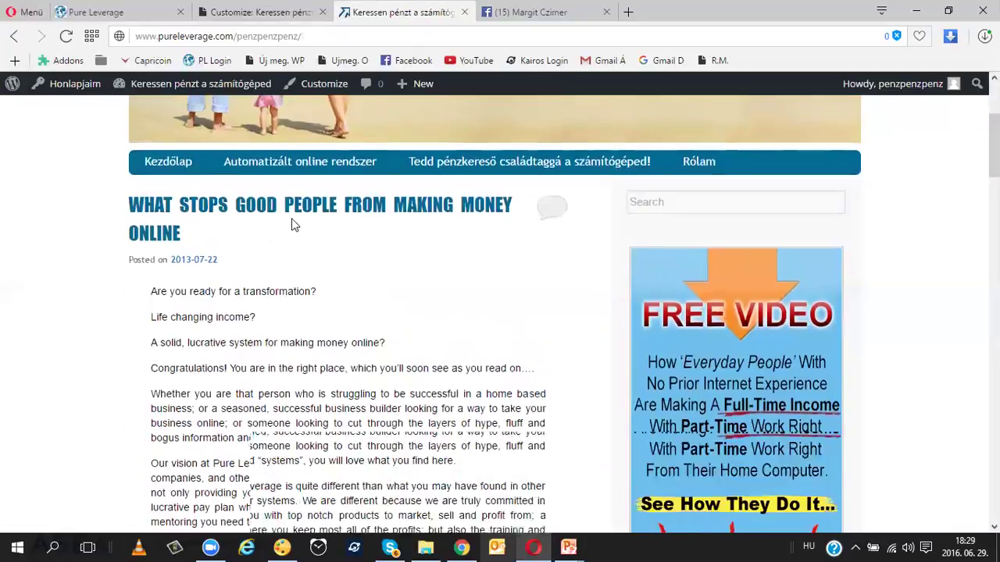
scroll(292, 224, "up", 3)
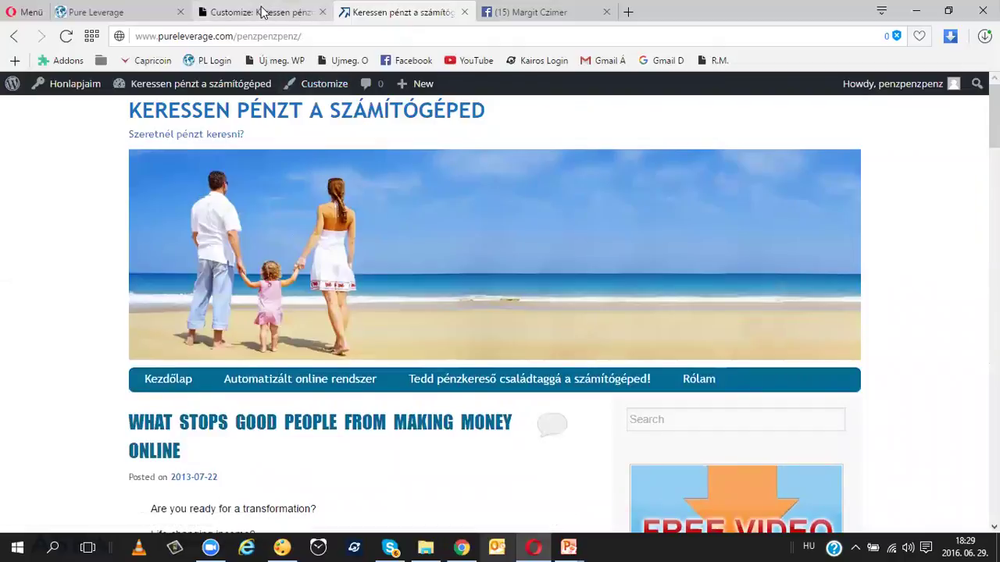
left_click(264, 13)
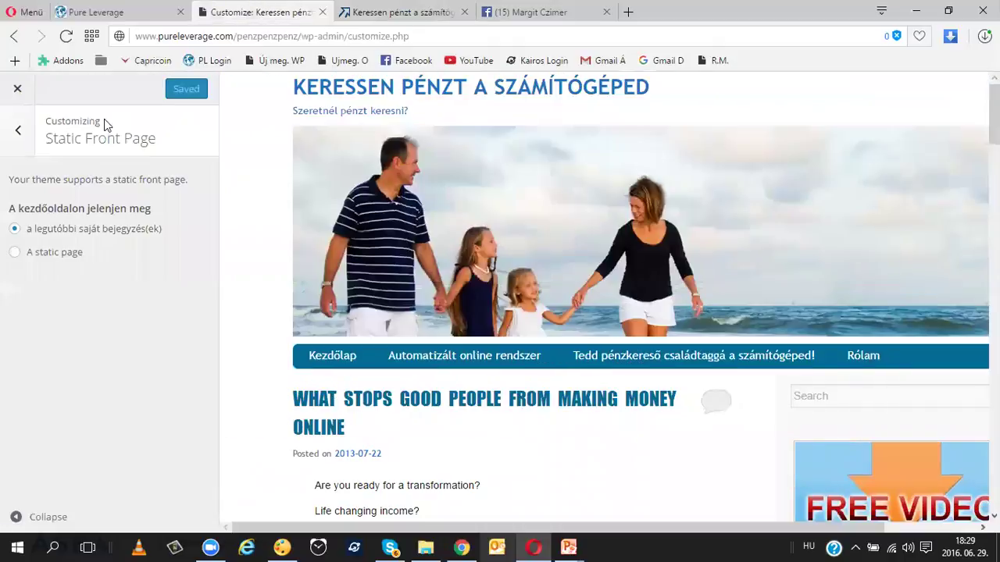
Step: Choose 'A static page' with Kezdőlap as Front page, Save & Publish, and go to the site tab
left_click(15, 253)
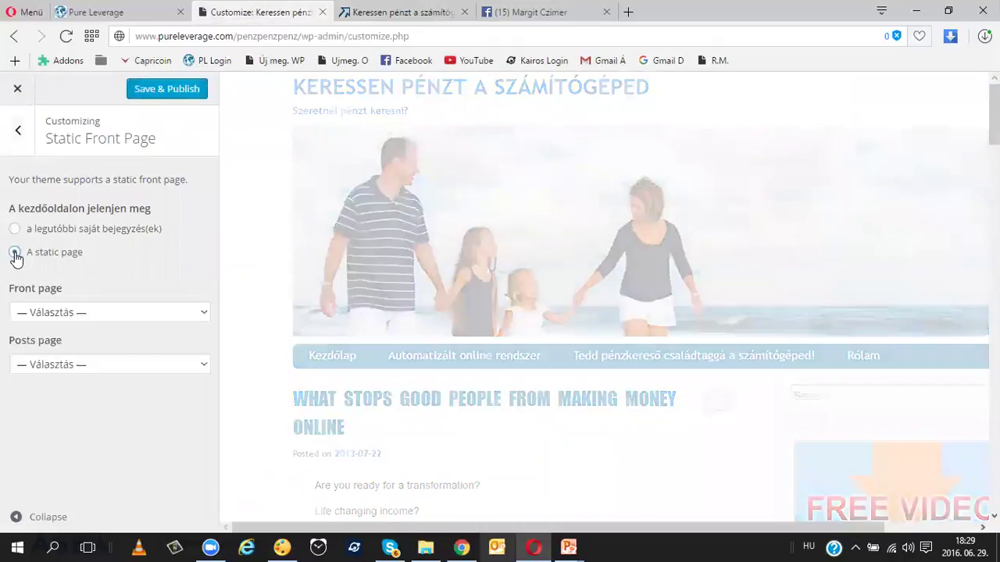
left_click(200, 313)
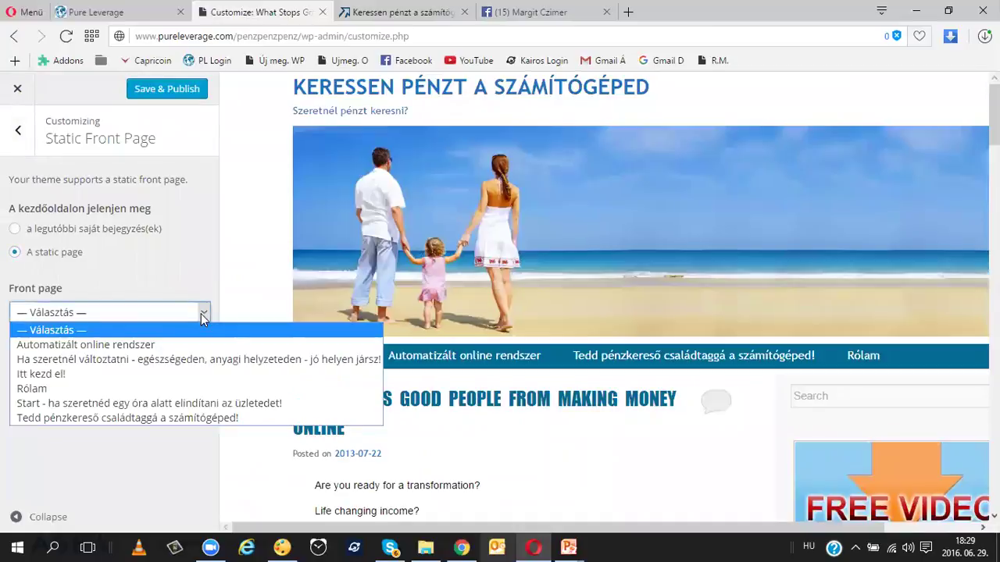
left_click(114, 360)
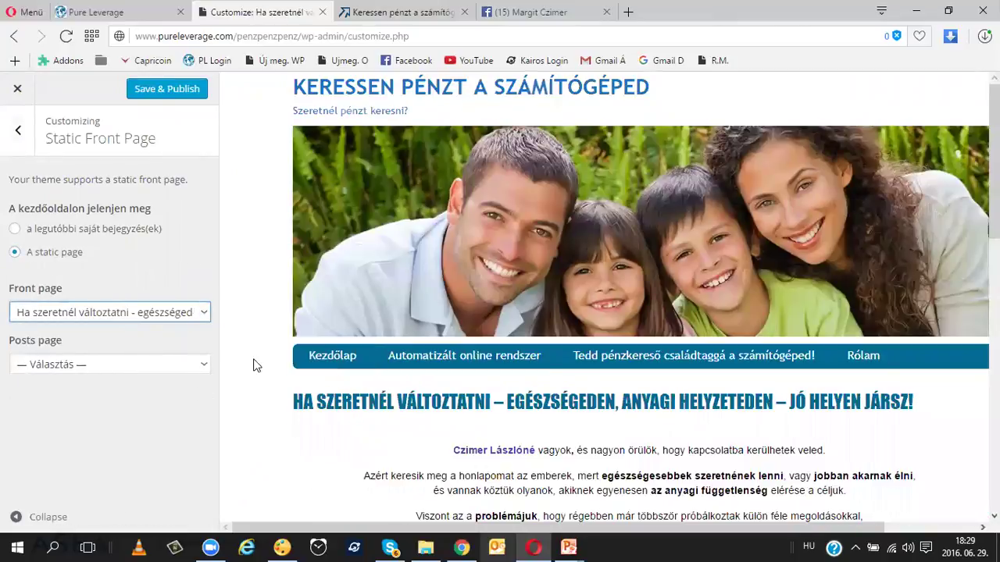
left_click(171, 96)
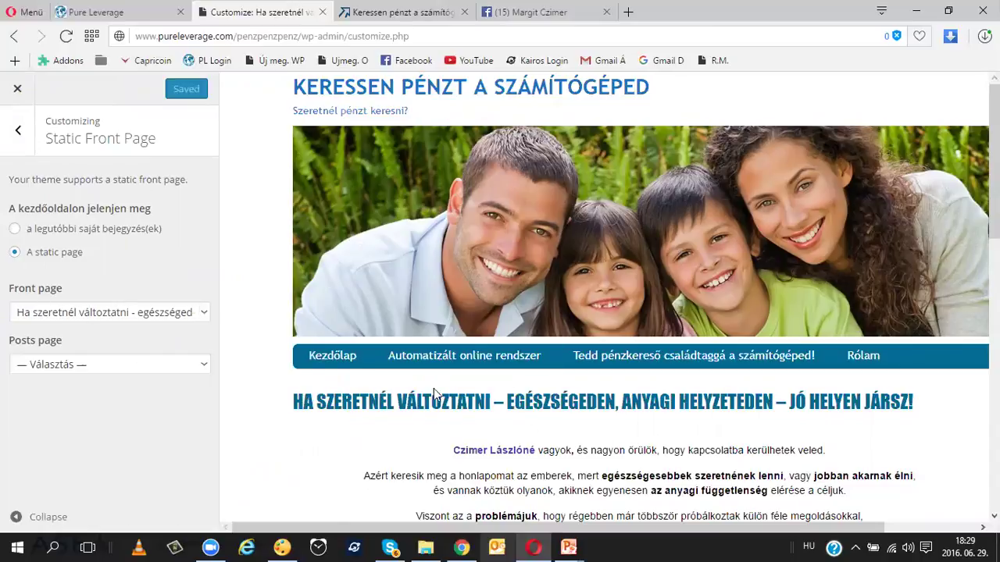
left_click(396, 13)
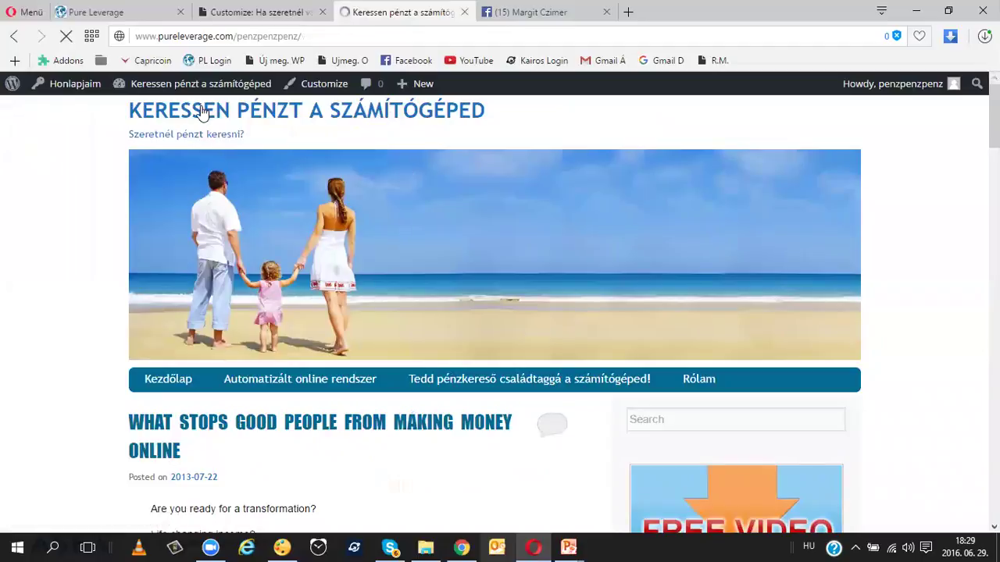